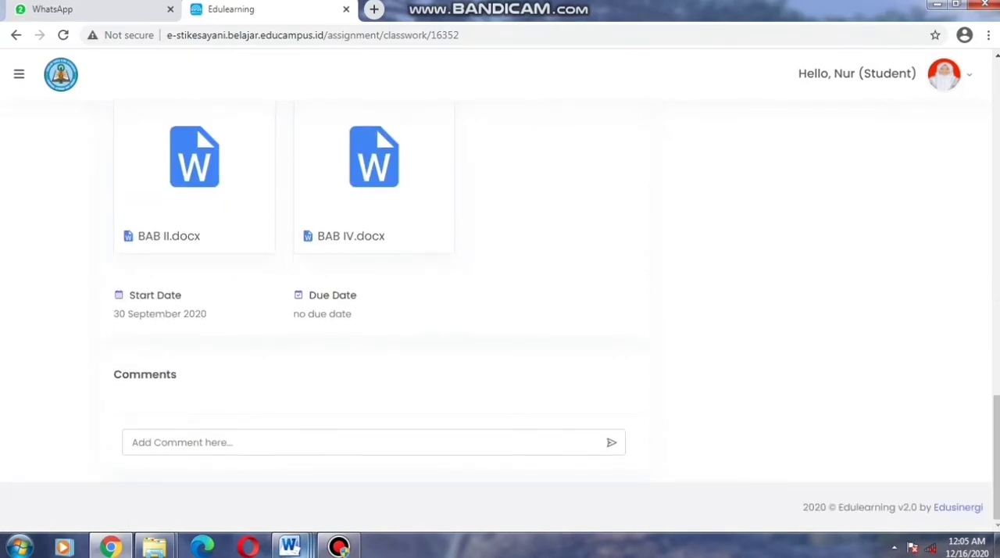
# Switch to the COVER document in Word and set its paper size to A4
pyautogui.moveTo(289, 546)
pyautogui.moveTo(283, 484)
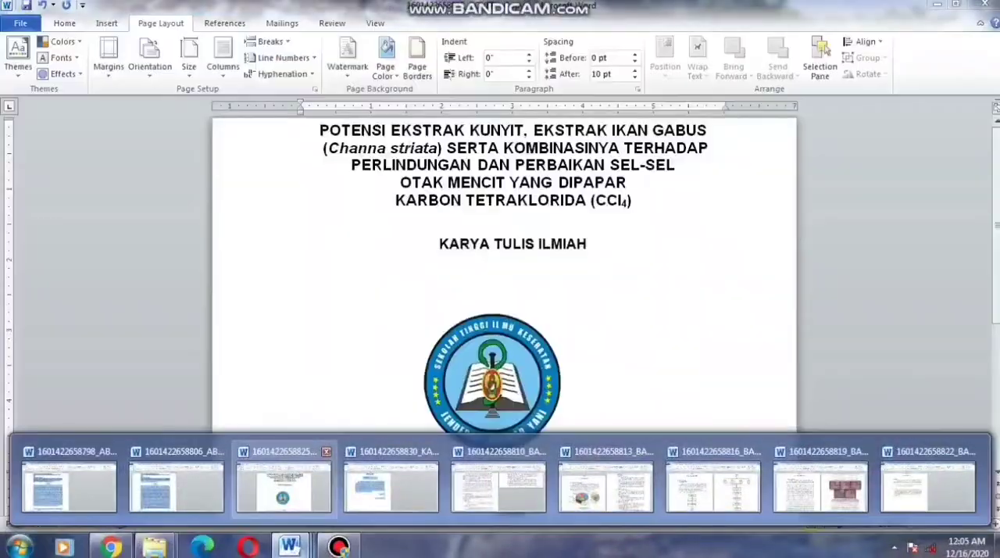
pyautogui.click(282, 486)
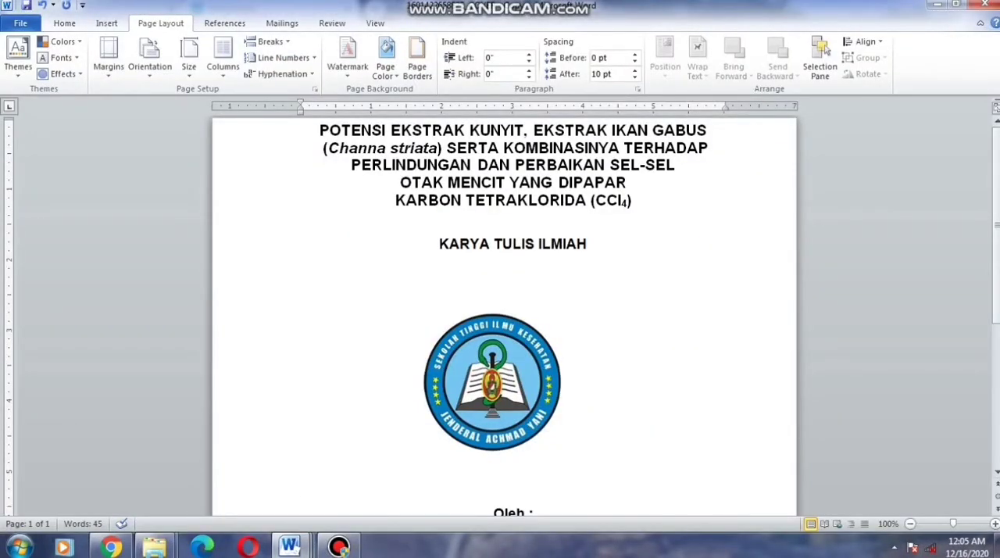
pyautogui.click(222, 63)
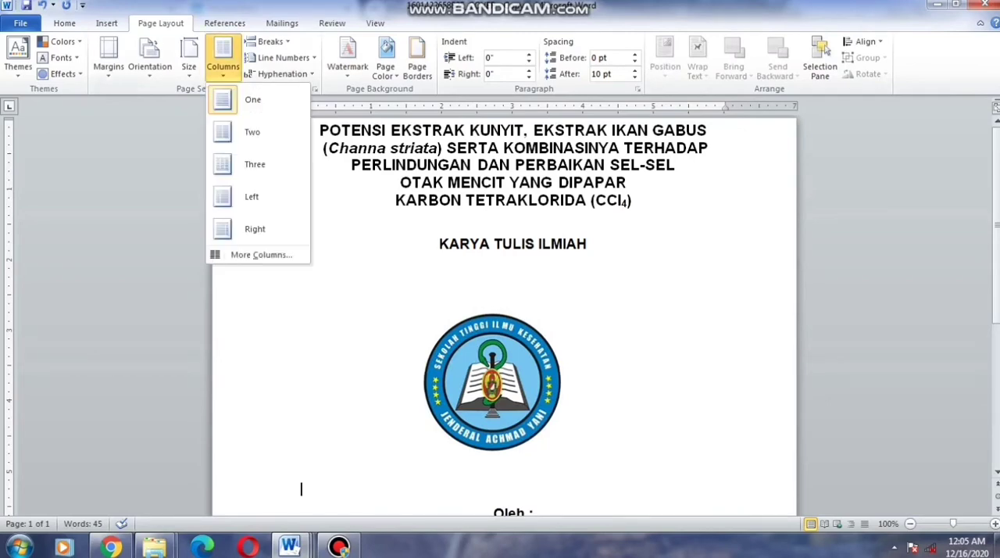
pyautogui.click(188, 62)
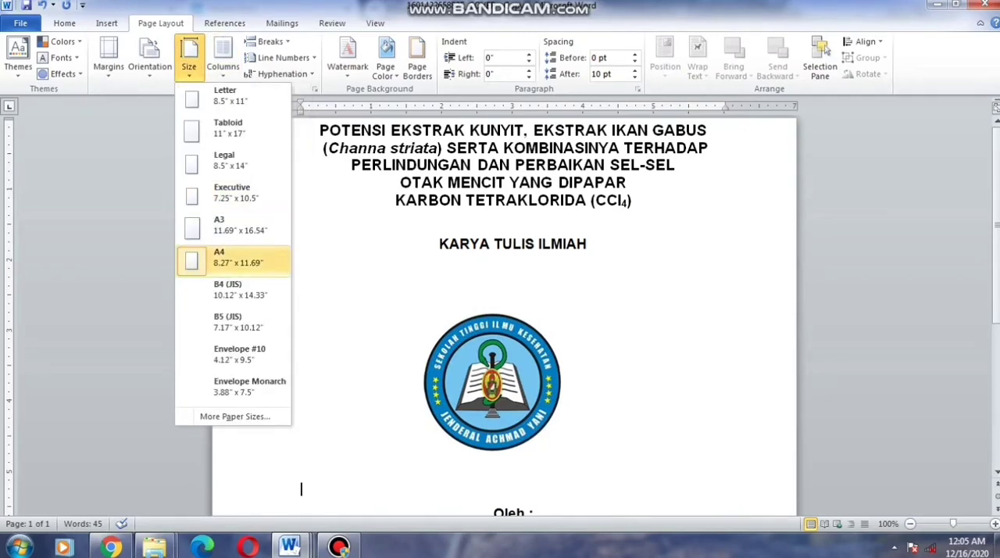
pyautogui.click(235, 248)
# Open the custom margin settings and set the top and bottom margins to 3 cm
pyautogui.click(109, 59)
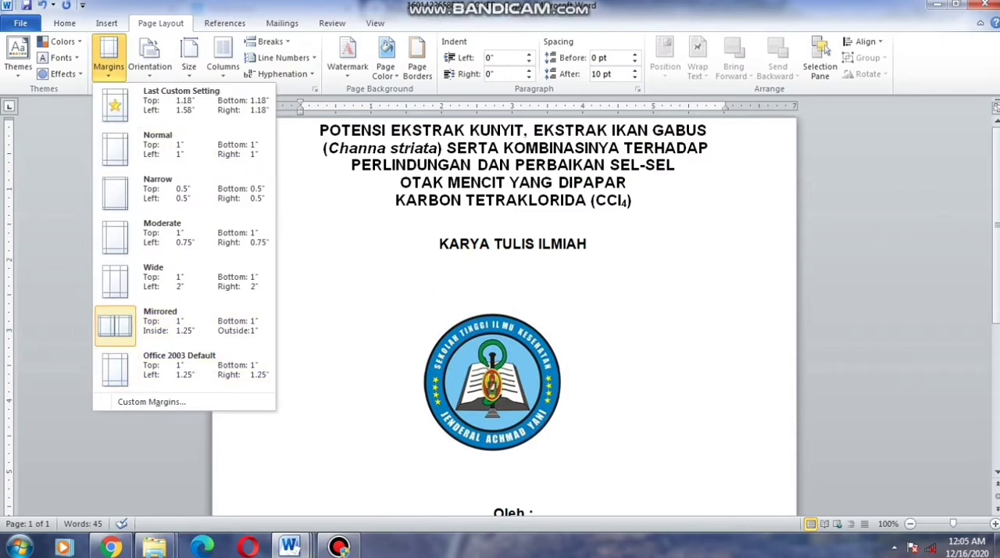
pyautogui.click(150, 401)
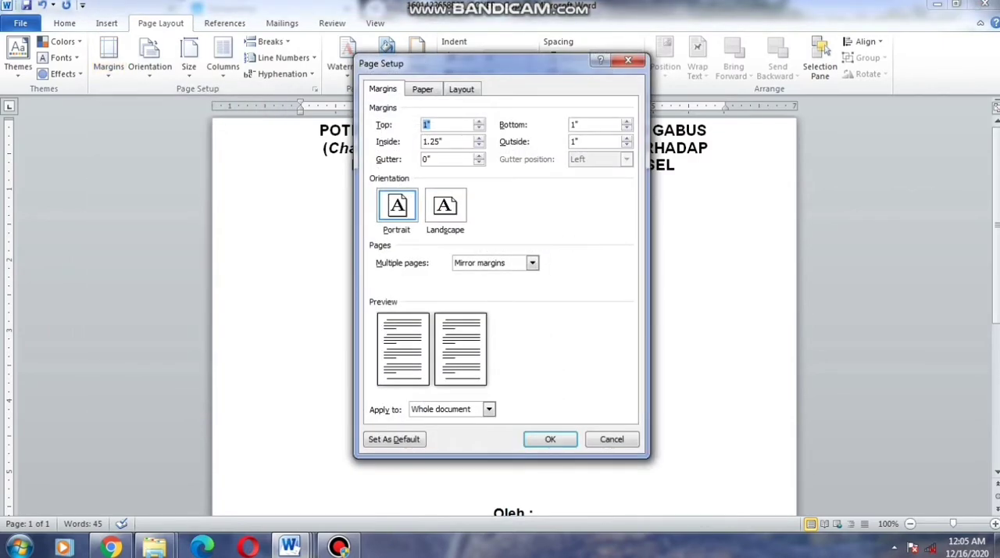
pyautogui.click(432, 125)
pyautogui.press('BackSpace')
pyautogui.write('3CM')
pyautogui.click(579, 125)
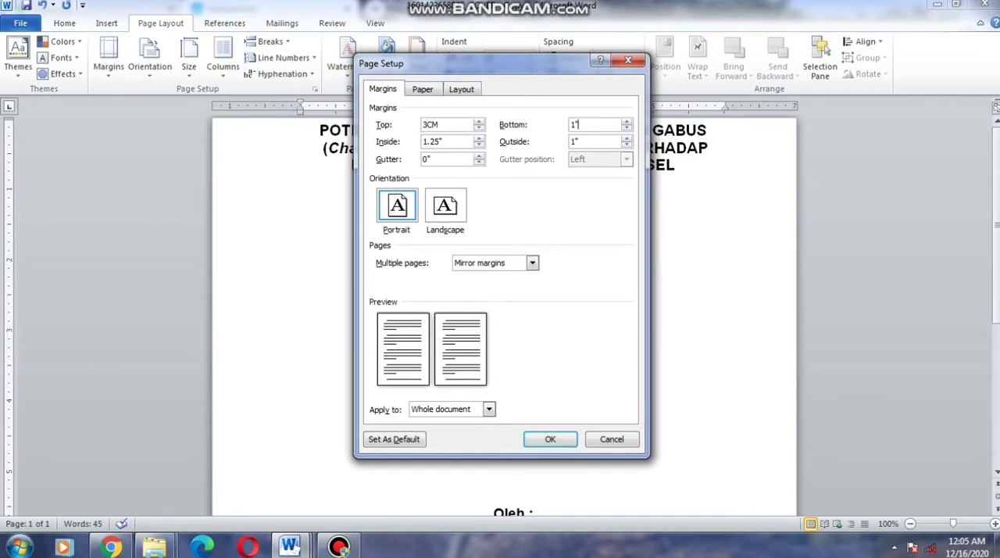
pyautogui.press('BackSpace')
pyautogui.write('3CM')
# Set the inside margin to 4 cm and the outside margin to 3 cm, and apply the page setup
pyautogui.click(444, 141)
pyautogui.press('BackSpace')
pyautogui.press('BackSpace')
pyautogui.press('BackSpace')
pyautogui.press('BackSpace')
pyautogui.write('4CM')
pyautogui.press('Tab')
pyautogui.press('Right')
pyautogui.press('BackSpace')
pyautogui.press('BackSpace')
pyautogui.write('3CM')
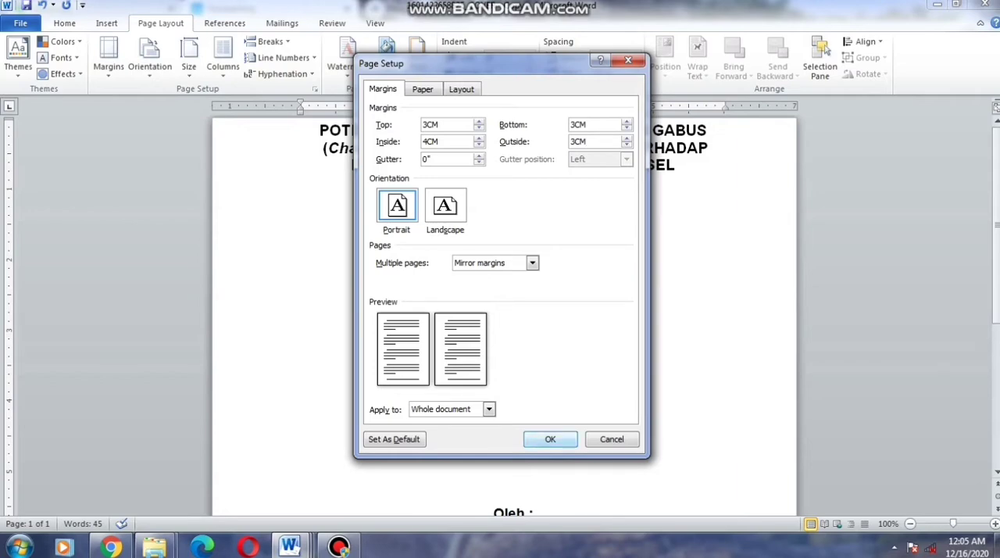
pyautogui.press('Return')
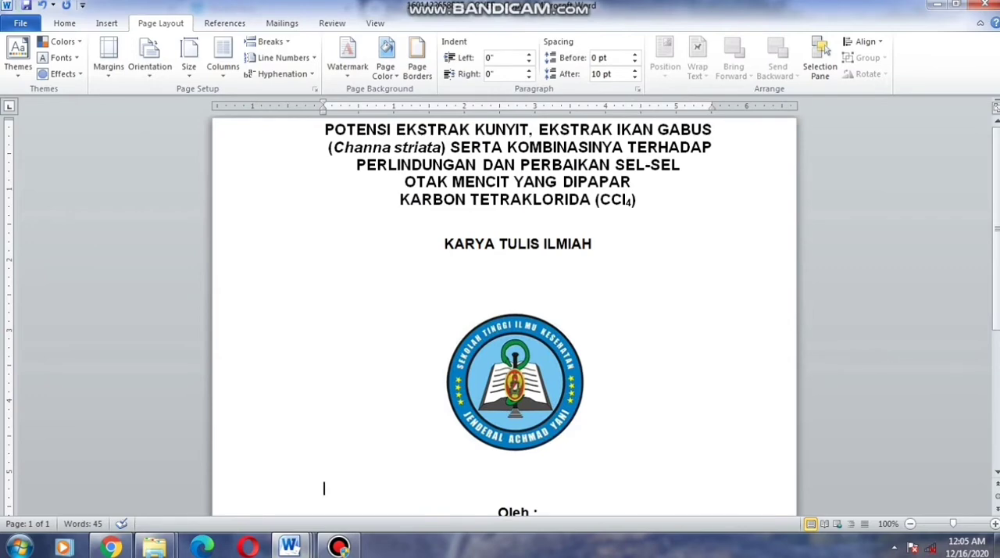
# Add empty lines below the year 2018 on the cover to start a second page
pyautogui.scroll(-6, 504, 312)
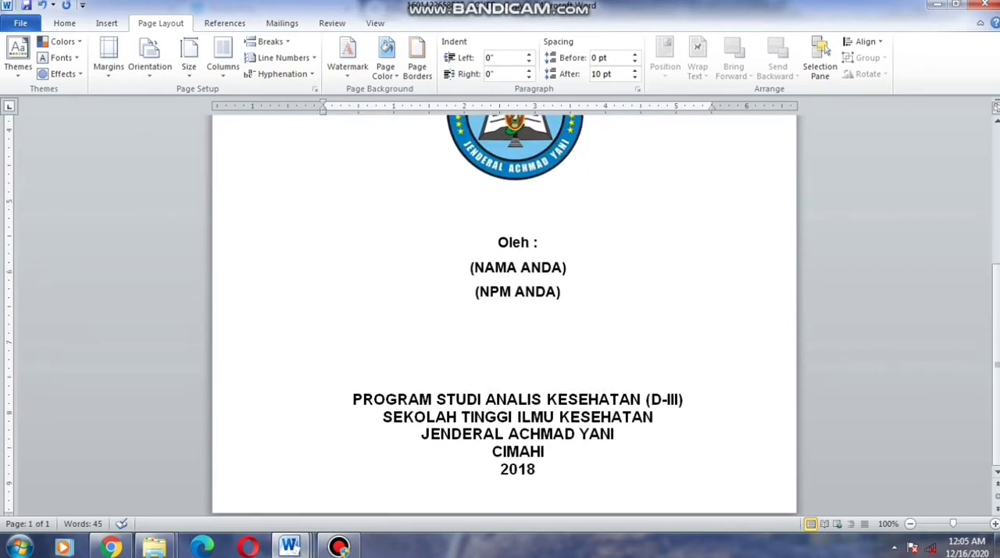
pyautogui.click(518, 485)
pyautogui.press('Return')
pyautogui.press('Return')
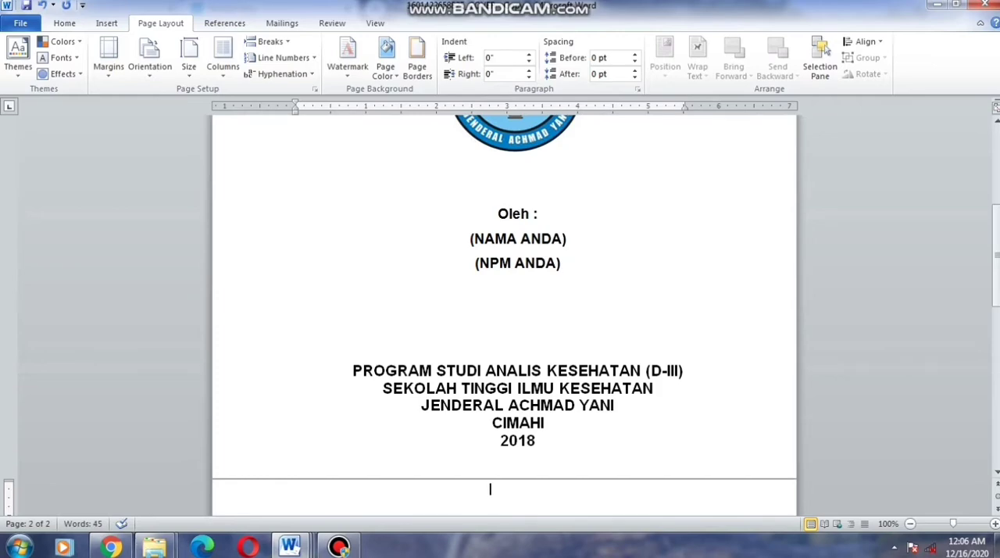
# Switch to the assignment page in Chrome and review the writing format and the required order of sections
pyautogui.click(112, 545)
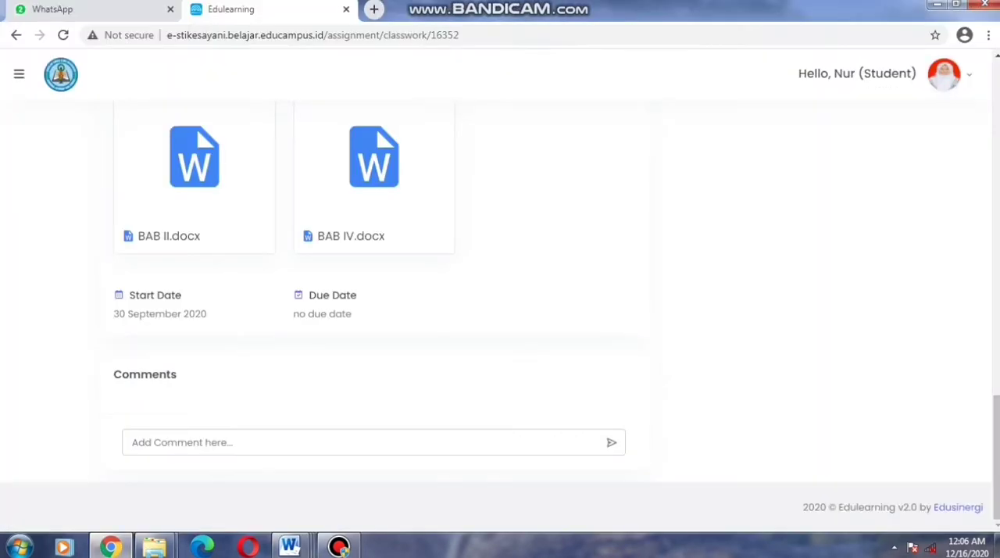
pyautogui.scroll(5, 500, 312)
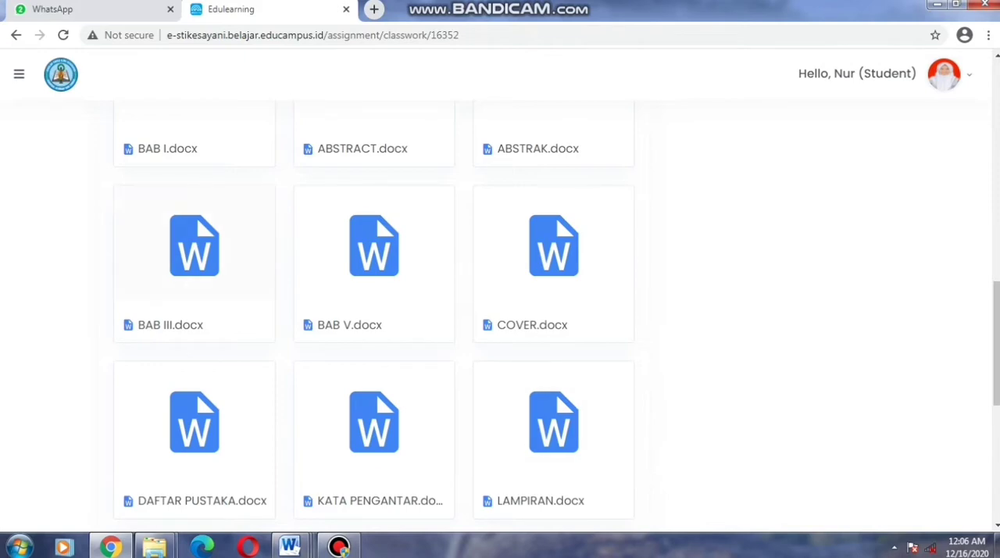
pyautogui.scroll(-6, 374, 257)
pyautogui.scroll(12, 374, 258)
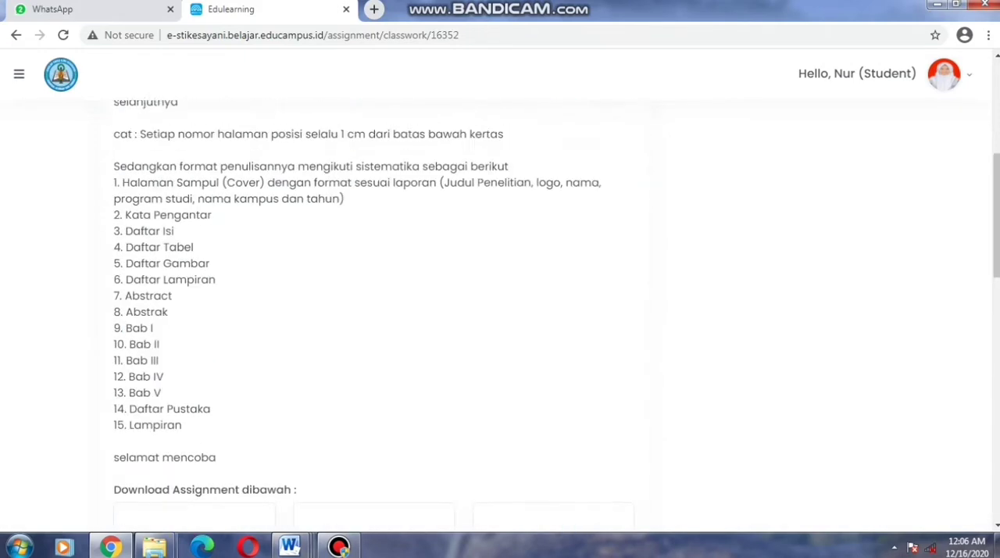
pyautogui.scroll(1, 374, 313)
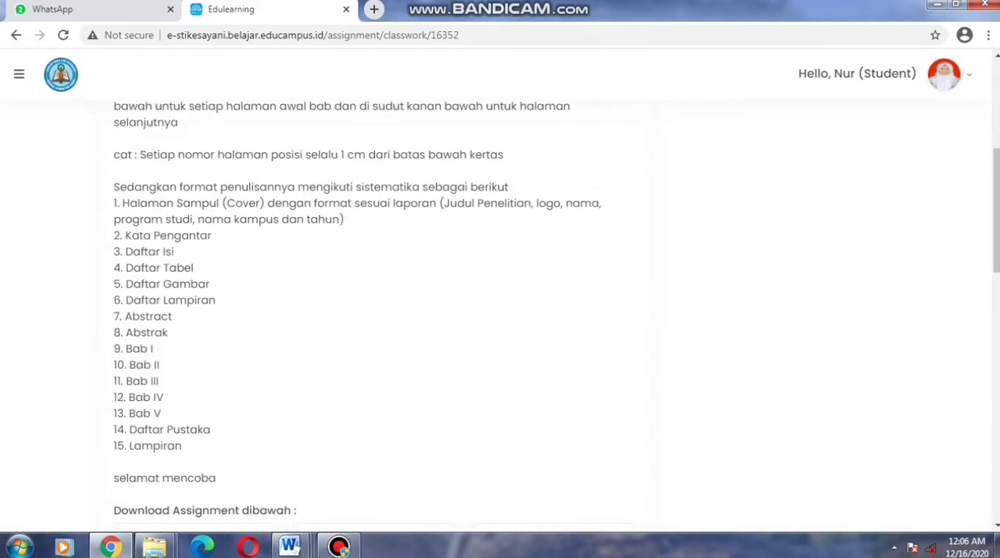
pyautogui.scroll(3, 374, 312)
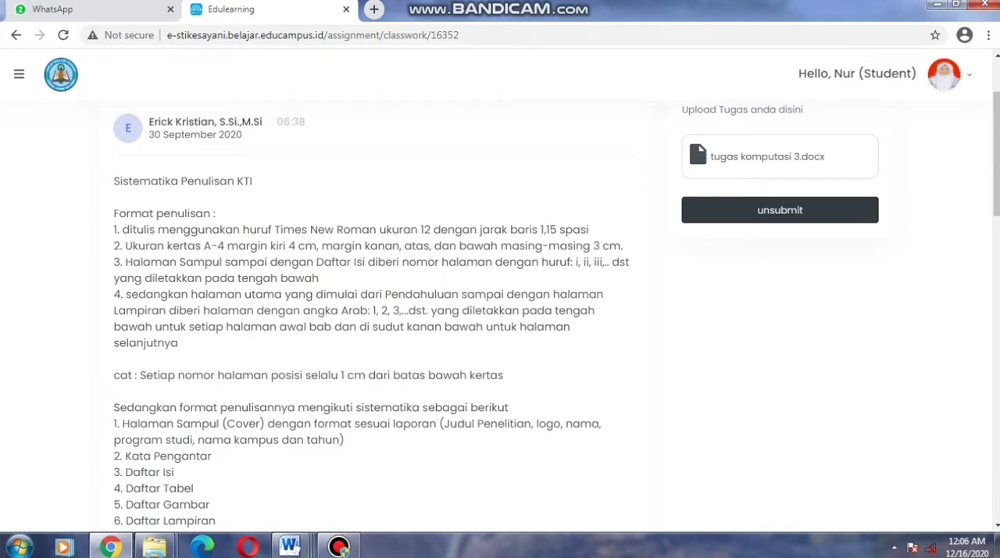
pyautogui.scroll(-6, 373, 313)
pyautogui.scroll(2, 373, 312)
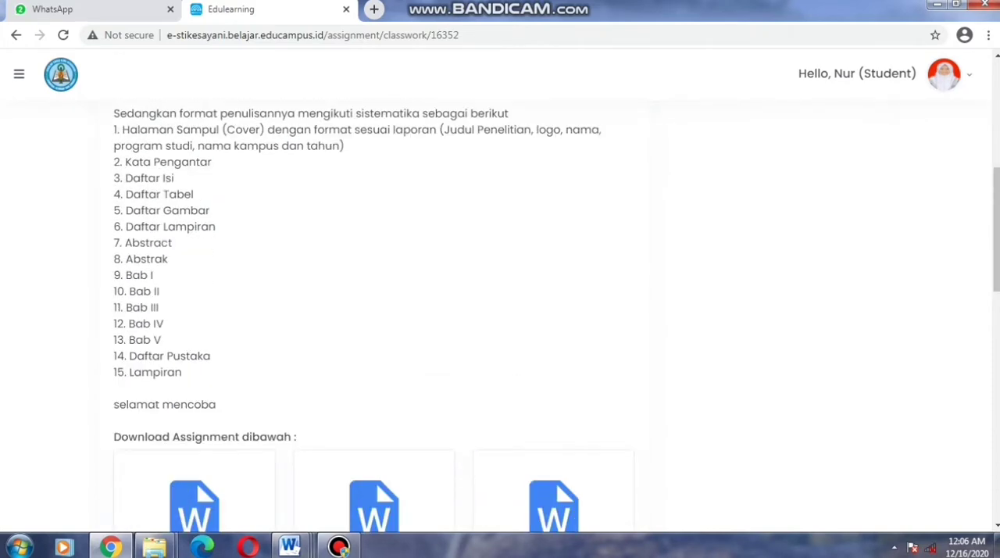
# Copy the entire content of the KATA PENGANTAR document onto the second page of the COVER document in Word
pyautogui.moveTo(289, 545)
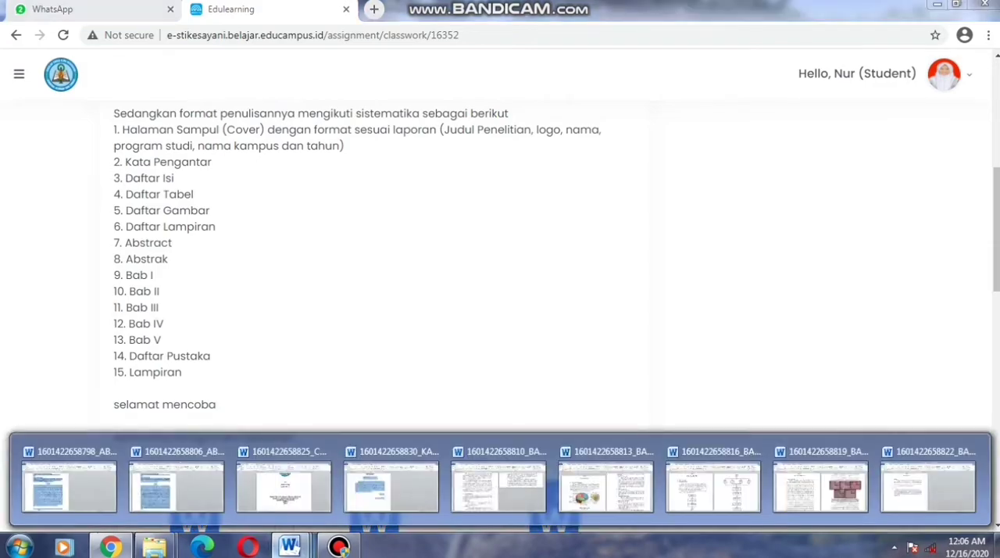
pyautogui.moveTo(69, 485)
pyautogui.moveTo(176, 485)
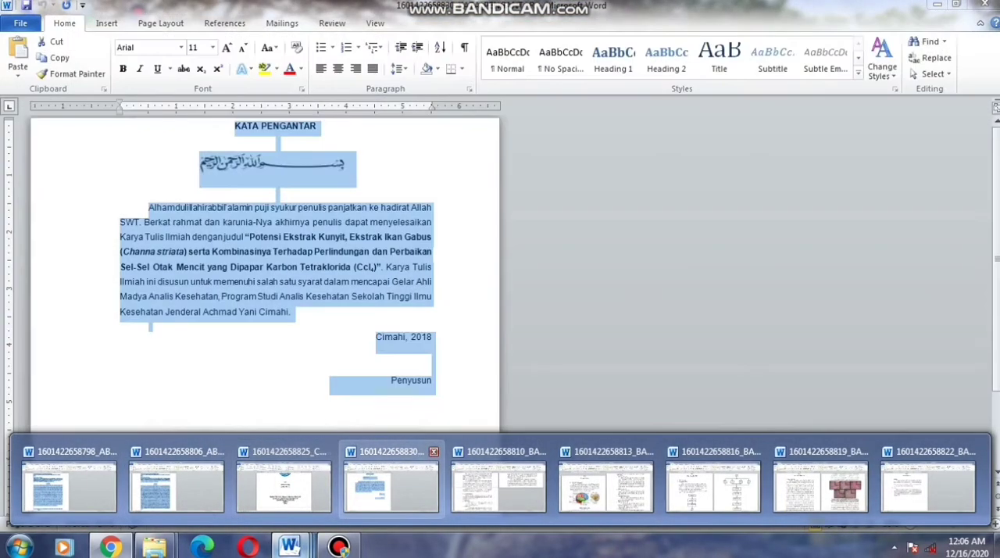
pyautogui.click(390, 484)
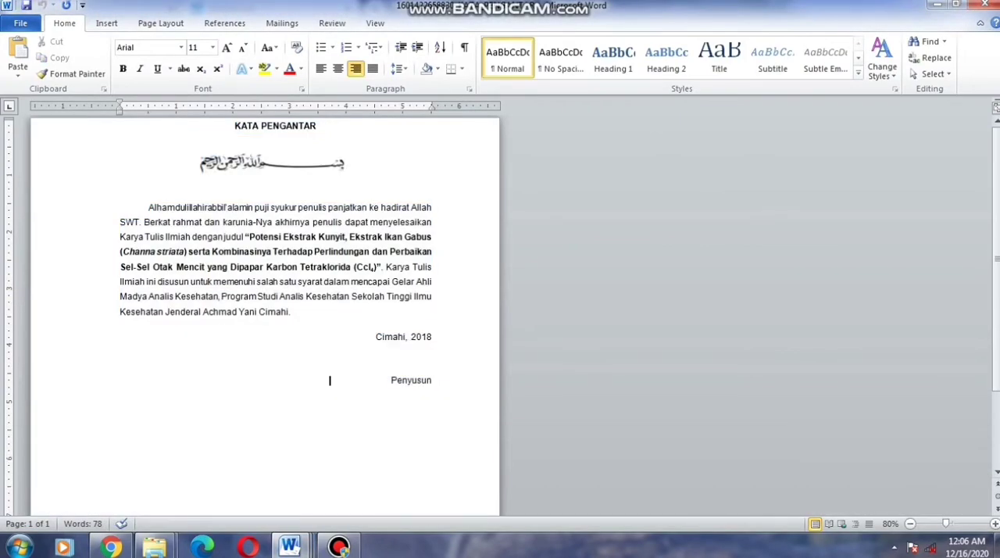
pyautogui.hotkey('ctrl', 'a')
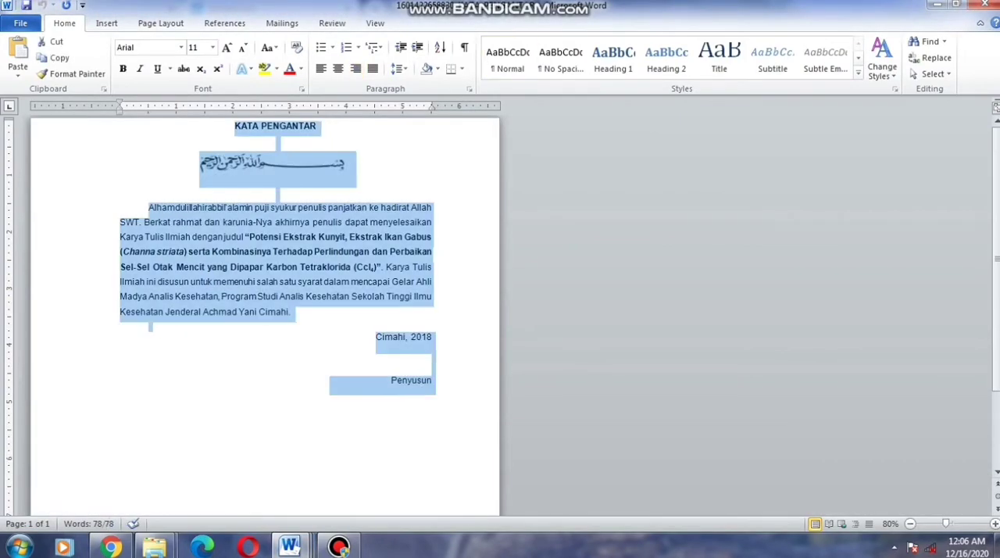
pyautogui.click(291, 545)
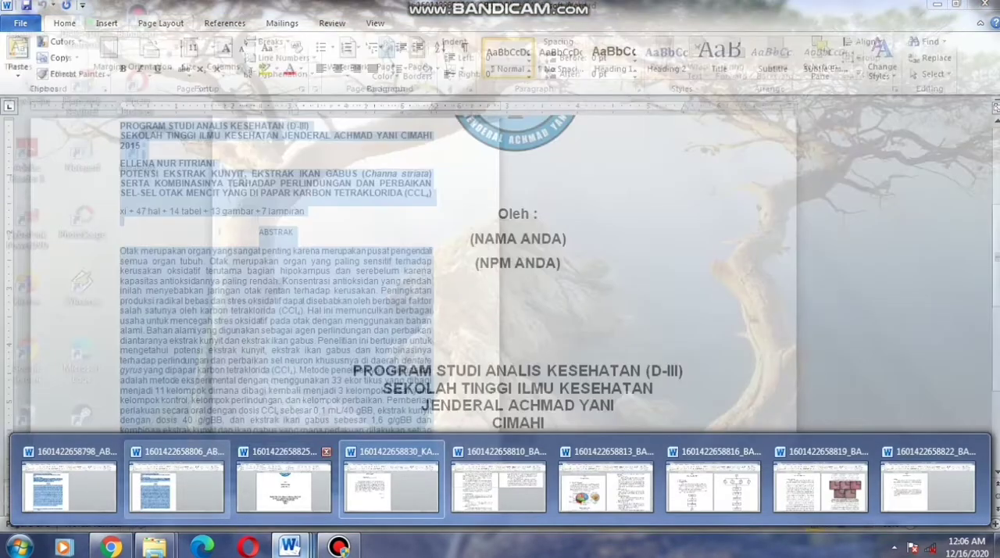
pyautogui.click(284, 485)
pyautogui.scroll(-2, 491, 382)
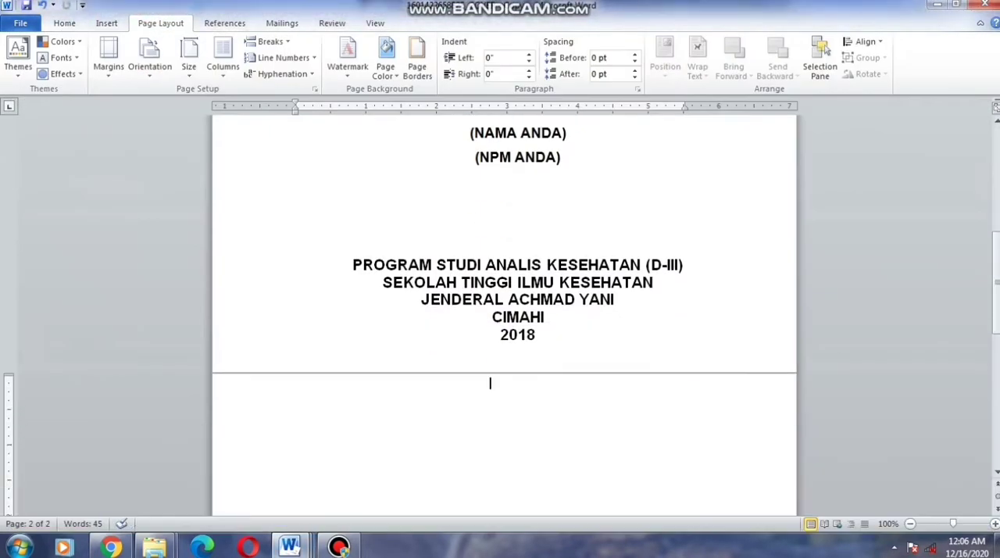
pyautogui.write('KATA PENGANTAR Alhamdulillahirabbil\'alamin puji syukur penulis panjatkan ke hadirat Allah SWT. Berkat rahmat dan karunia-Nya akhirnya penulis dapat menyelesaikan Karya Tulis Ilmiah dengan judul "Potensi Ekstrak Kunyit, Ekstrak Ikan Gabus (Channa striata) serta Kombinasinya Terhadap Perlindungan dan Perbaikan Sel-Sel Otak Mencit yang Dipapar Karbon Tetraklorida (Ccl4)". Karya Tulis Ilmiah ini disusun untuk memenuhi salah satu syarat dalam mencapai Gelar Ahli Madya Analis Kesehatan, Program Studi Analis Kesehatan Sekolah Tinggi Ilmu Kesehatan Jenderal Achmad Yani Cimahi. Cimahi, 2018 Penyusun')
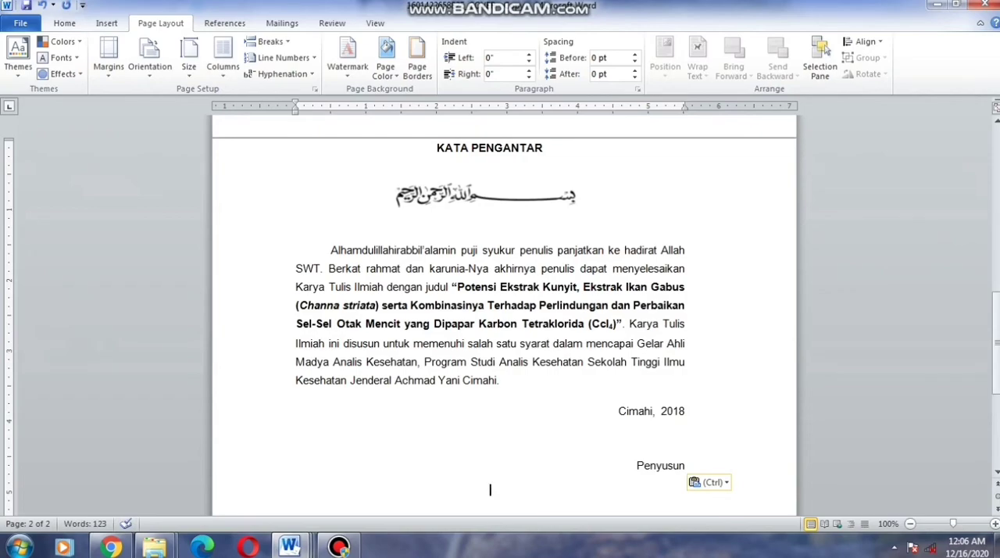
# Copy the items Daftar Isi through Daftar Lampiran from the assignment page in Chrome and paste them below Penyusun in the Word document
pyautogui.click(290, 545)
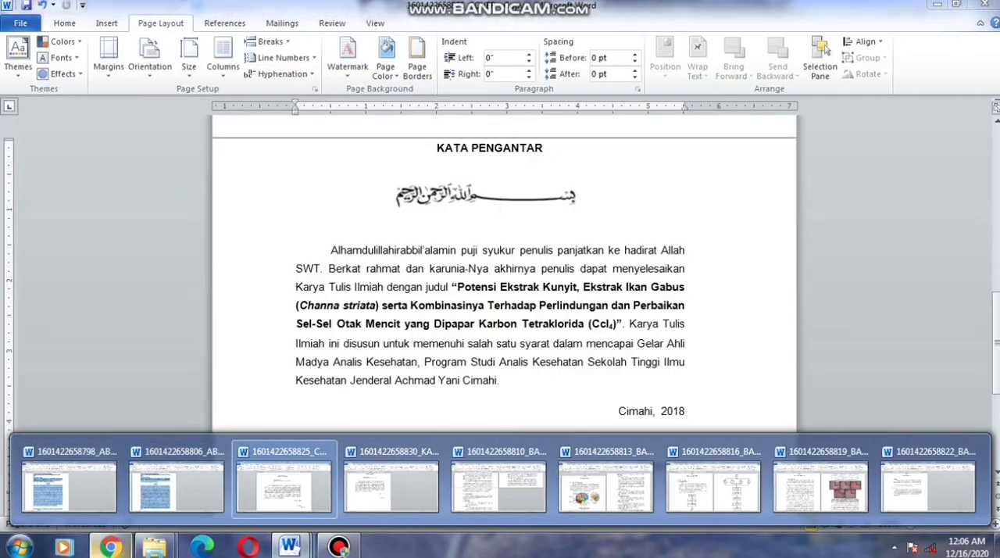
pyautogui.click(111, 546)
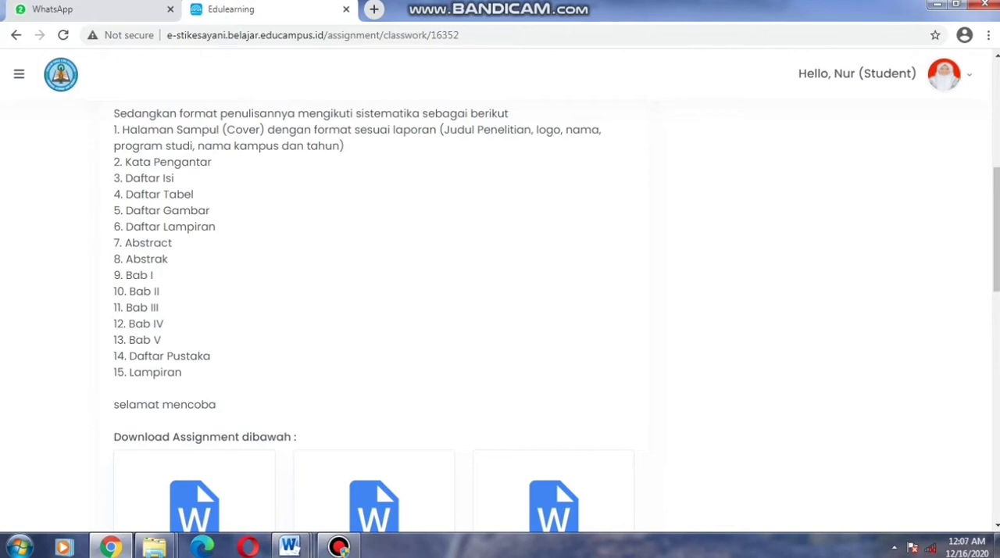
pyautogui.moveTo(114, 178); pyautogui.dragTo(215, 227)
pyautogui.hotkey('ctrl', 'c')
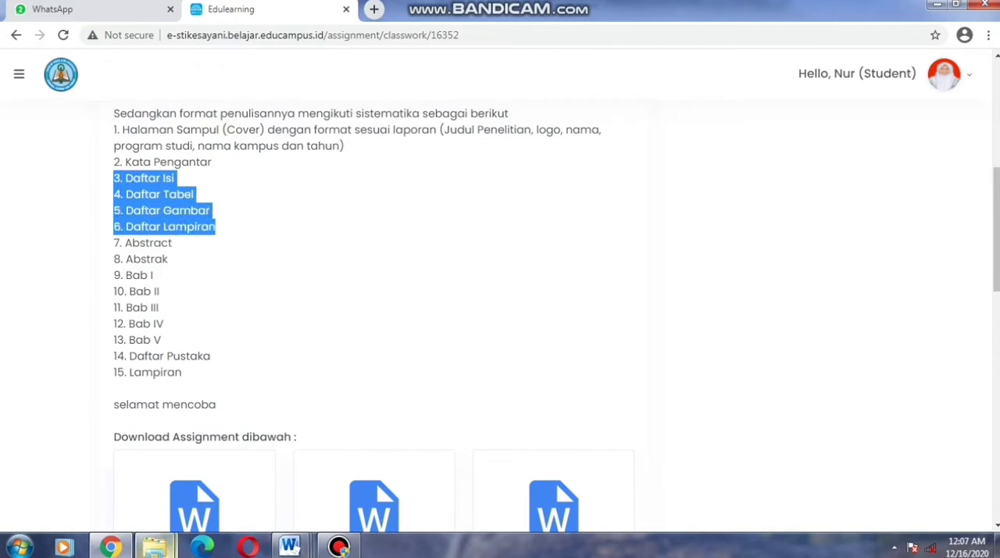
pyautogui.click(289, 546)
pyautogui.click(283, 484)
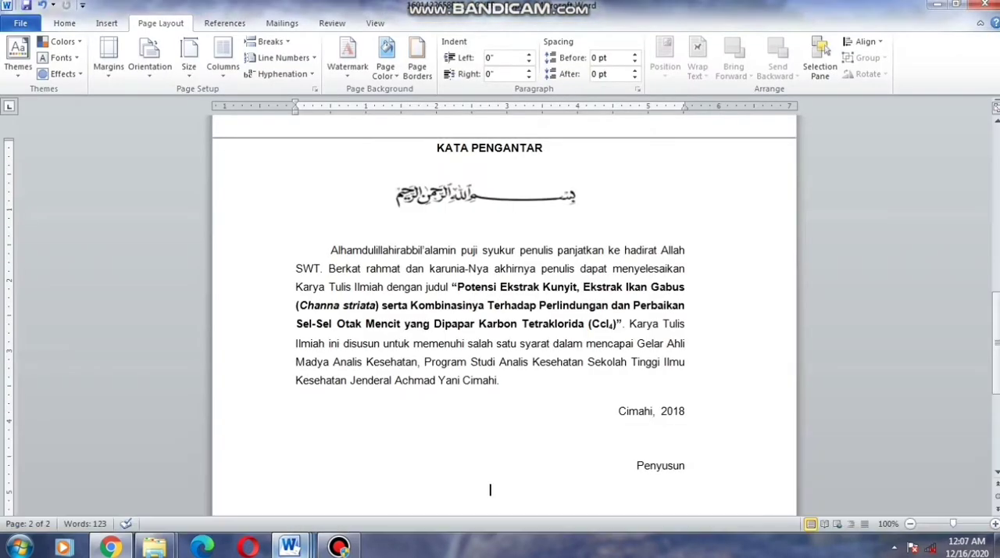
pyautogui.scroll(-6, 489, 487)
pyautogui.hotkey('ctrl', 'v')
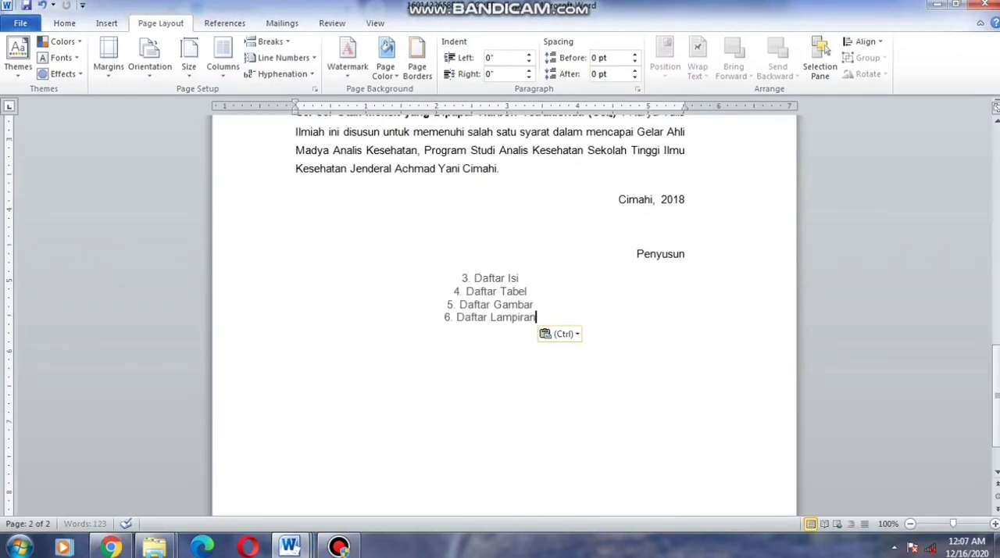
# Remove the list numbers in front of Daftar Isi and Daftar Tabel
pyautogui.click(475, 278)
pyautogui.press('BackSpace')
pyautogui.press('BackSpace')
pyautogui.press('BackSpace')
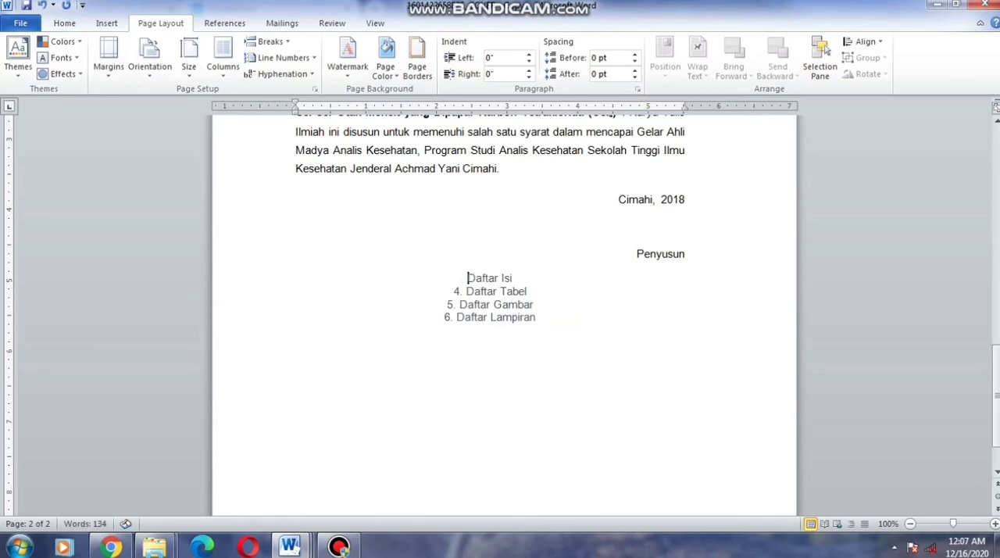
pyautogui.press('Down')
pyautogui.press('BackSpace')
pyautogui.press('BackSpace')
pyautogui.press('BackSpace')
# Remove the list numbers in front of Daftar Gambar and Daftar Lampiran, keeping each heading on its own line
pyautogui.press('Down')
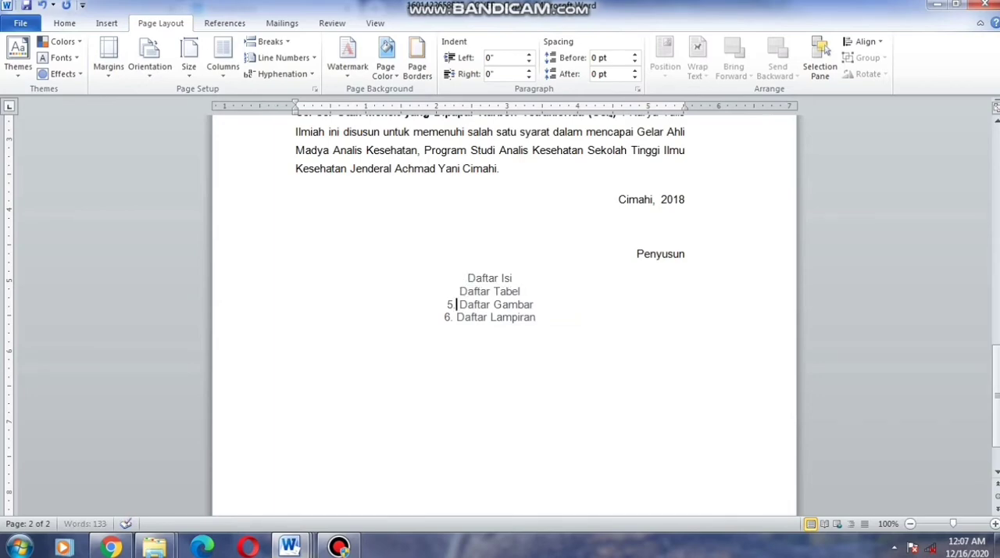
pyautogui.press('BackSpace')
pyautogui.press('BackSpace')
pyautogui.press('BackSpace')
pyautogui.press('BackSpace')
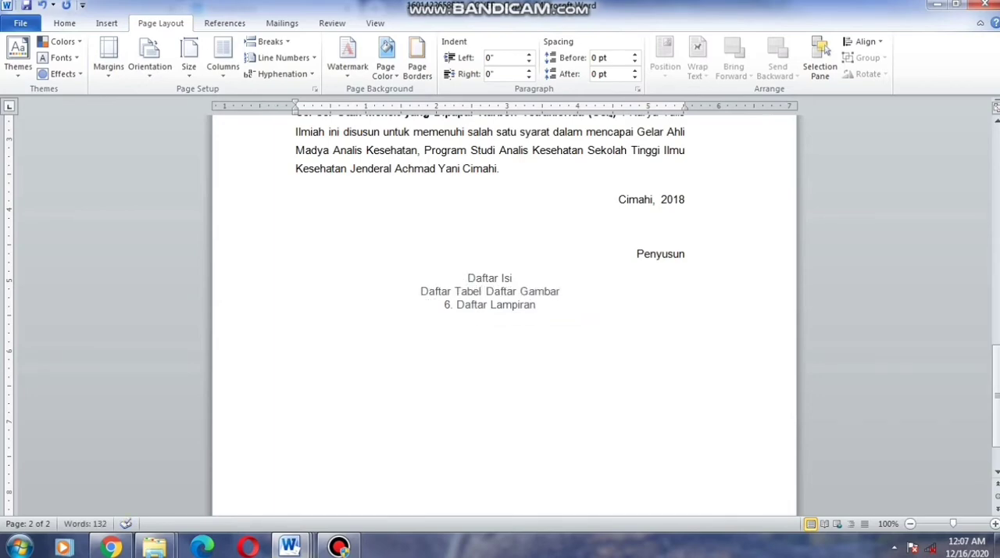
pyautogui.press('Return')
pyautogui.press('Down')
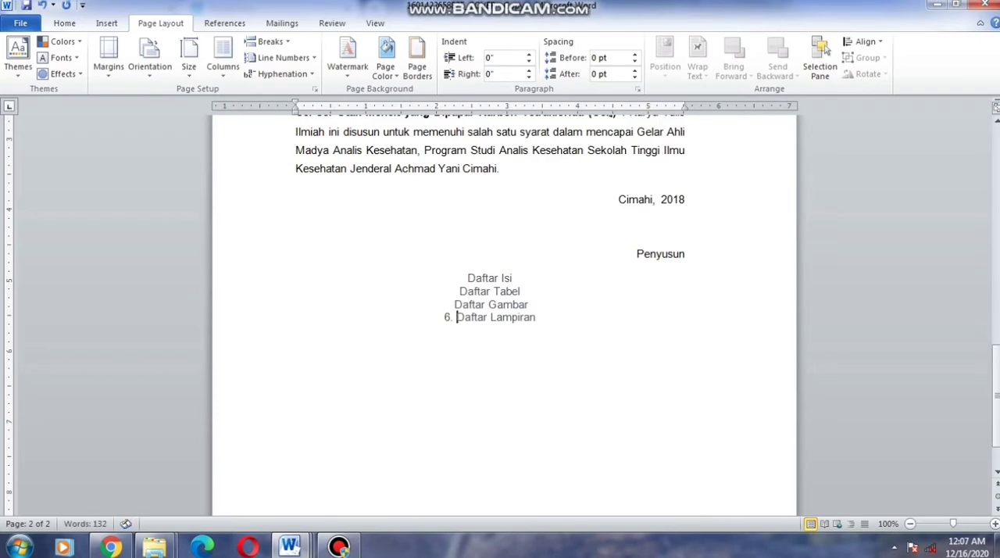
pyautogui.press('BackSpace')
pyautogui.press('BackSpace')
pyautogui.press('BackSpace')
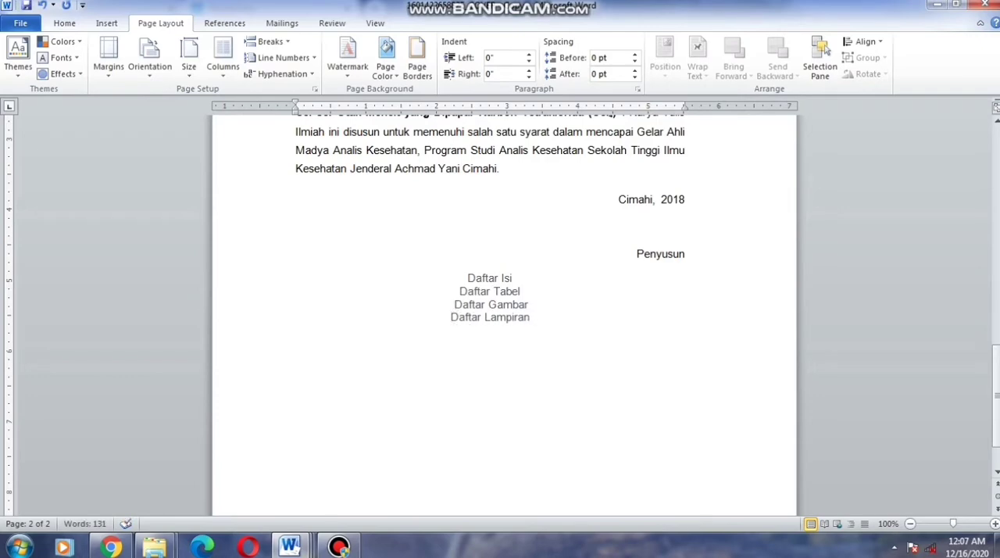
# Check the section order on the assignment page in Chrome, and copy the entire content of the English ABSTRACT document in Word
pyautogui.click(111, 547)
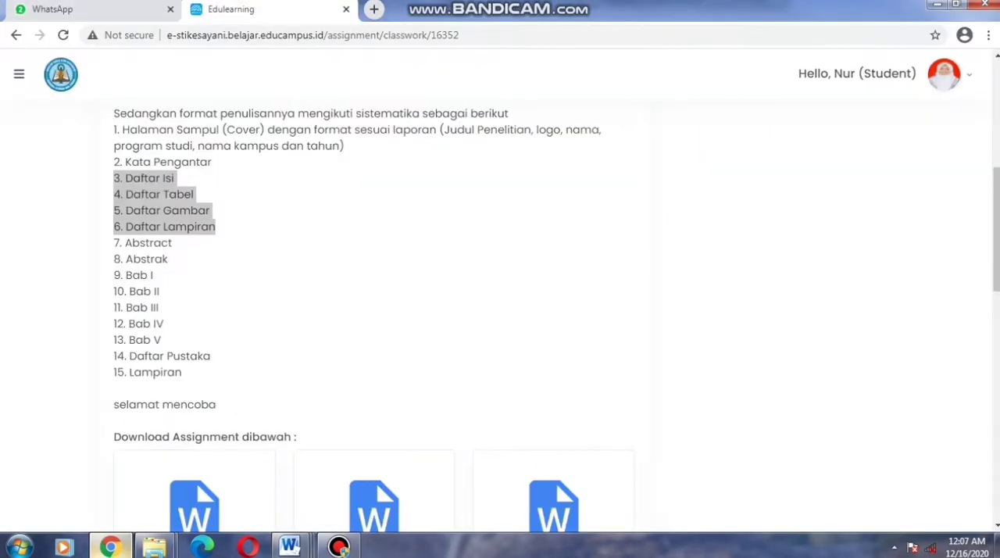
pyautogui.click(234, 236)
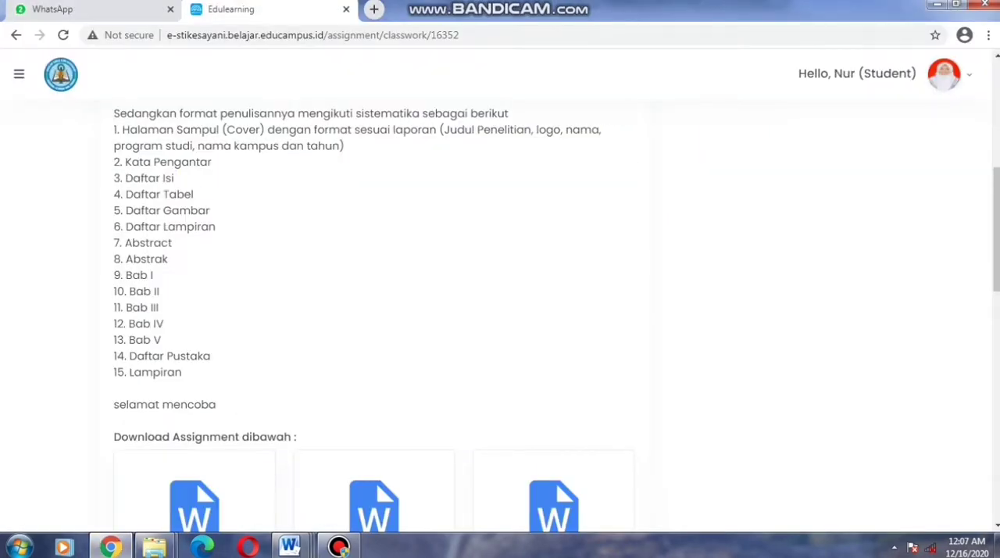
pyautogui.moveTo(289, 546)
pyautogui.click(176, 477)
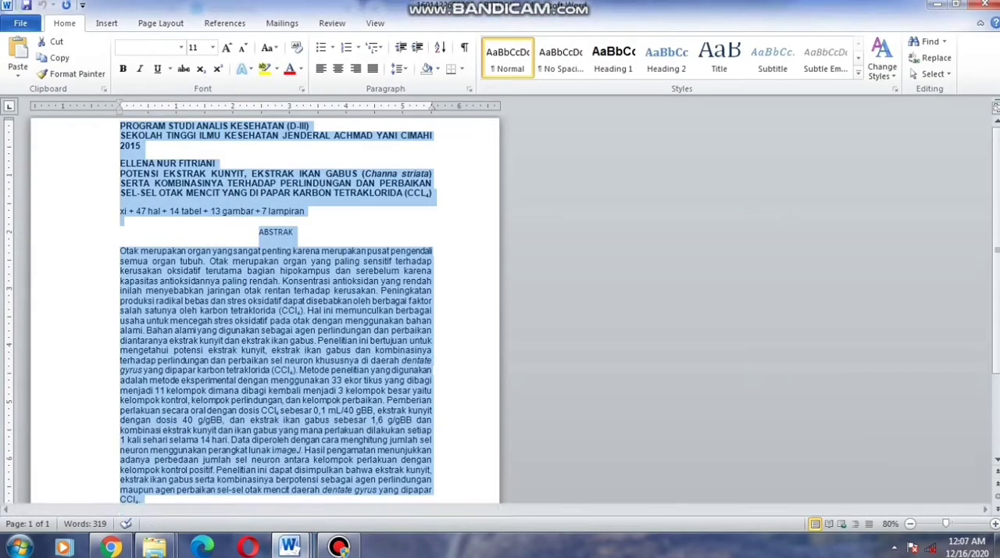
pyautogui.click(289, 546)
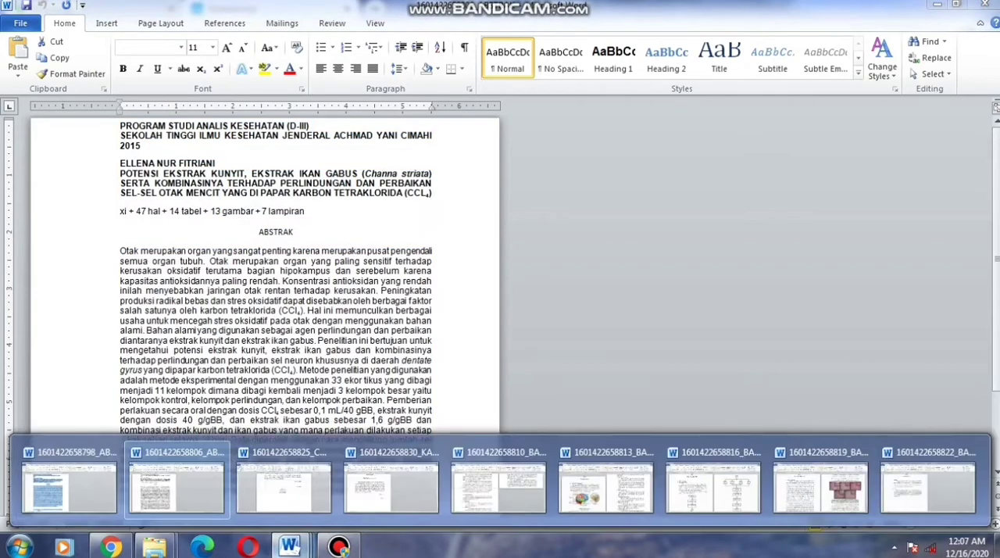
pyautogui.click(71, 483)
pyautogui.click(122, 474)
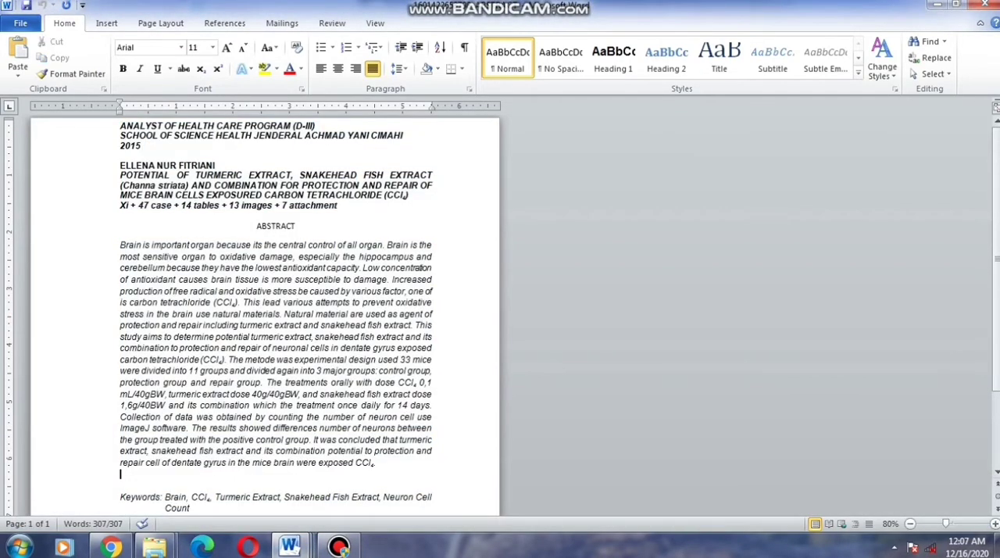
pyautogui.hotkey('ctrl', 'a')
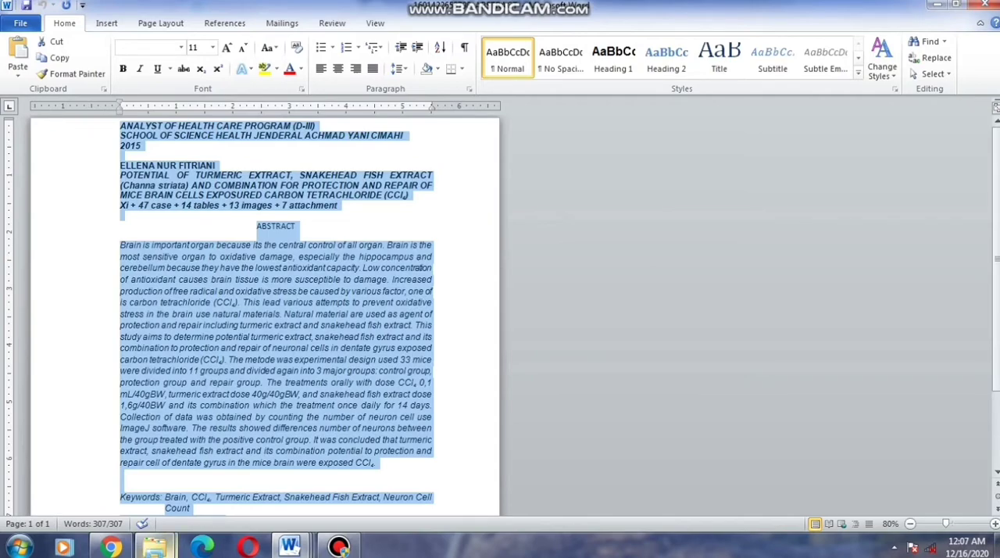
# Paste the English abstract onto a new page after Daftar Lampiran in the COVER document
pyautogui.click(289, 546)
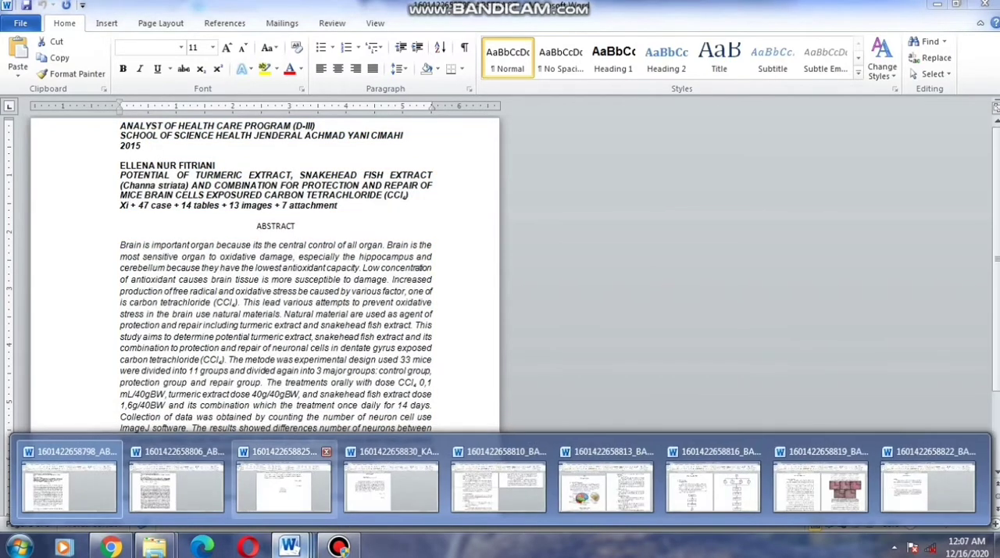
pyautogui.click(282, 484)
pyautogui.scroll(-2, 504, 312)
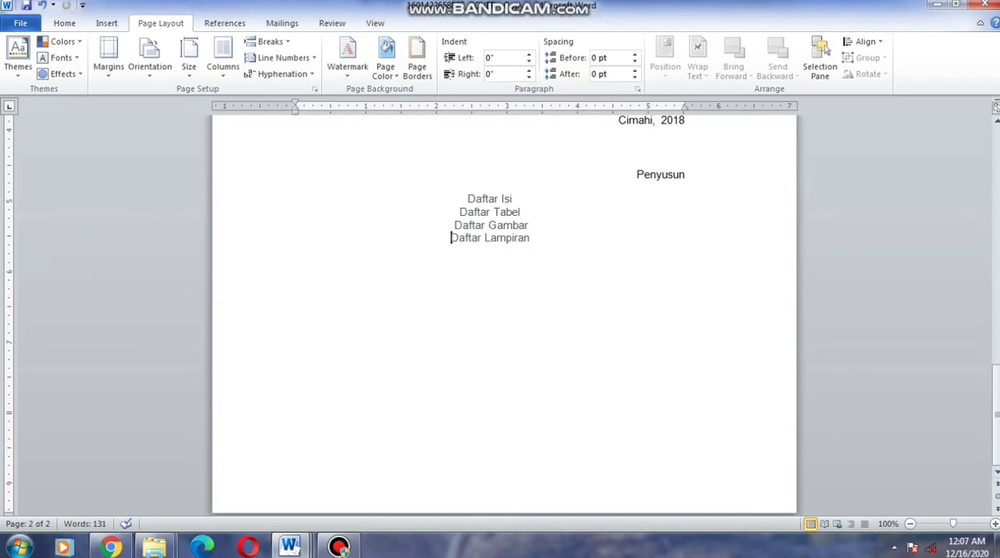
pyautogui.press('End')
pyautogui.press('Return')
pyautogui.hotkey('ctrl', 'Return')
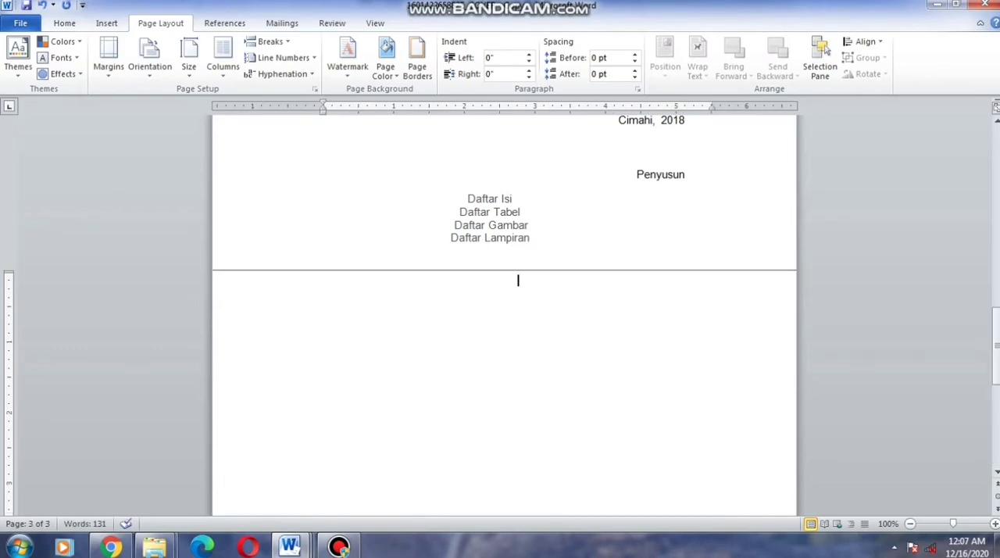
pyautogui.hotkey('ctrl', 'v')
pyautogui.scroll(12, 504, 315)
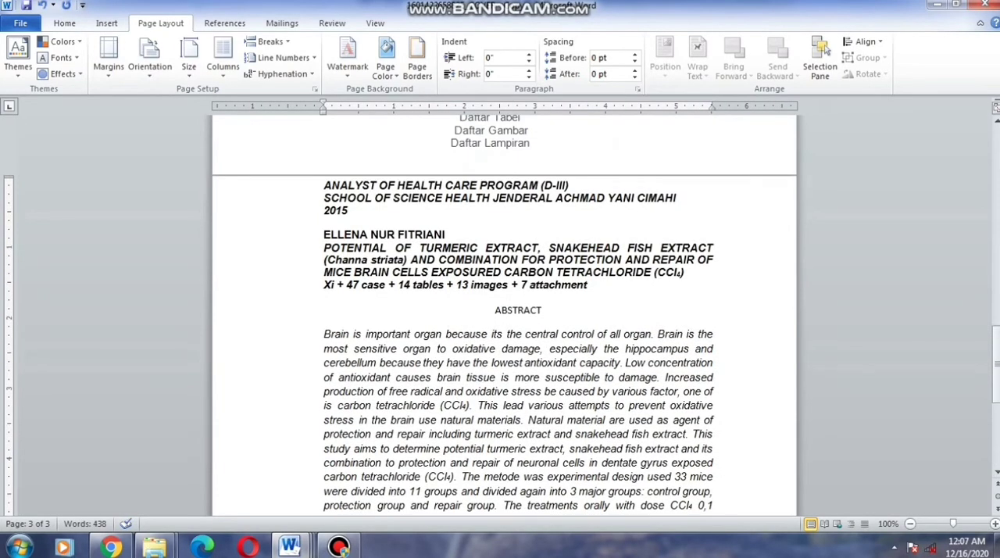
pyautogui.scroll(-7, 504, 314)
pyautogui.scroll(-3, 504, 315)
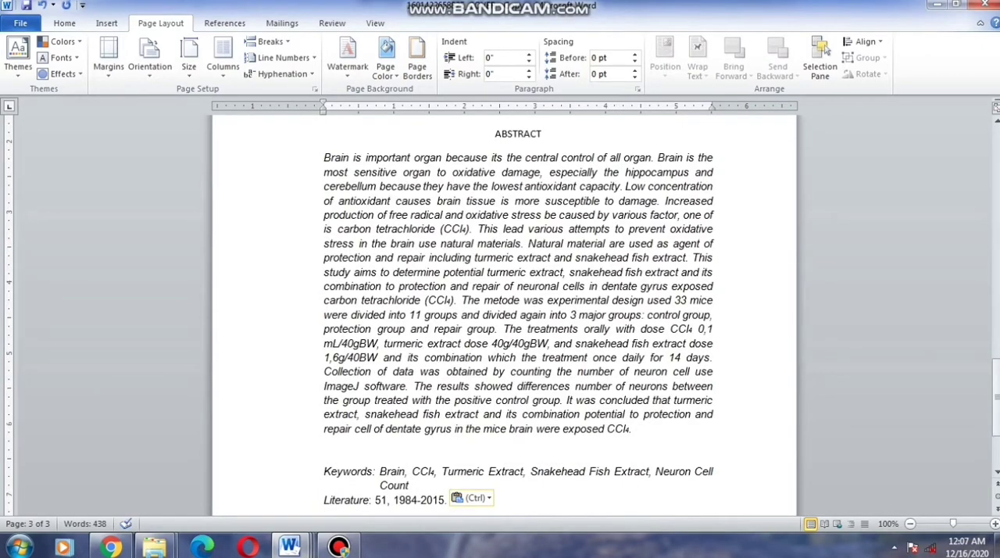
# Copy the entire content of the Indonesian ABSTRAK document onto a new page after the English abstract in the COVER document
pyautogui.click(289, 545)
pyautogui.click(178, 476)
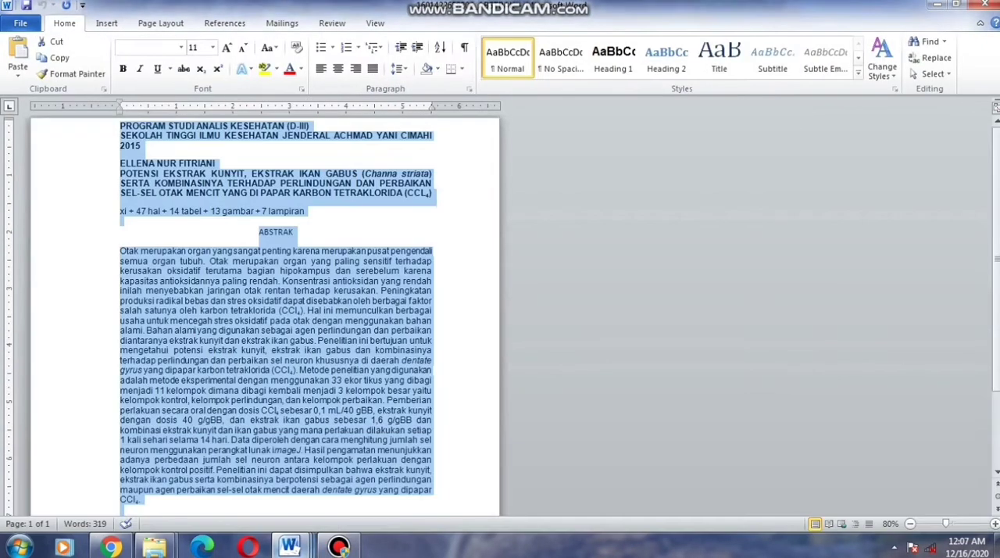
pyautogui.click(234, 490)
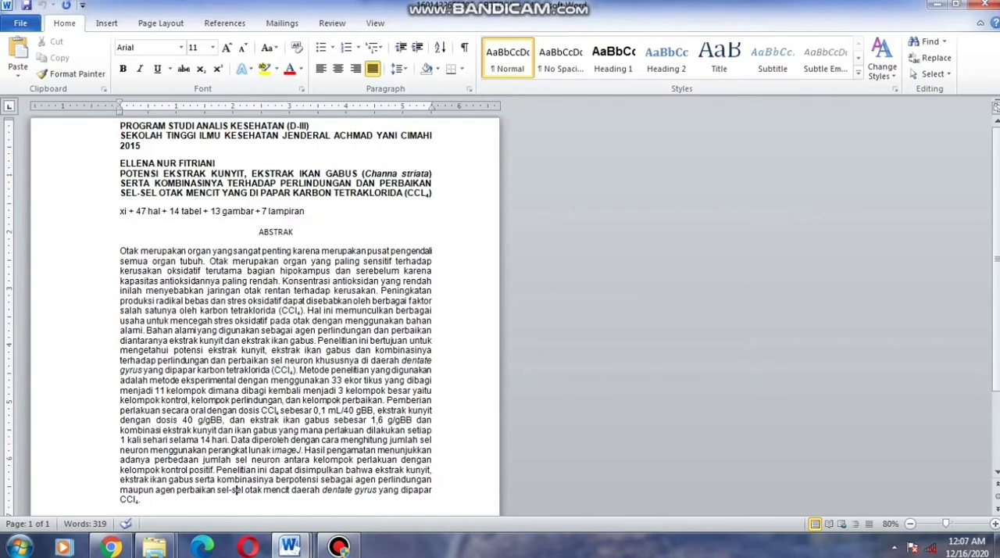
pyautogui.hotkey('ctrl', 'a')
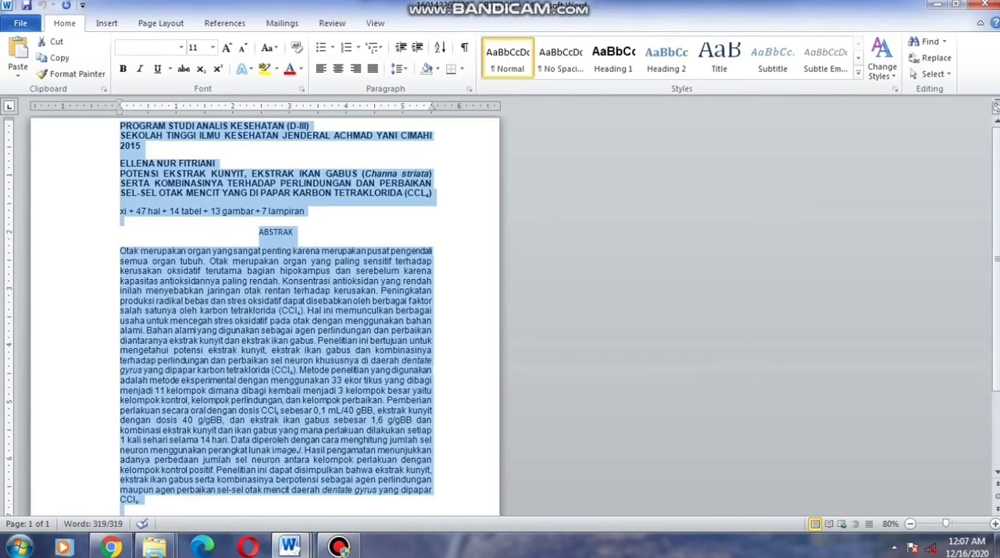
pyautogui.click(290, 546)
pyautogui.click(284, 484)
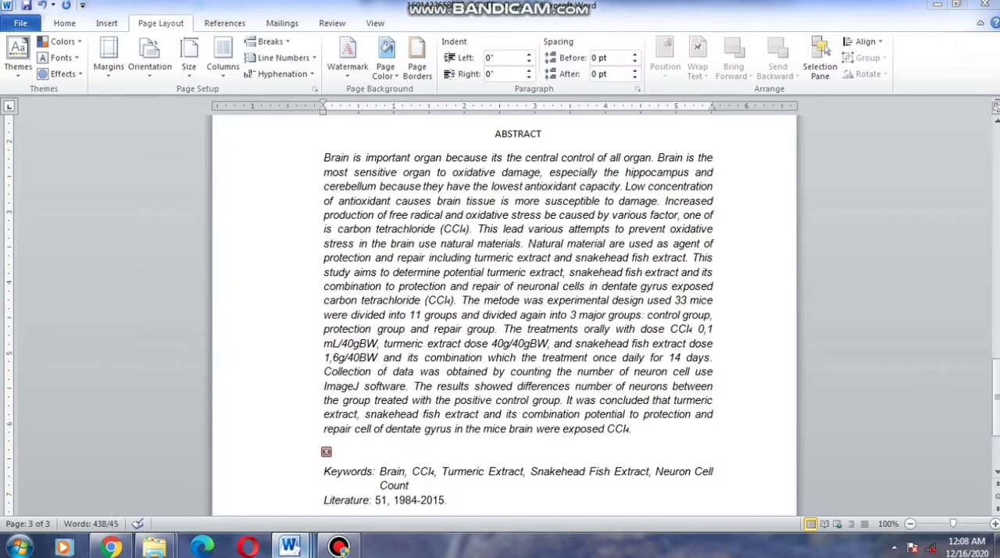
pyautogui.click(448, 500)
pyautogui.scroll(-3, 503, 315)
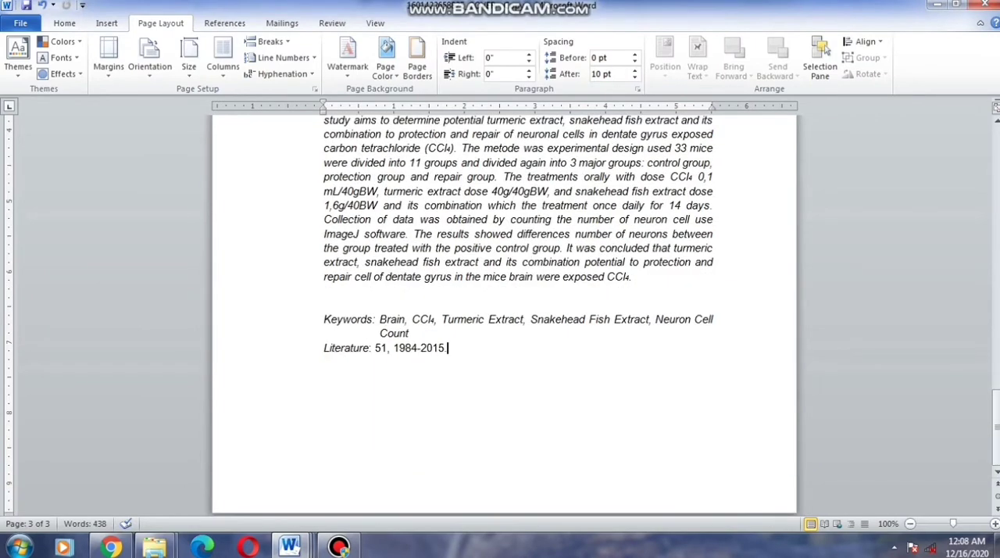
pyautogui.hotkey('ctrl', 'Return')
pyautogui.hotkey('ctrl', 'v')
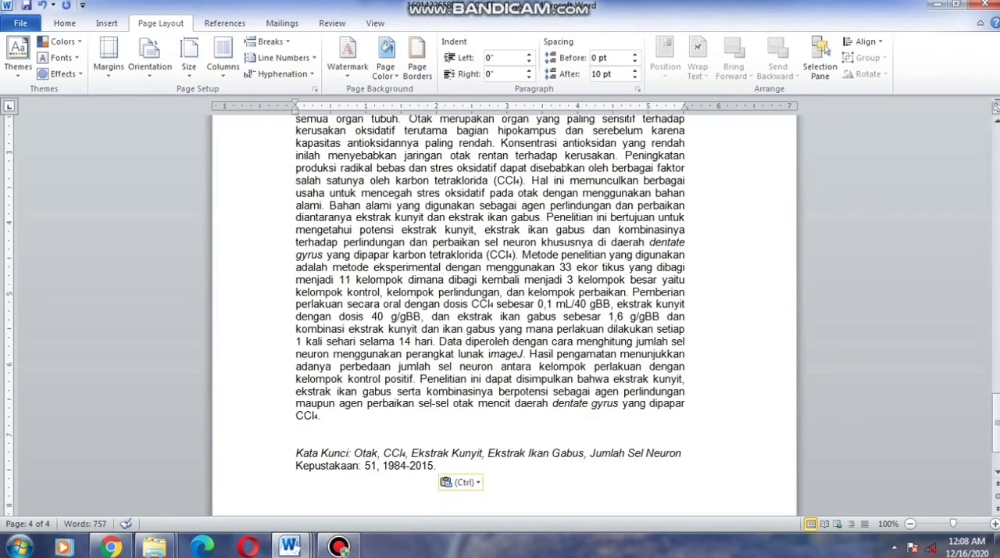
# Insert page numbers at the bottom of the pages in the centred Plain Number 2 style, starting from the cover page
pyautogui.scroll(20, 504, 315)
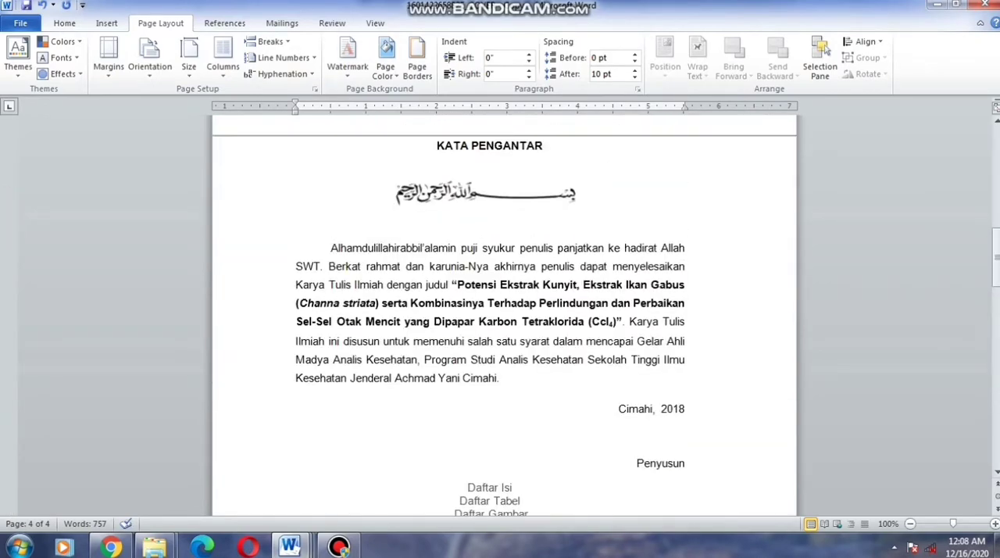
pyautogui.scroll(15, 504, 315)
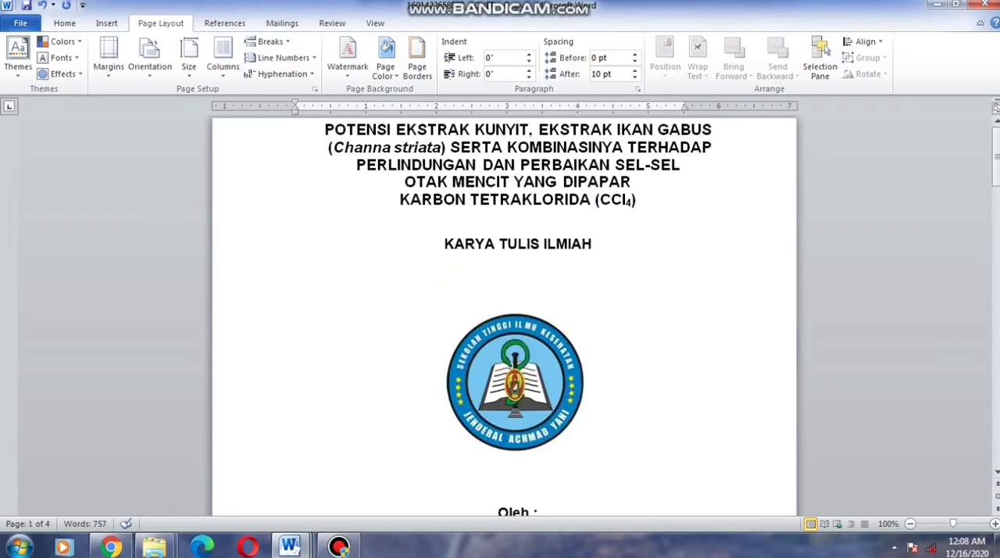
pyautogui.click(325, 130)
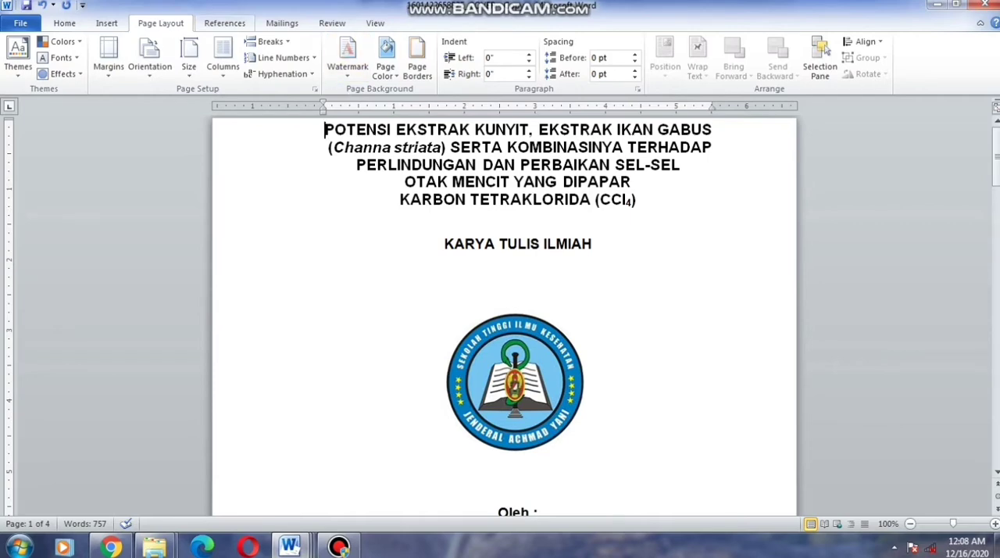
pyautogui.click(224, 23)
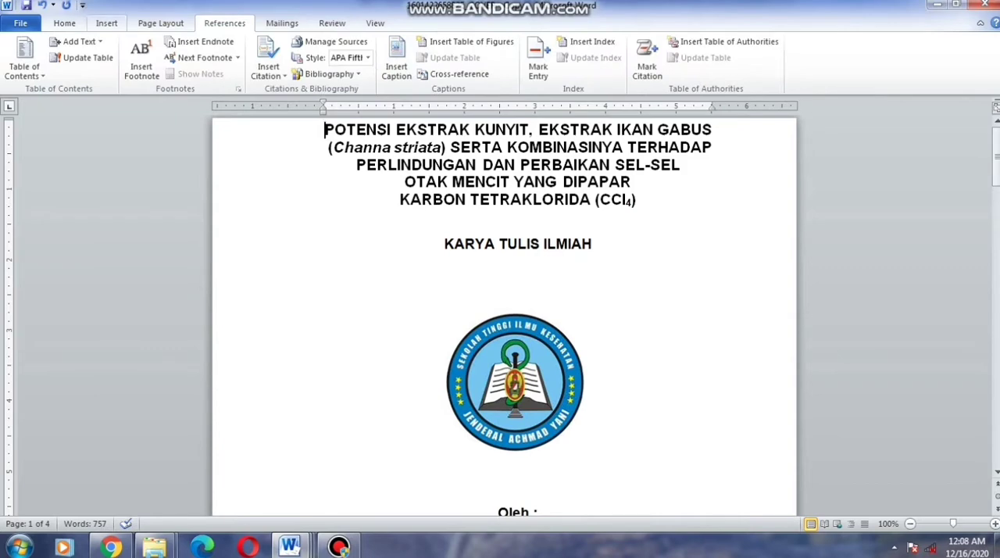
pyautogui.click(107, 23)
pyautogui.click(583, 58)
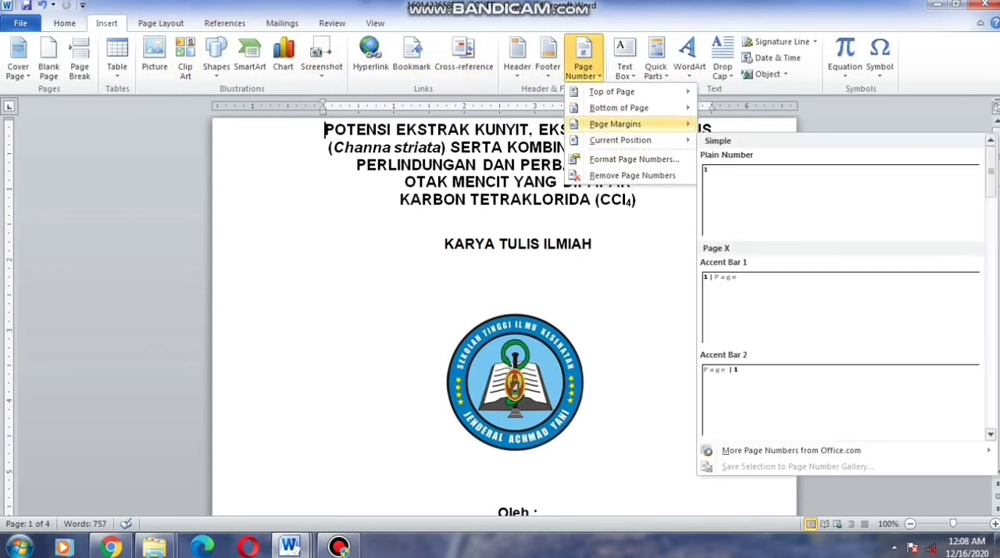
pyautogui.moveTo(621, 108)
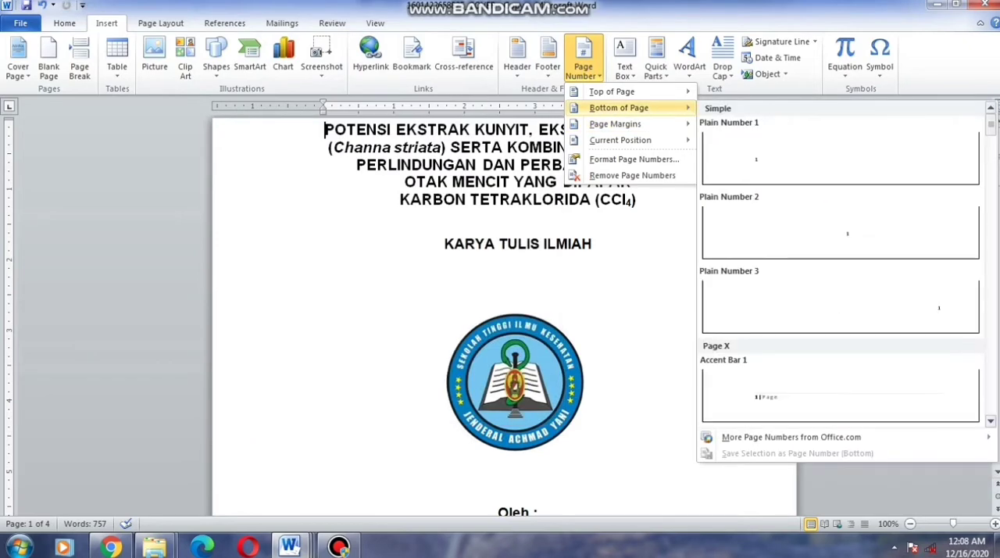
pyautogui.click(832, 230)
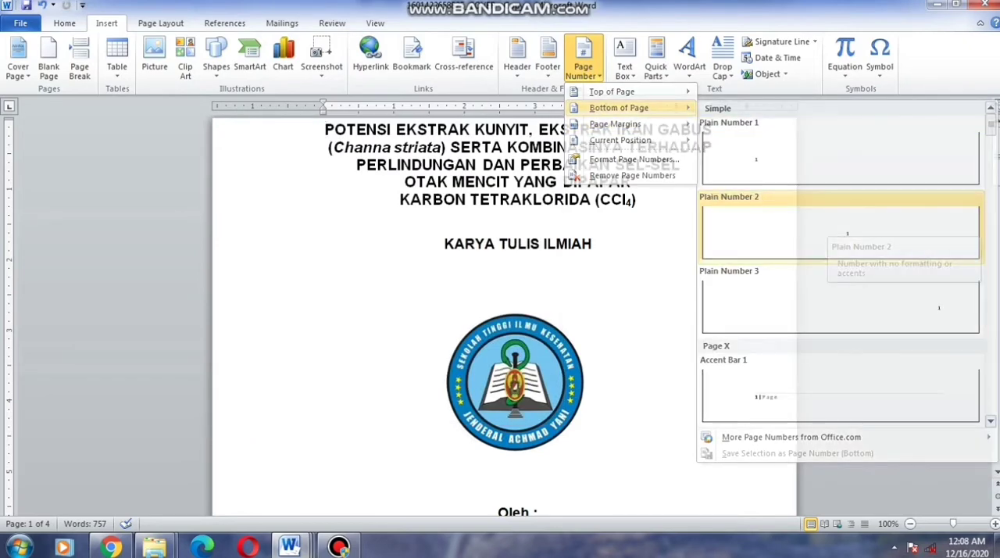
# Give the cover a different first-page header and footer so that it carries no page number
pyautogui.scroll(6, 504, 312)
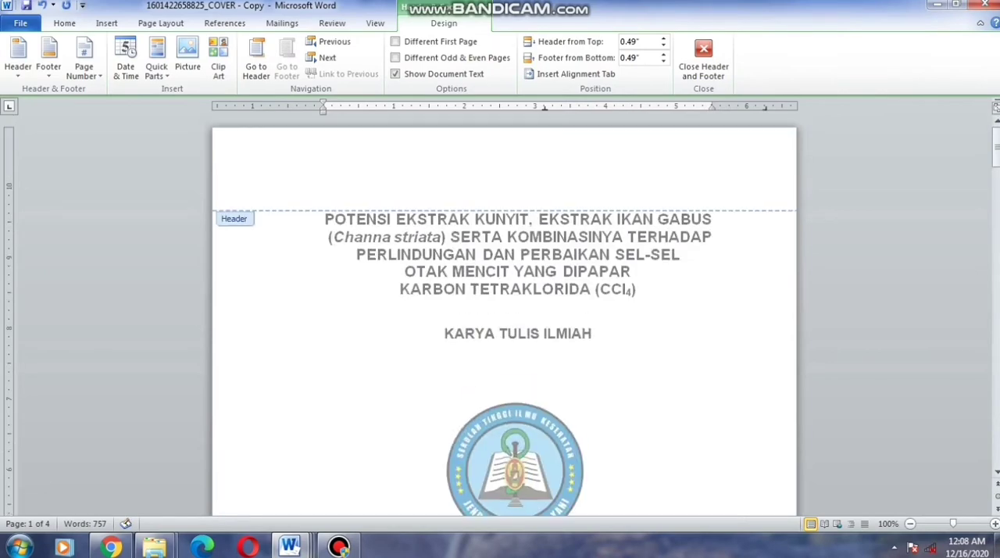
pyautogui.scroll(-6, 504, 312)
pyautogui.scroll(-15, 504, 312)
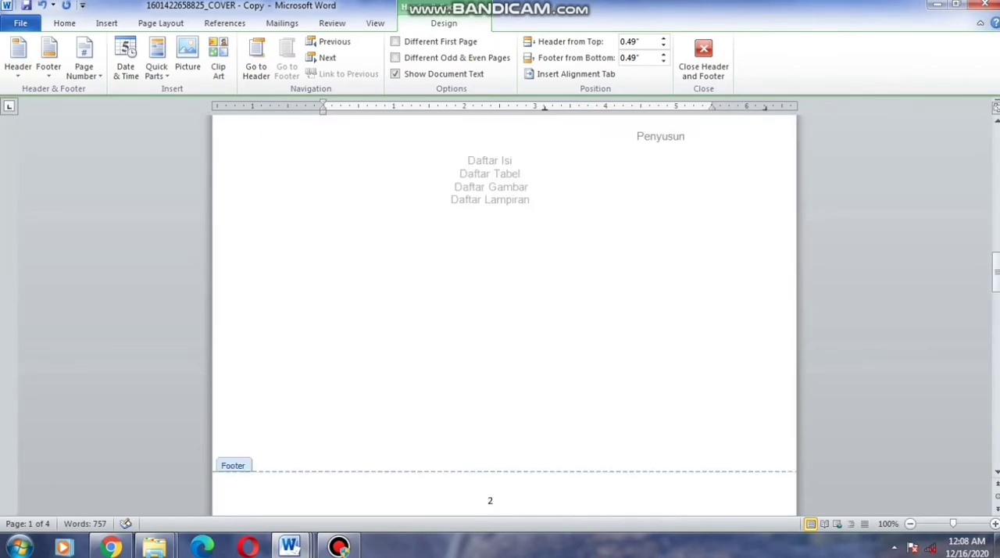
pyautogui.scroll(6, 503, 313)
pyautogui.scroll(10, 504, 313)
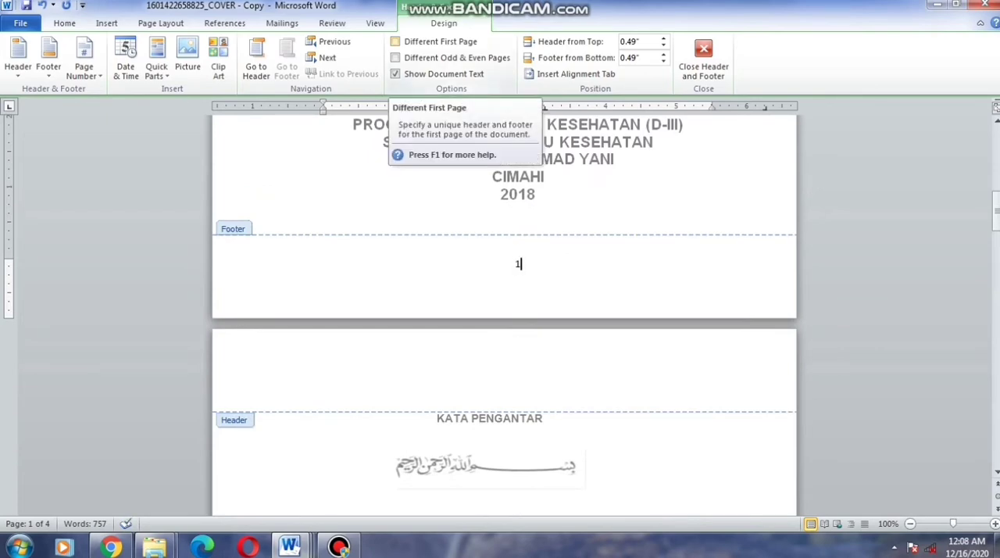
pyautogui.click(396, 41)
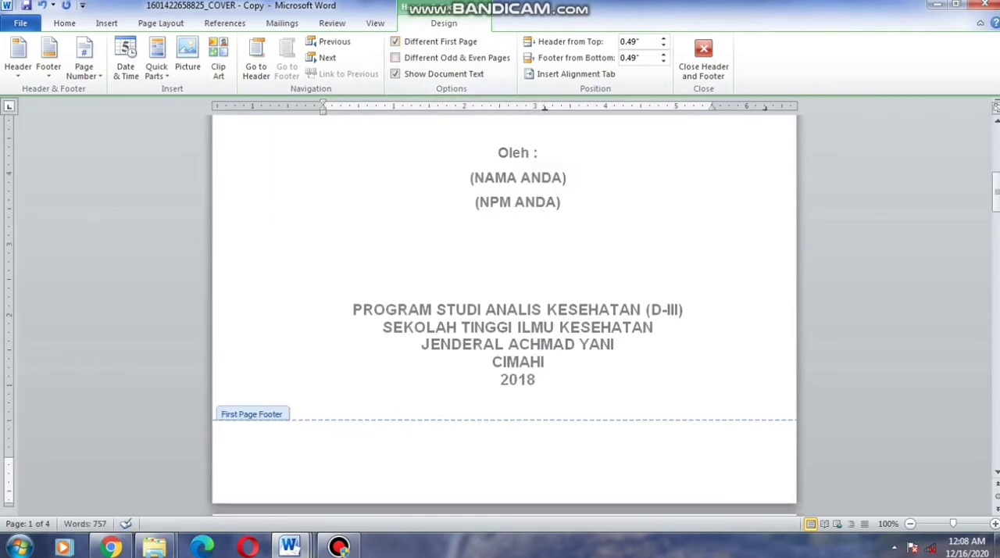
# Change the number format of the page numbers in the footer to lowercase Roman numerals (i, ii, iii) and leave footer editing
pyautogui.scroll(10, 504, 312)
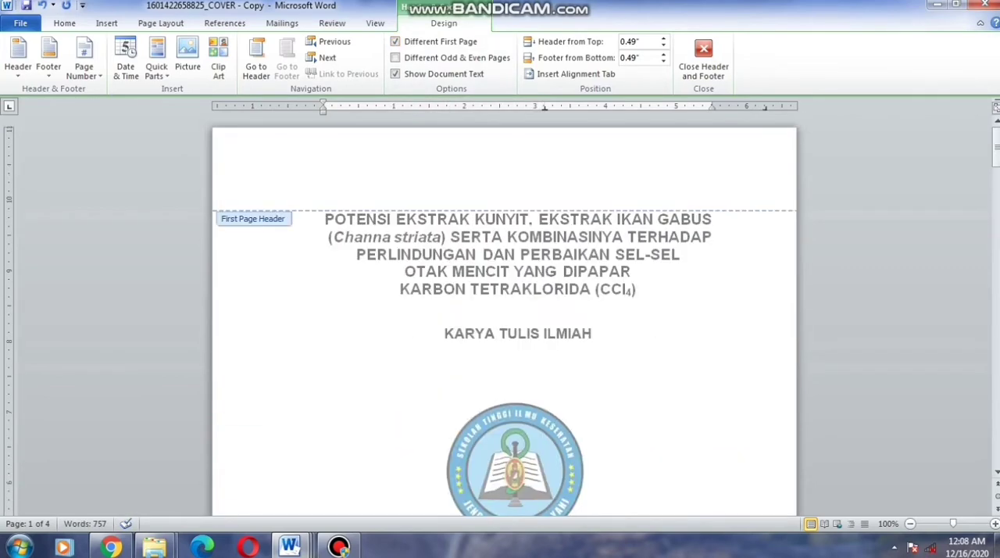
pyautogui.scroll(-15, 504, 313)
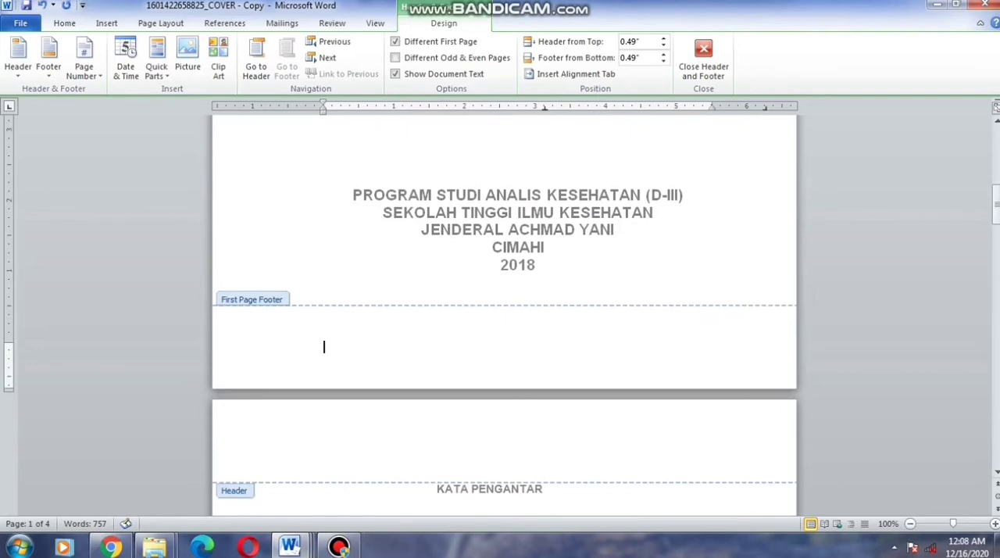
pyautogui.scroll(-3, 504, 312)
pyautogui.scroll(-15, 504, 312)
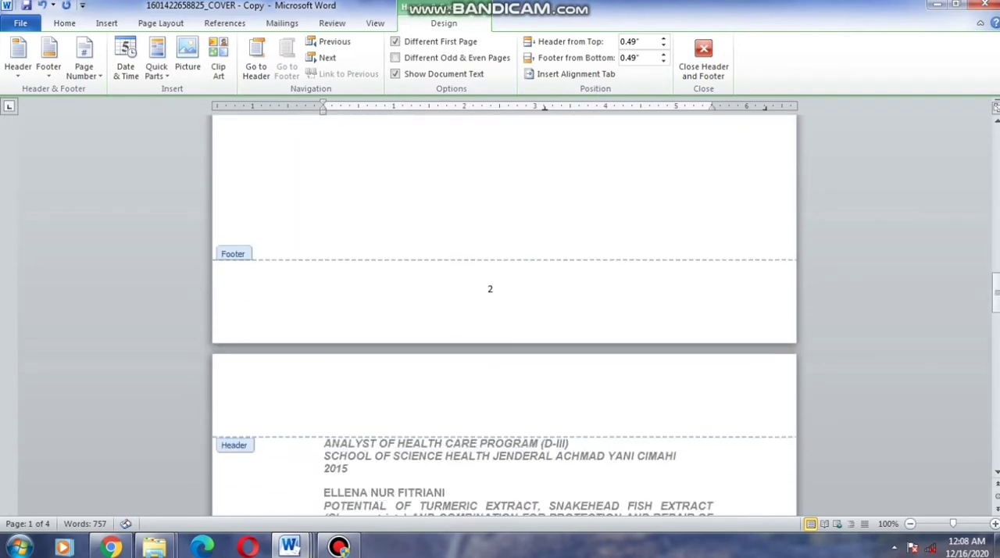
pyautogui.scroll(3, 504, 312)
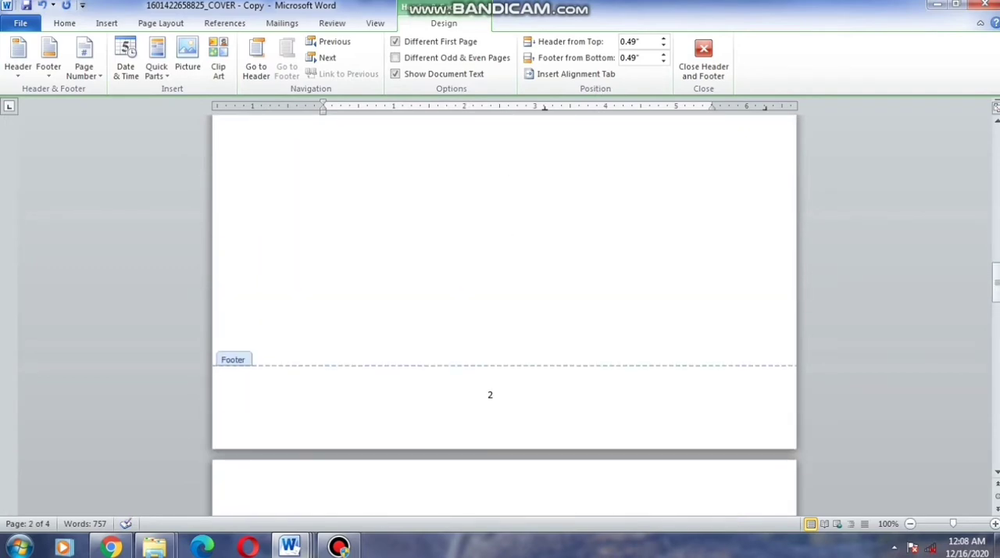
pyautogui.click(491, 394)
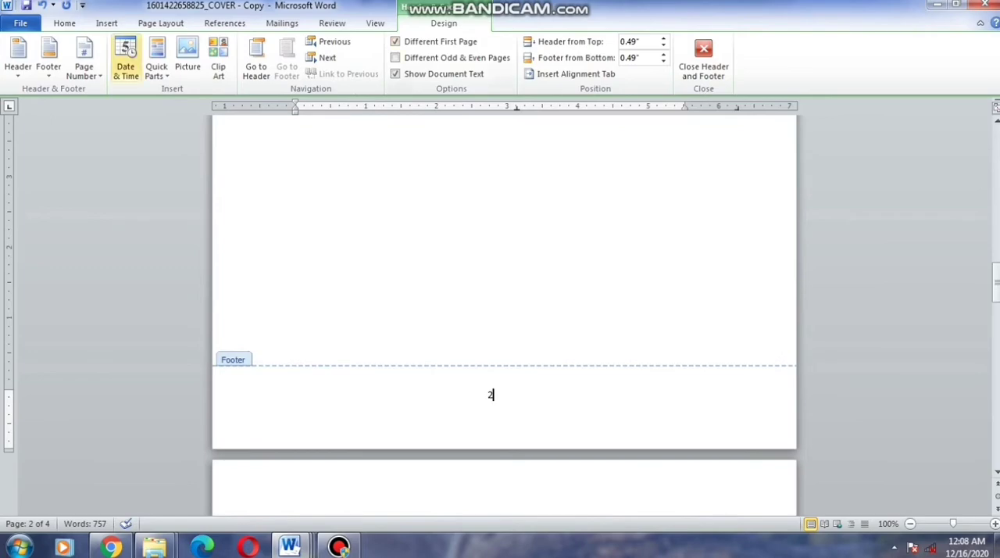
pyautogui.click(84, 56)
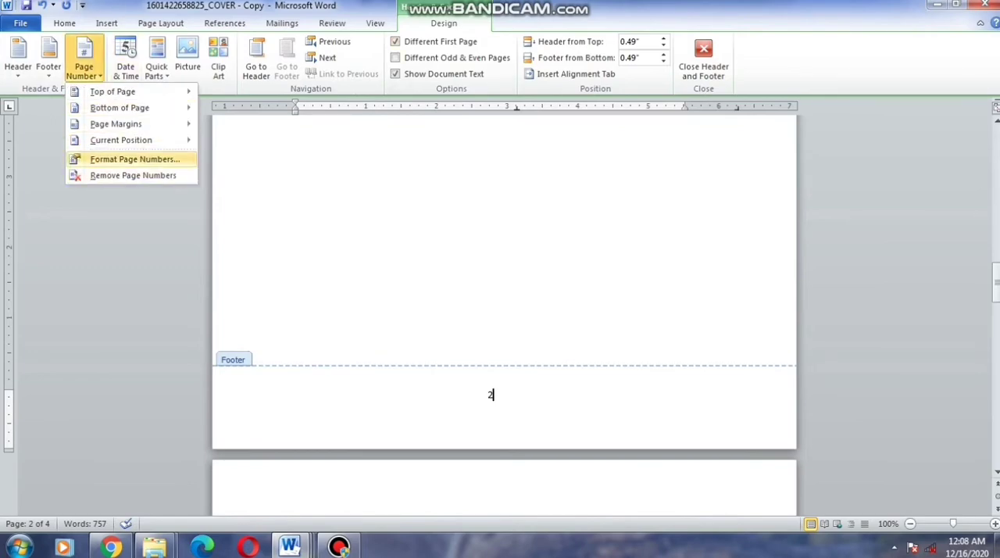
pyautogui.click(134, 159)
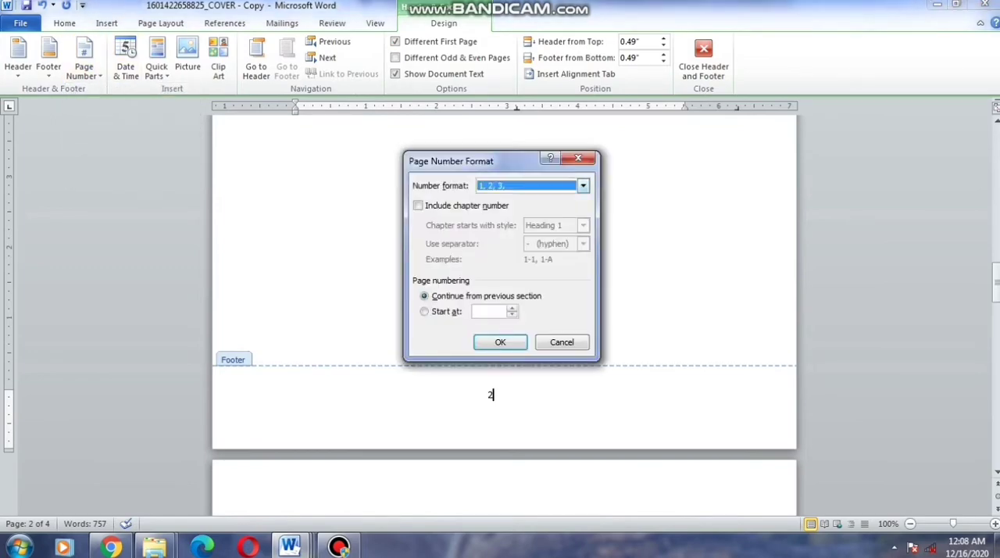
pyautogui.click(582, 186)
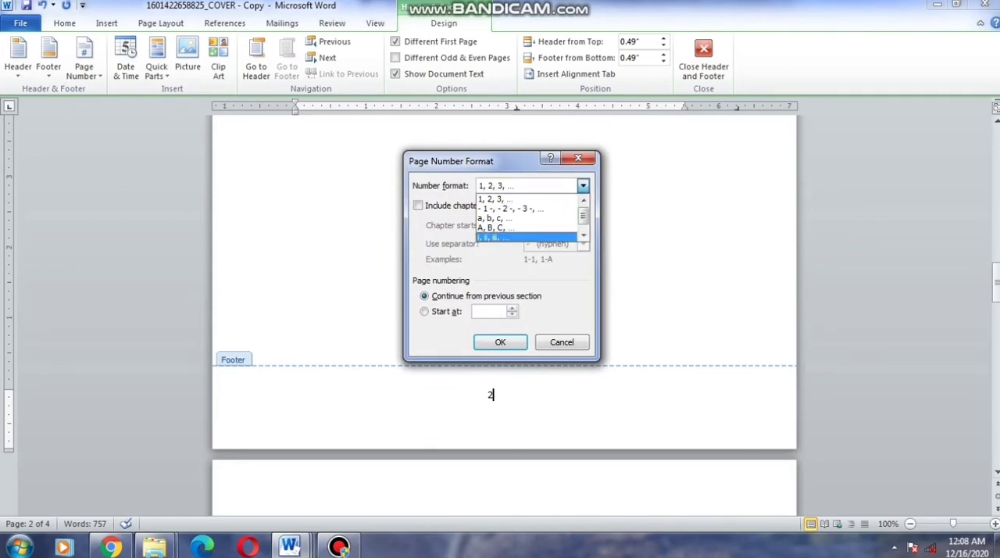
pyautogui.click(495, 237)
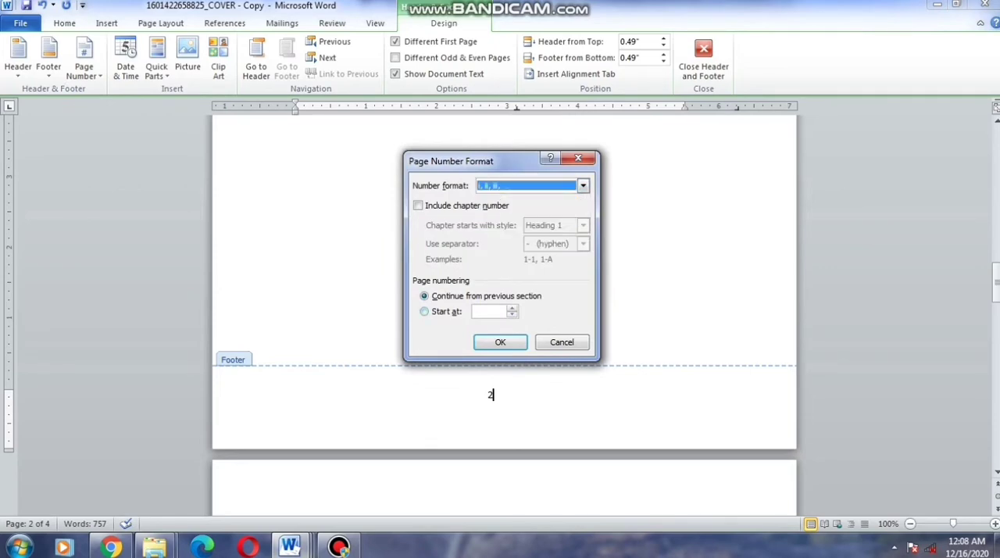
pyautogui.click(500, 342)
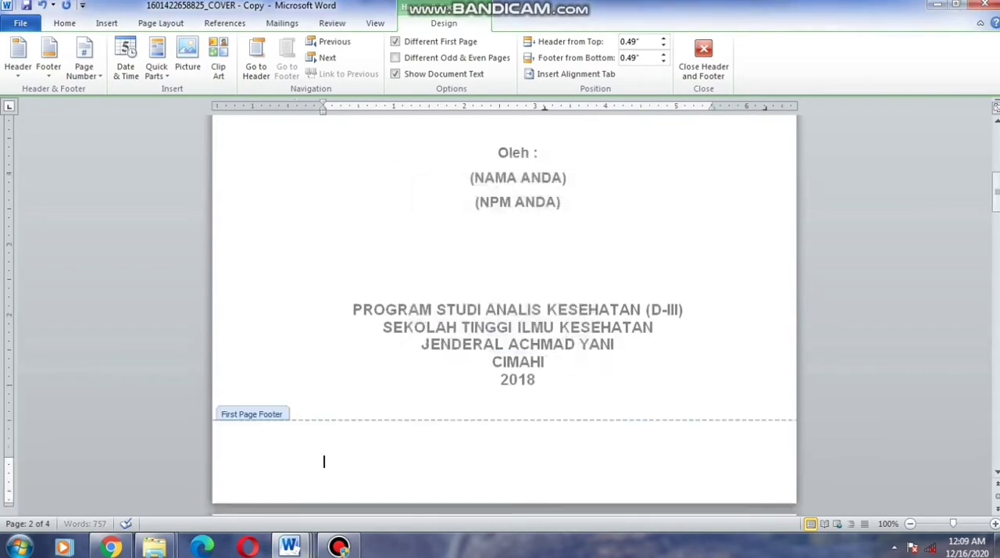
pyautogui.scroll(-15, 504, 312)
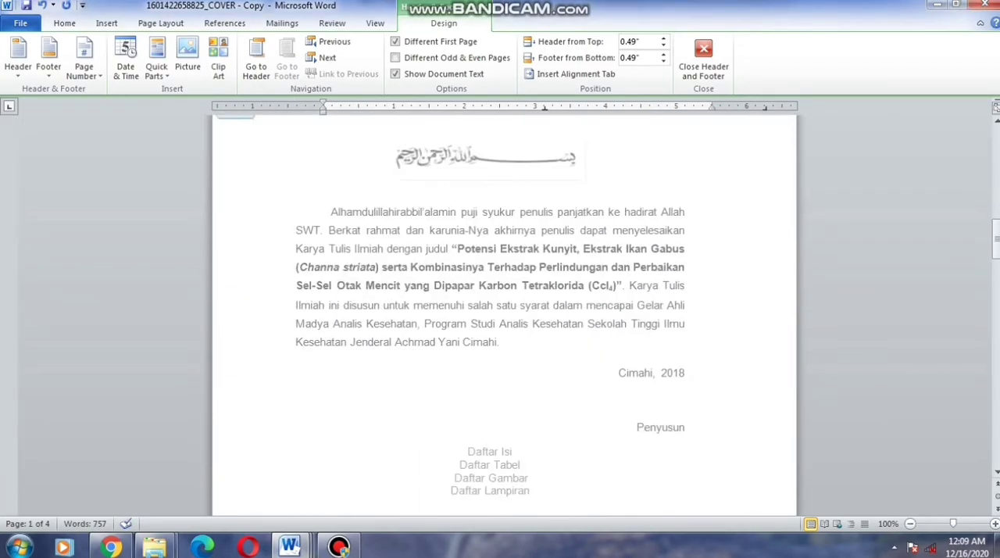
pyautogui.scroll(-15, 504, 312)
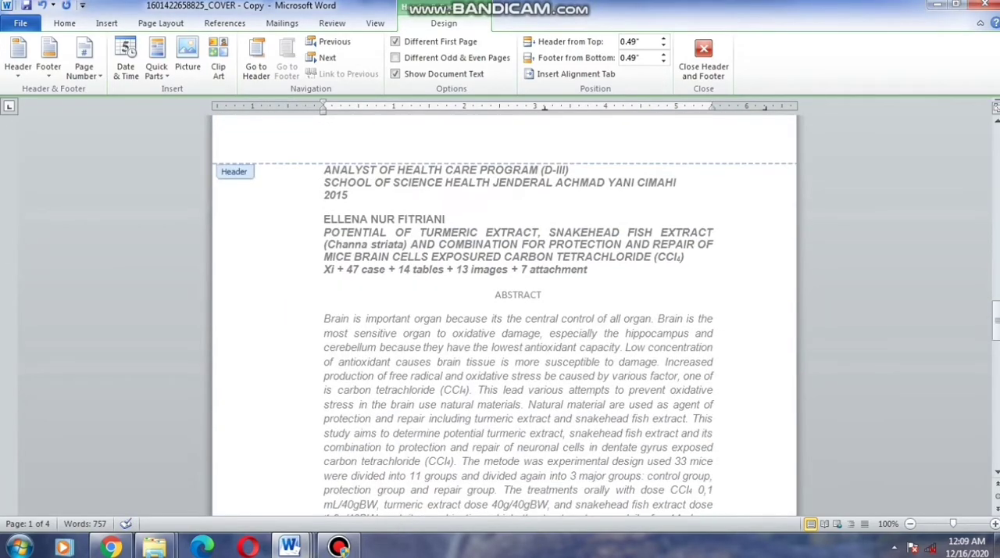
pyautogui.scroll(-15, 504, 312)
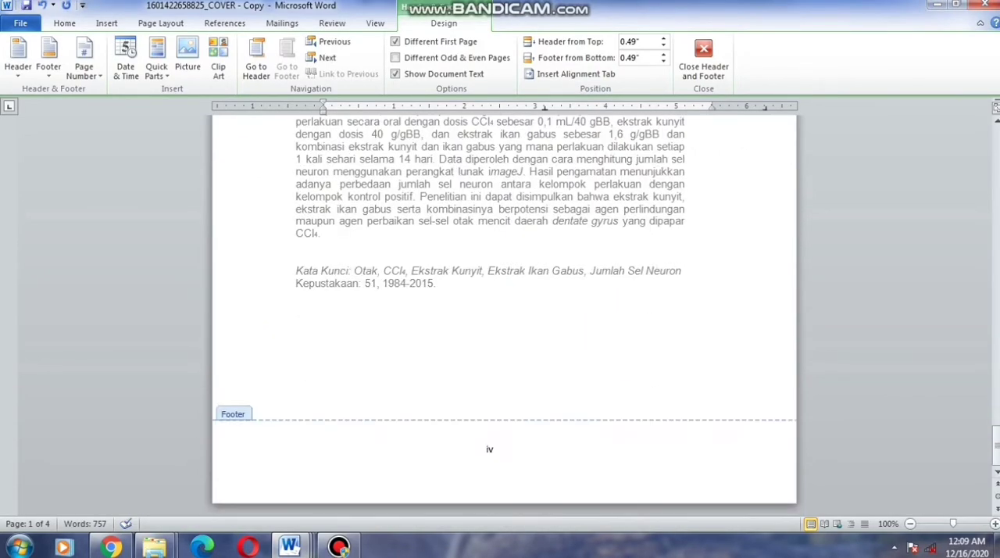
pyautogui.click(703, 58)
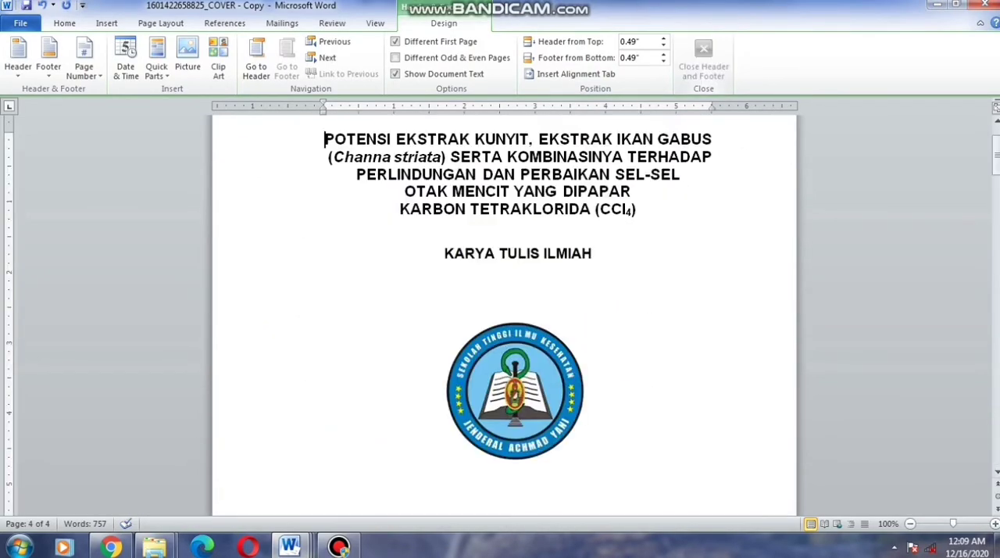
# Insert page breaks so that Daftar Isi, Daftar Tabel, Daftar Gambar and Daftar Lampiran each start on a separate page
pyautogui.scroll(-15, 504, 313)
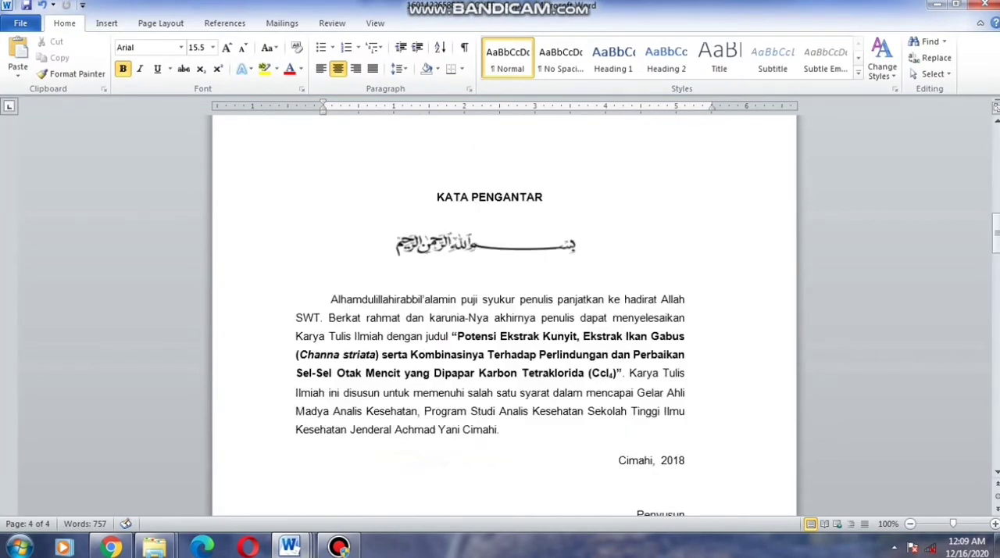
pyautogui.scroll(3, 504, 313)
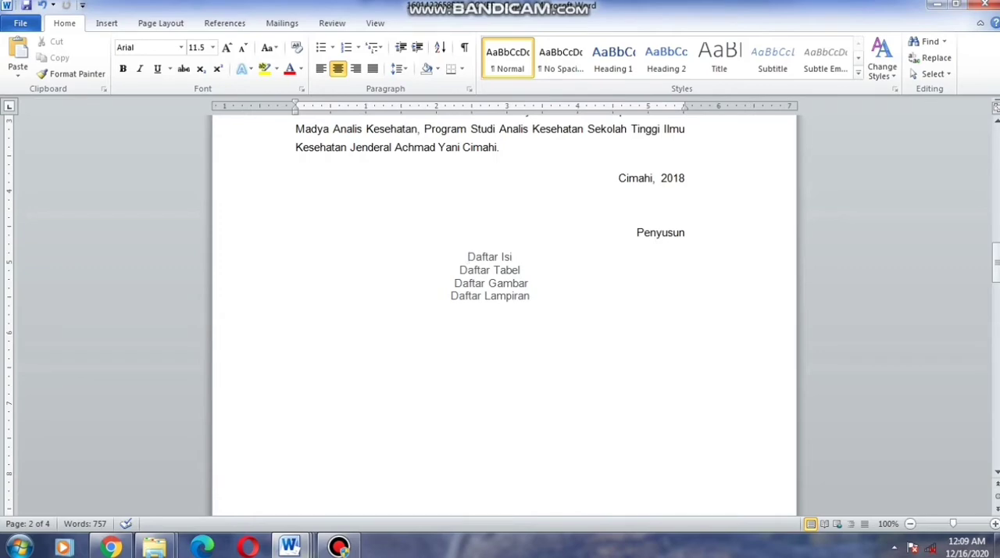
pyautogui.hotkey('ctrl', 'Return')
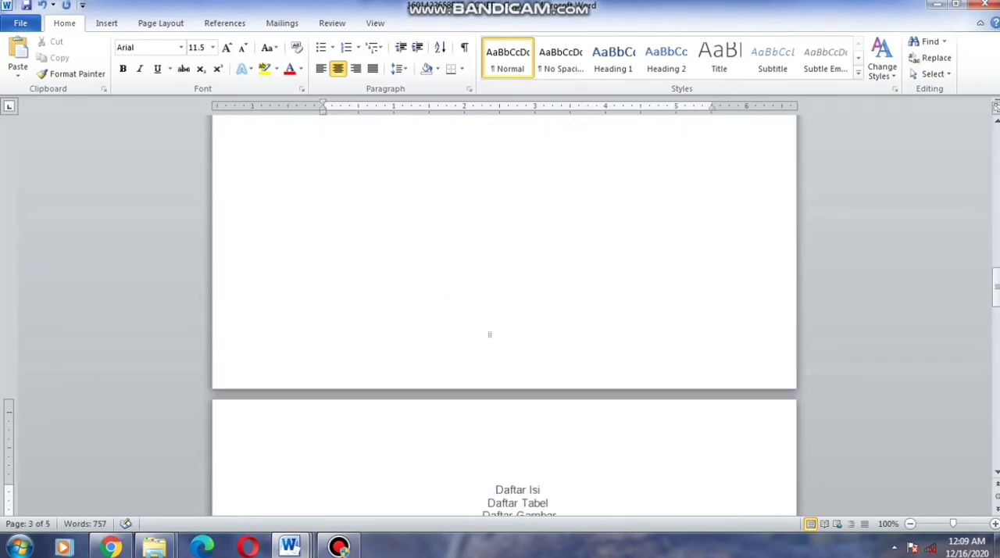
pyautogui.scroll(-3, 504, 312)
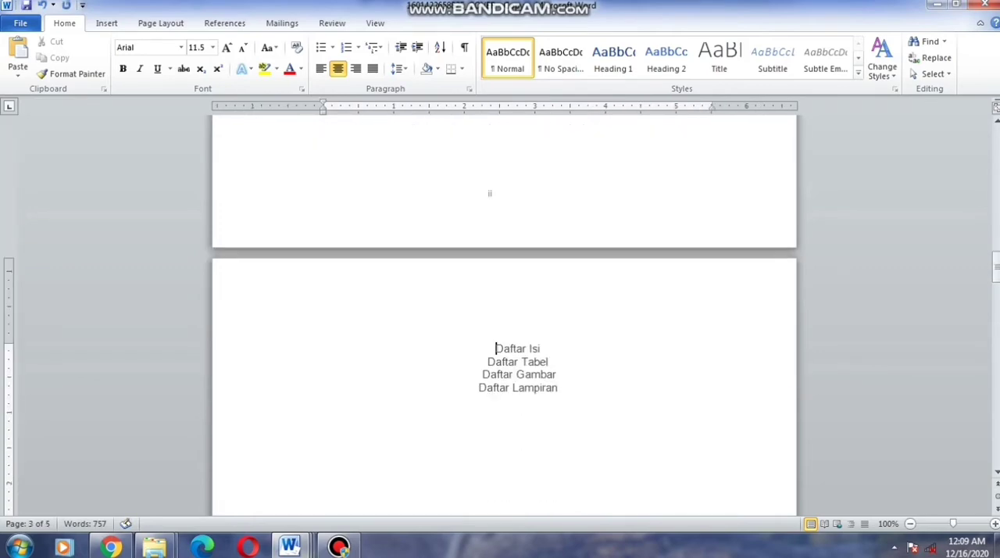
pyautogui.click(488, 361)
pyautogui.hotkey('ctrl', 'Return')
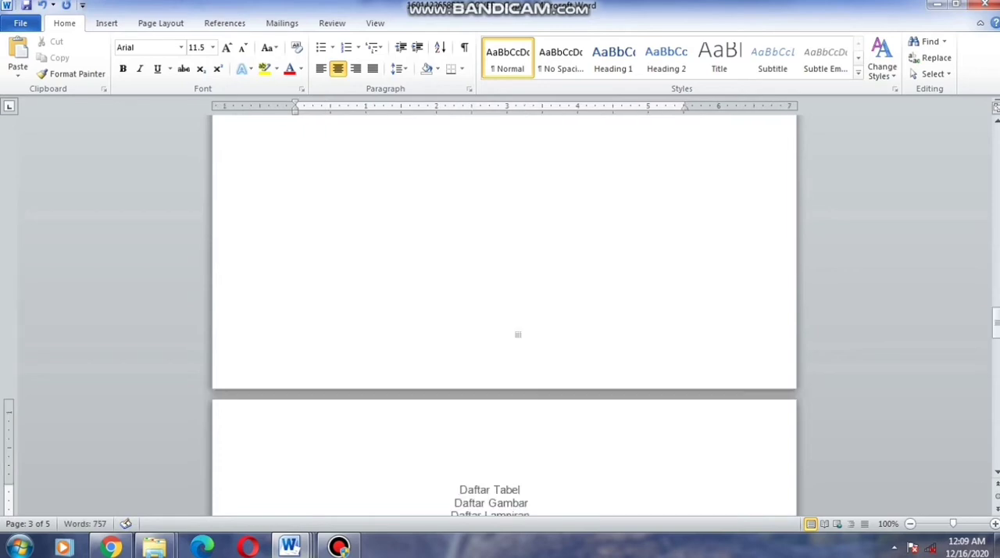
pyautogui.scroll(-3, 504, 313)
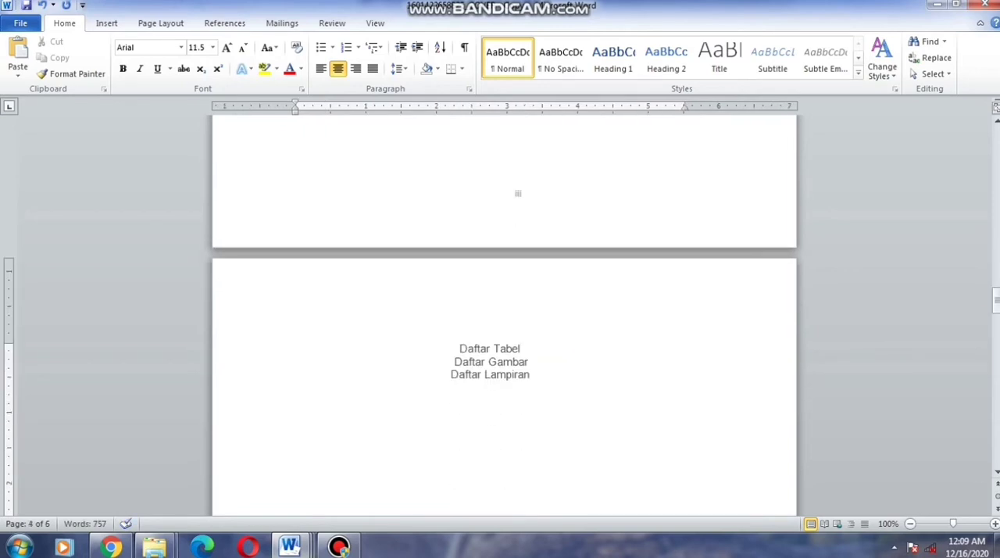
pyautogui.hotkey('ctrl', 'Return')
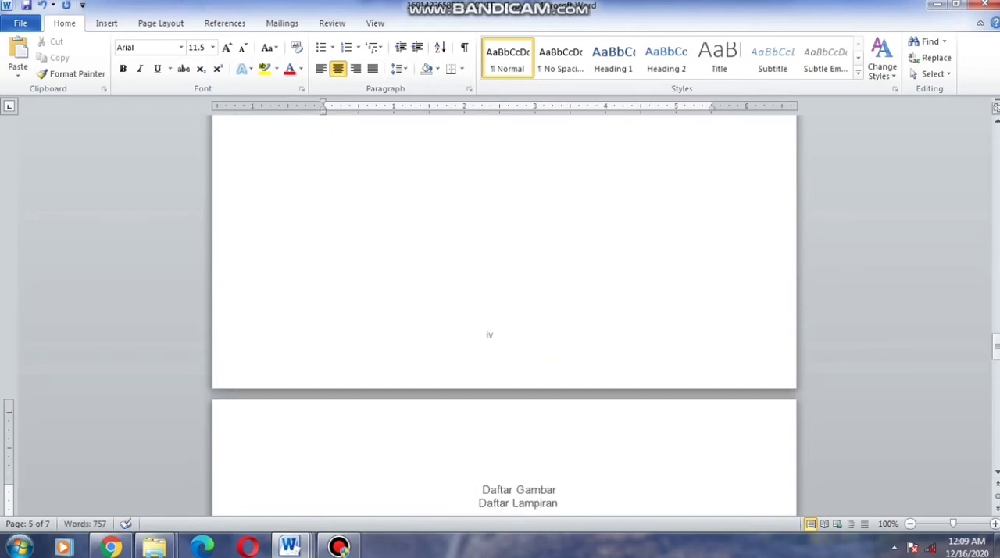
pyautogui.scroll(-3, 504, 313)
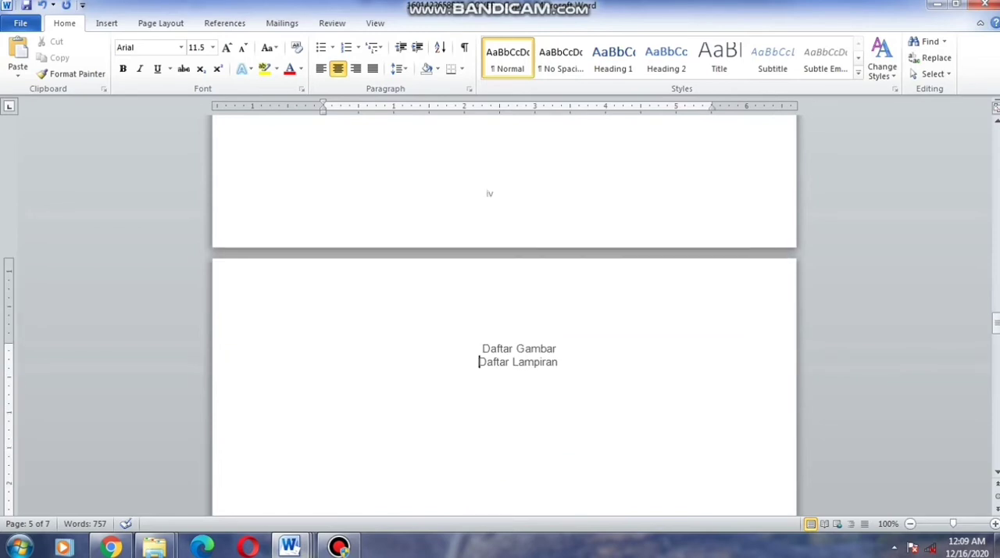
pyautogui.hotkey('ctrl', 'Return')
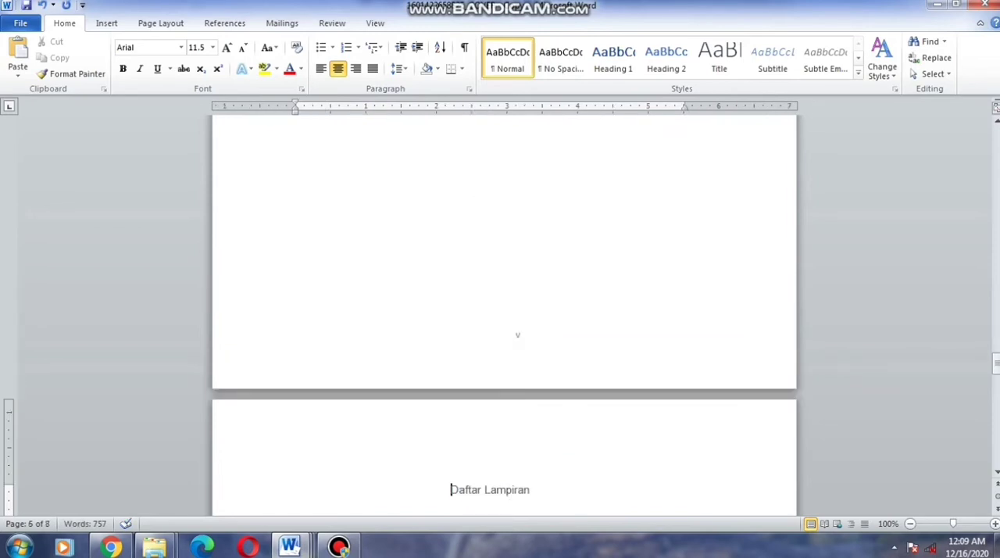
# Check the Roman page numbering from the Daftar Lampiran page through both abstracts to the end of the document
pyautogui.scroll(-18, 504, 313)
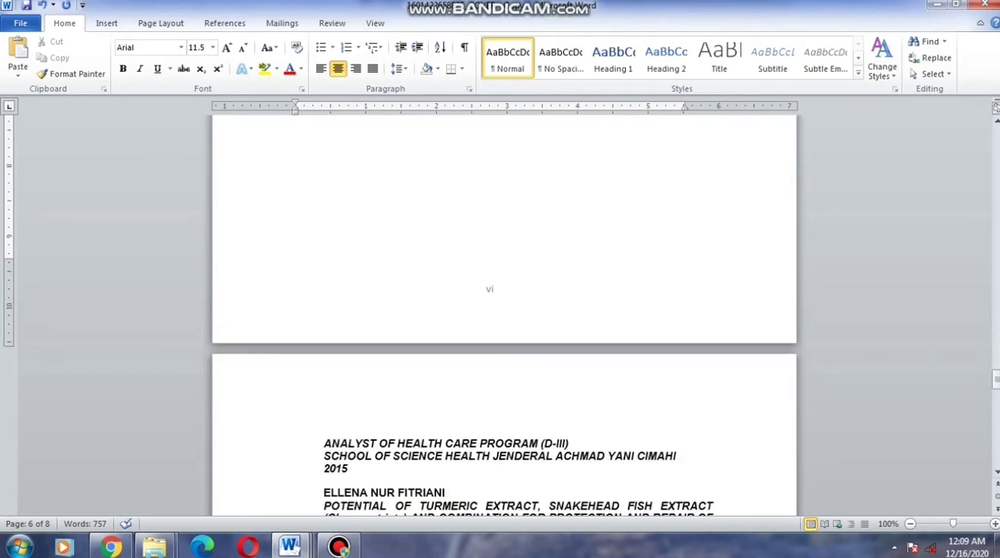
pyautogui.scroll(-20, 503, 312)
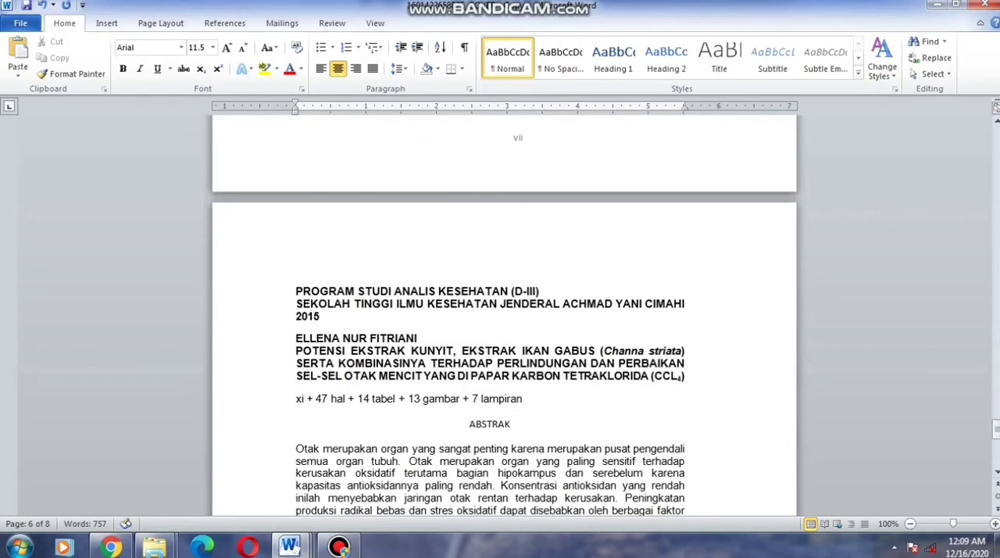
pyautogui.scroll(-10, 504, 313)
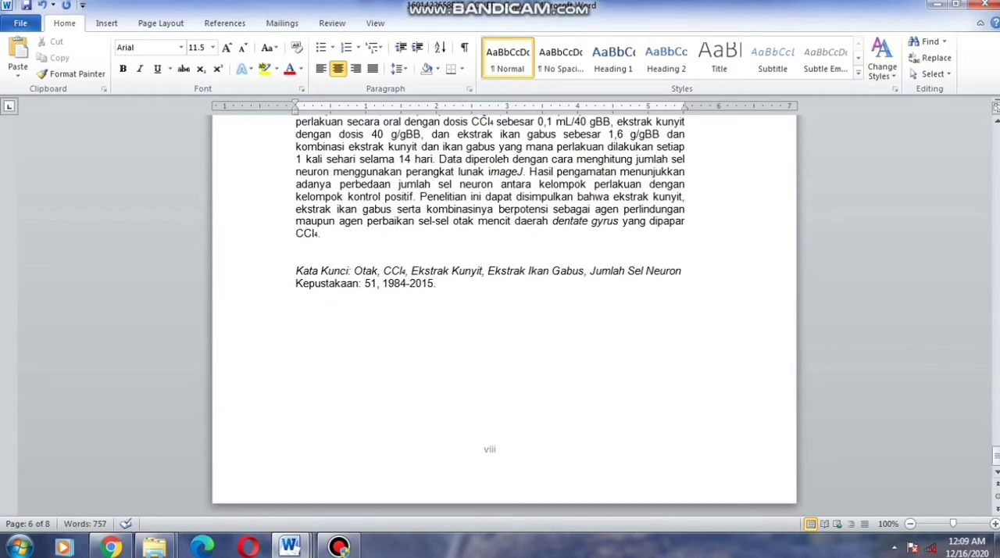
pyautogui.scroll(20, 504, 312)
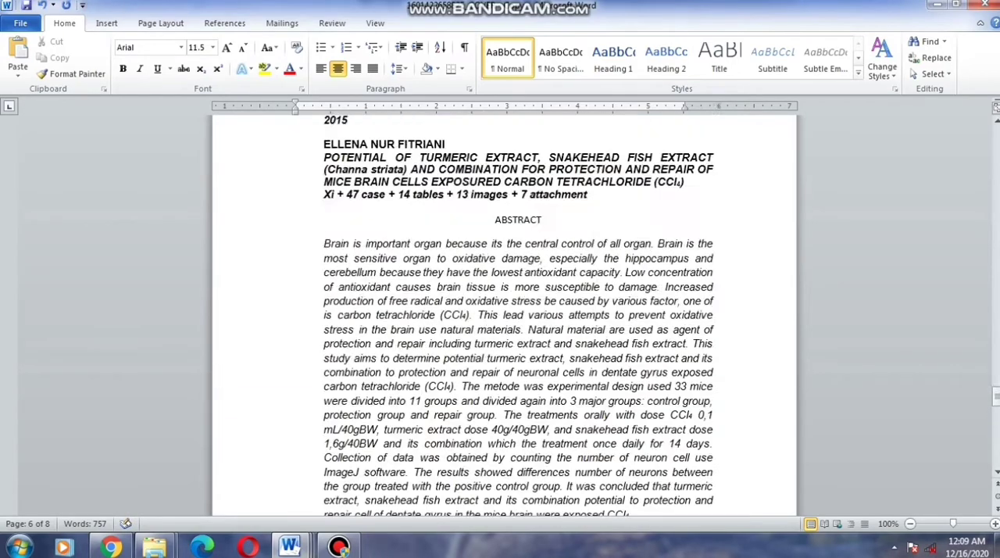
pyautogui.scroll(-8, 504, 312)
pyautogui.scroll(-15, 504, 312)
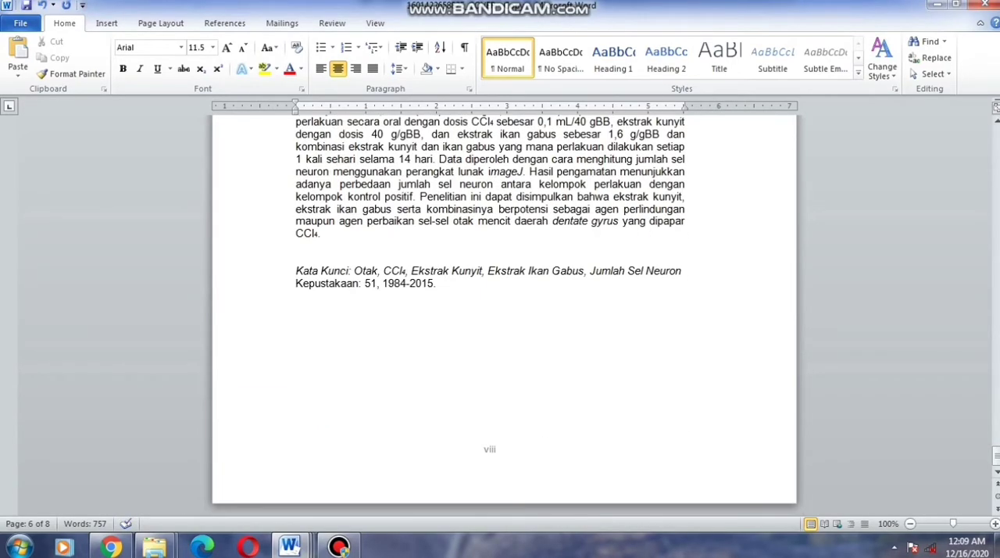
pyautogui.click(111, 546)
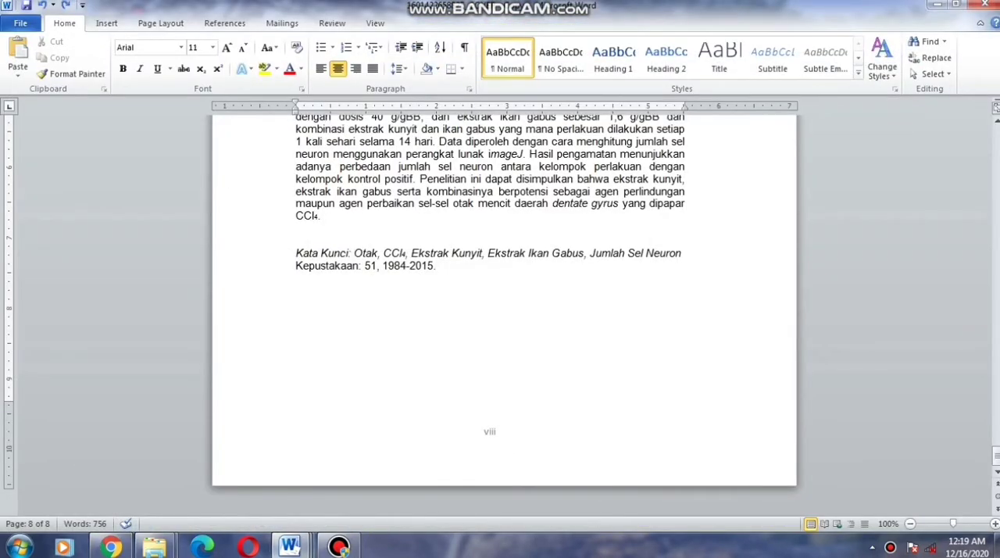
# Copy the entire BAB I Pendahuluan document and paste it after the last abstract in the combined cover document
pyautogui.moveTo(289, 547)
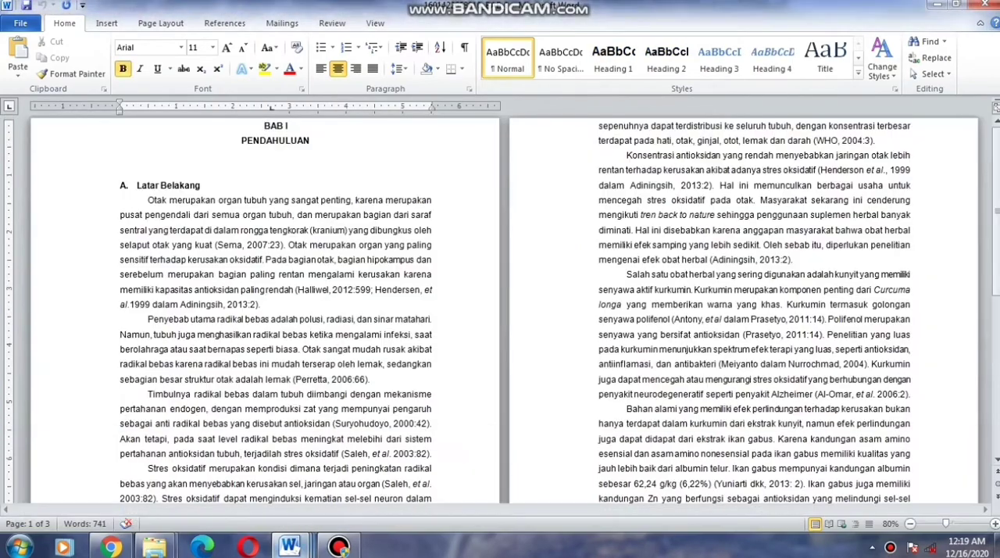
pyautogui.click(928, 486)
pyautogui.scroll(-14, 500, 314)
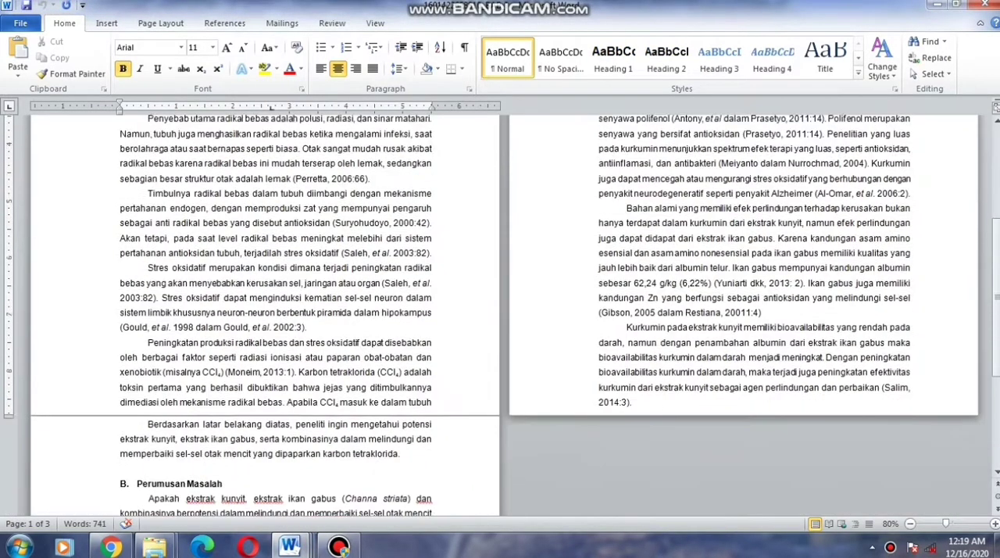
pyautogui.click(264, 426)
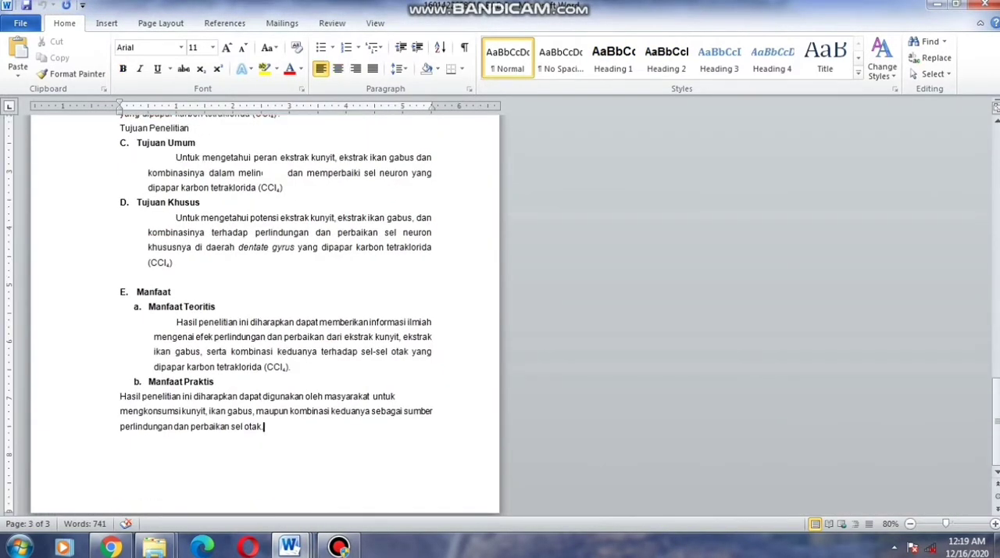
pyautogui.hotkey('ctrl', 'a')
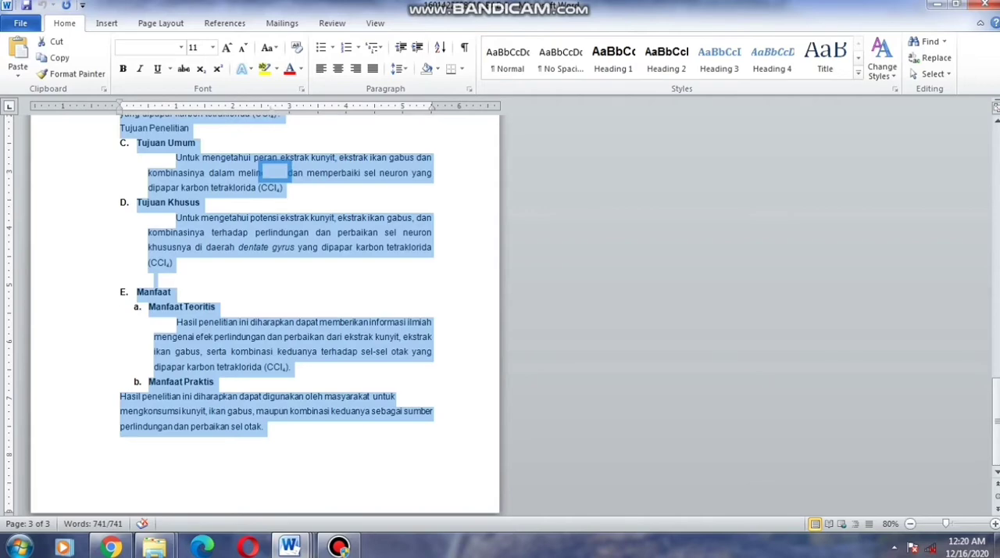
pyautogui.click(289, 545)
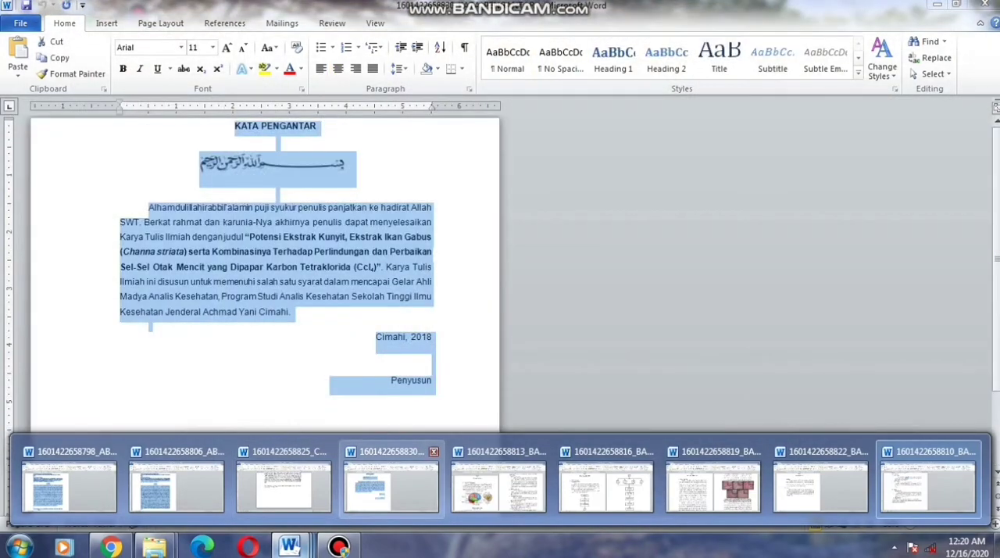
pyautogui.click(283, 485)
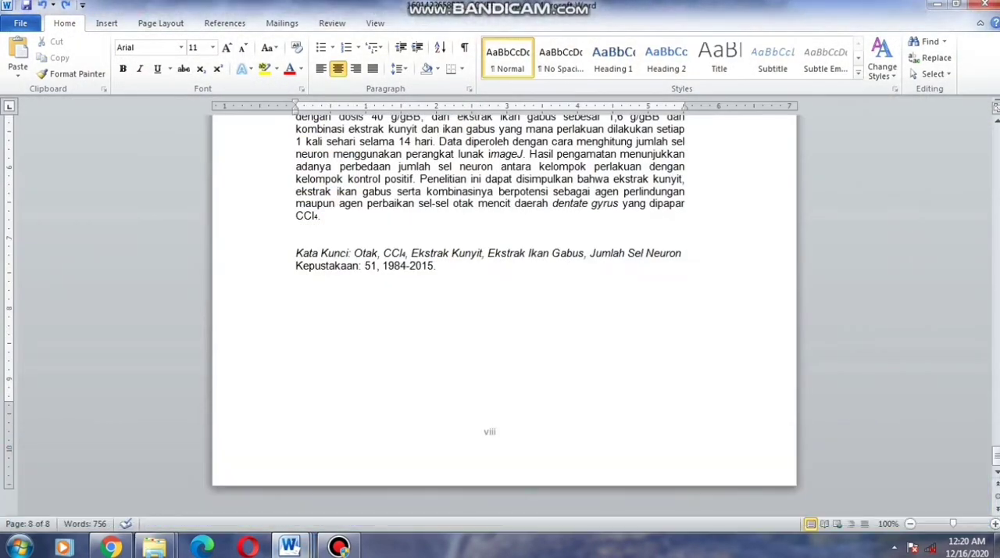
pyautogui.hotkey('ctrl', 'v')
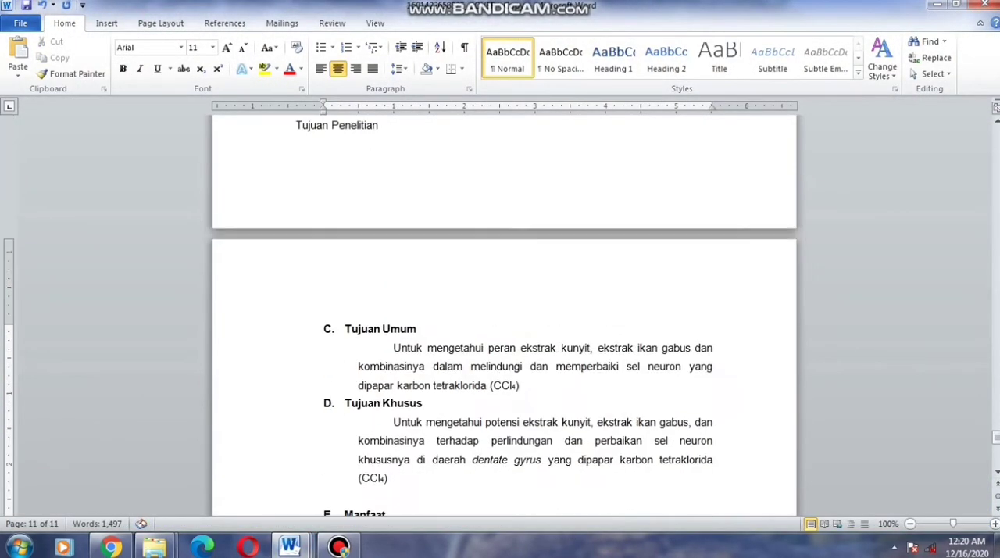
# Insert a Next Page section break directly before the BAB I heading so the chapter starts a new section
pyautogui.scroll(15, 504, 313)
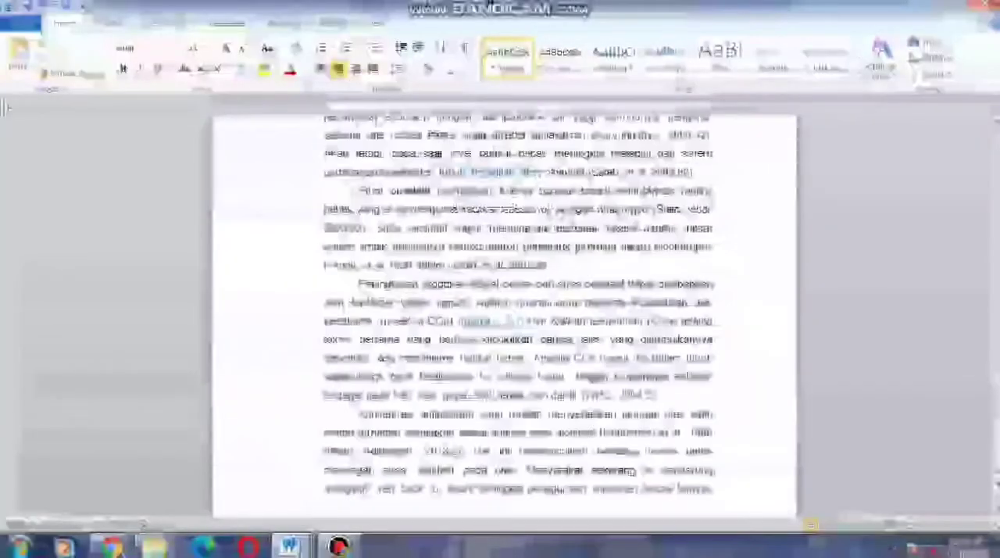
pyautogui.scroll(10, 504, 313)
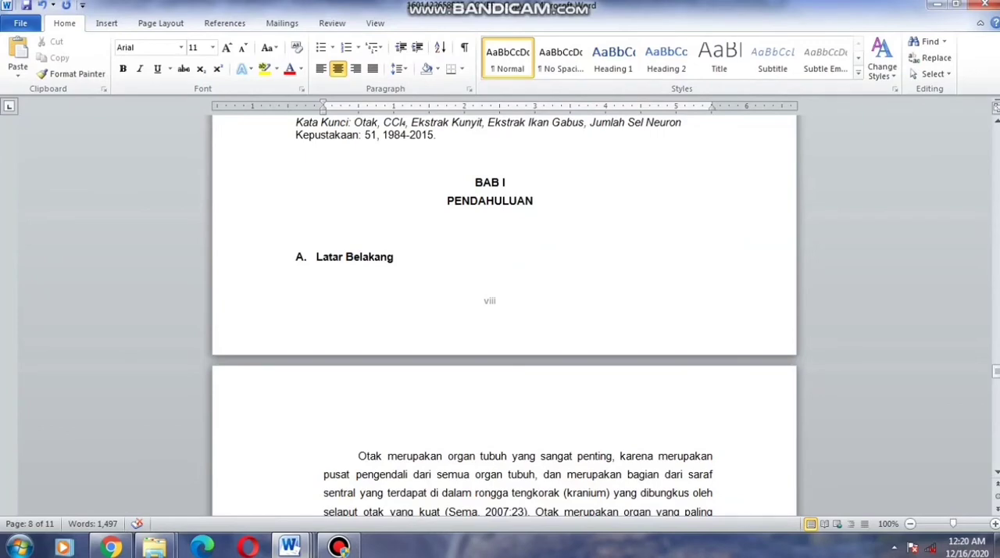
pyautogui.click(476, 183)
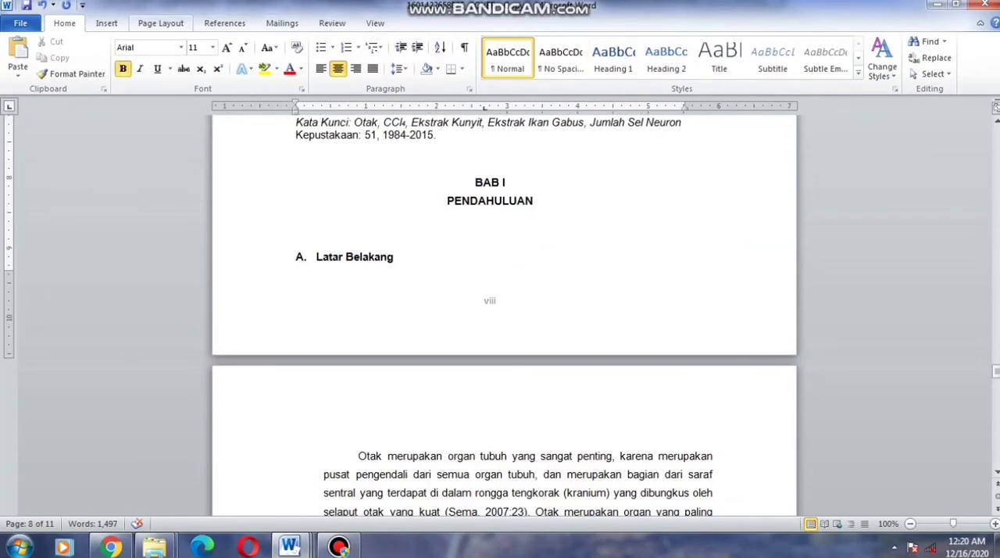
pyautogui.click(160, 23)
pyautogui.click(267, 41)
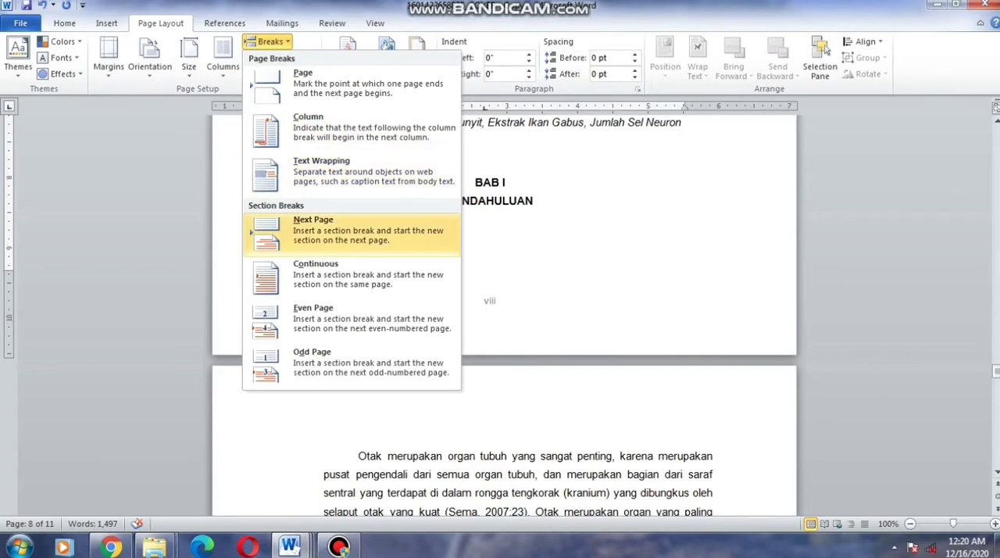
pyautogui.click(352, 230)
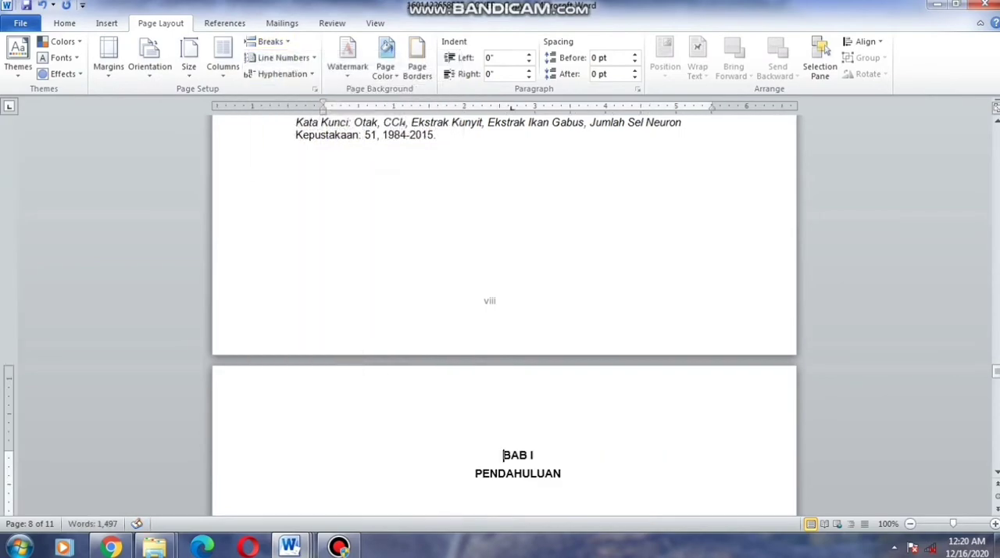
# Open the footer on the first page of BAB I for editing
pyautogui.scroll(-4, 504, 312)
pyautogui.scroll(-10, 504, 312)
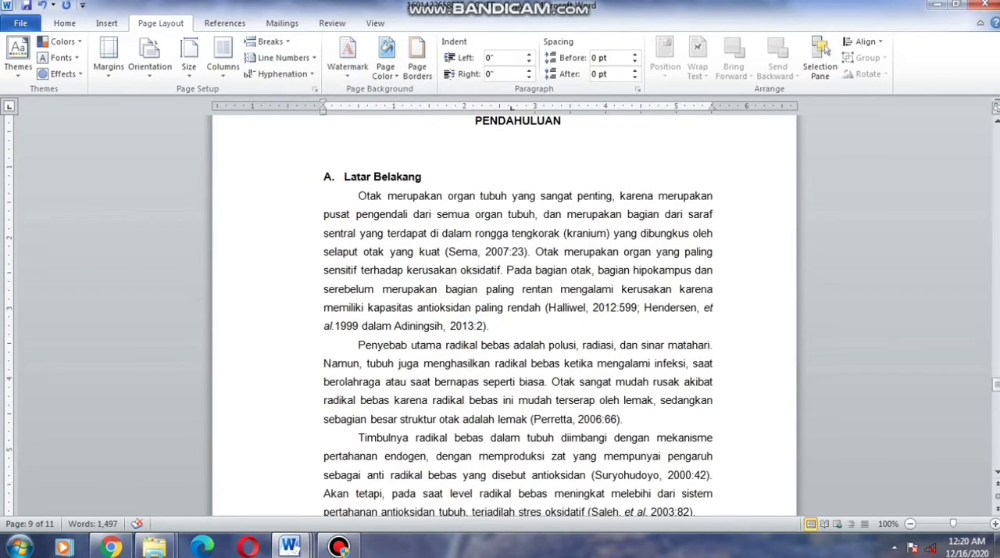
pyautogui.scroll(-5, 504, 312)
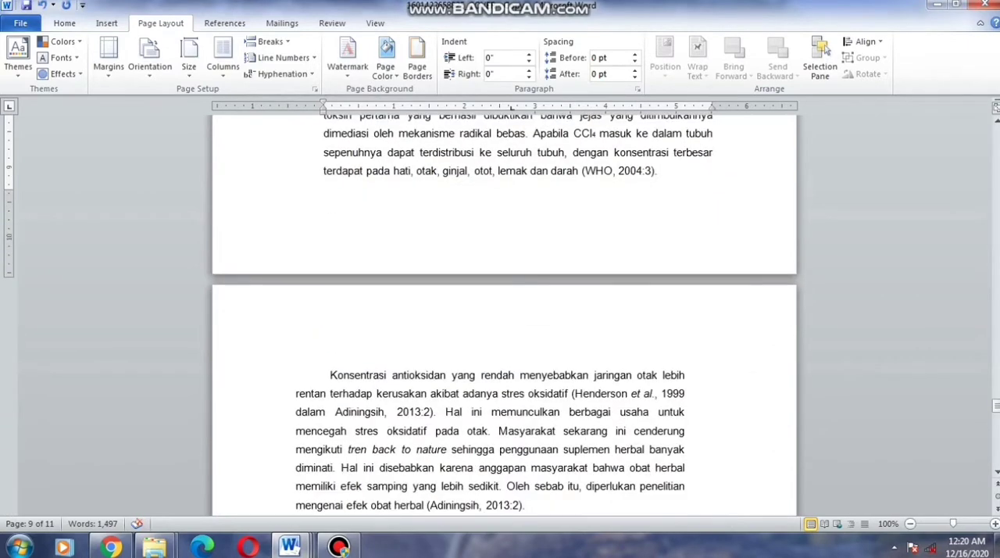
pyautogui.doubleClick(323, 232)
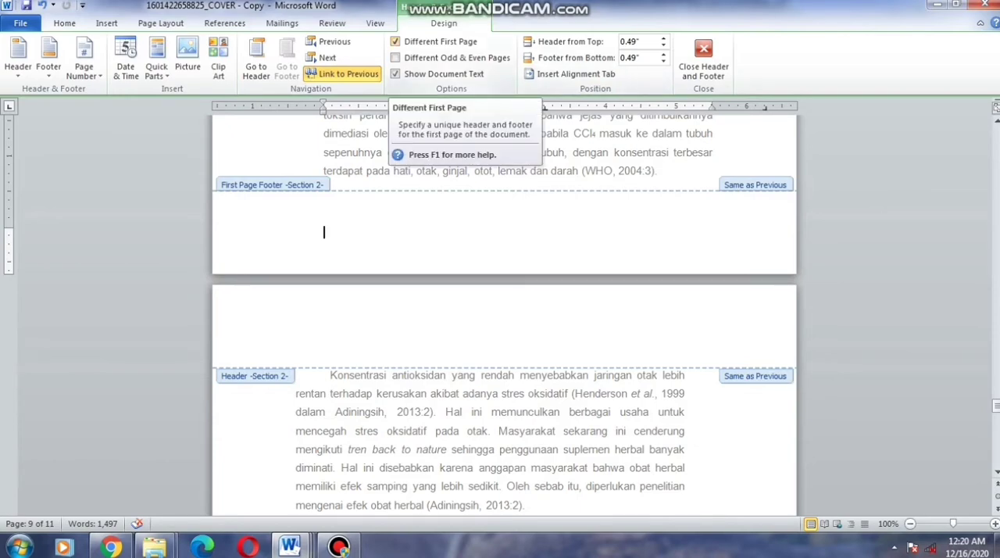
pyautogui.click(396, 41)
pyautogui.scroll(5, 504, 313)
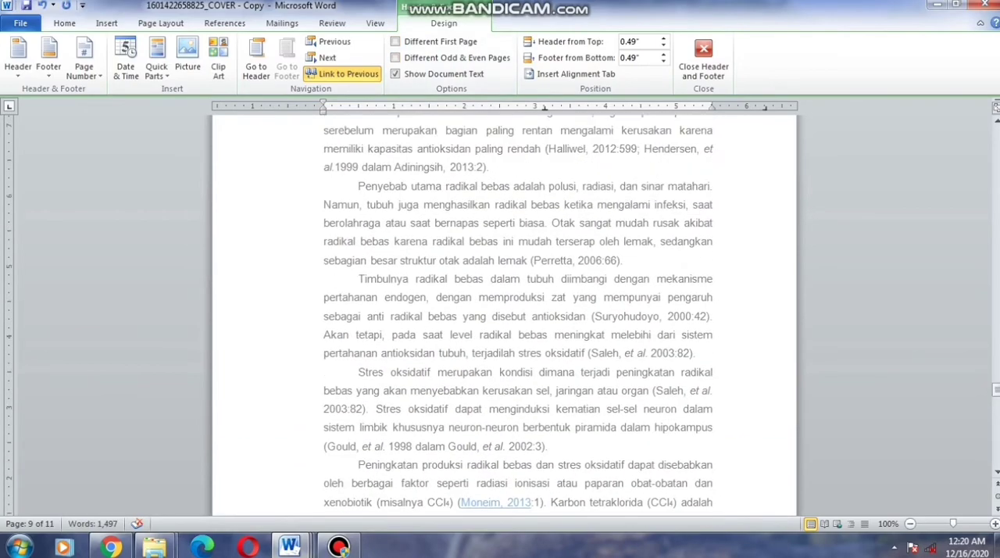
pyautogui.scroll(6, 504, 312)
pyautogui.click(324, 249)
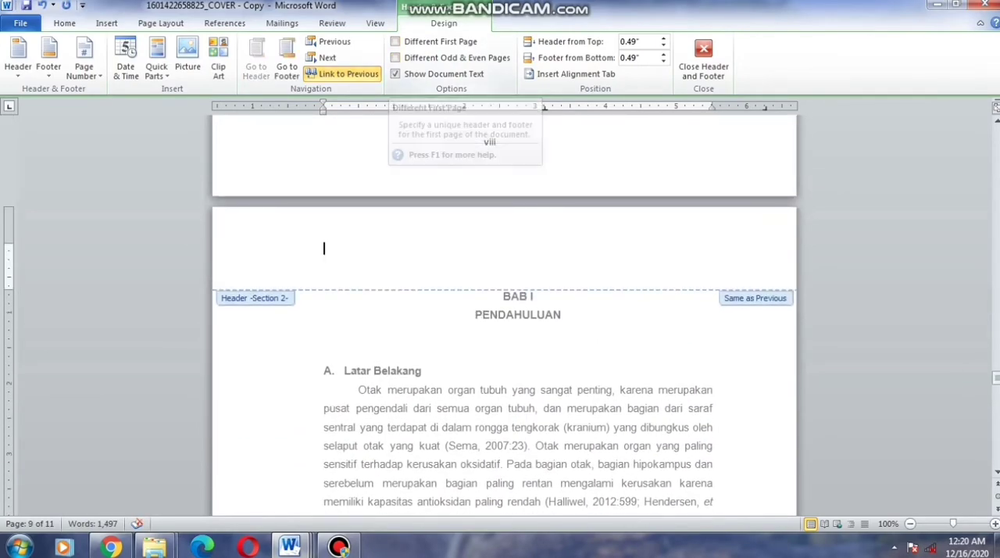
pyautogui.click(396, 42)
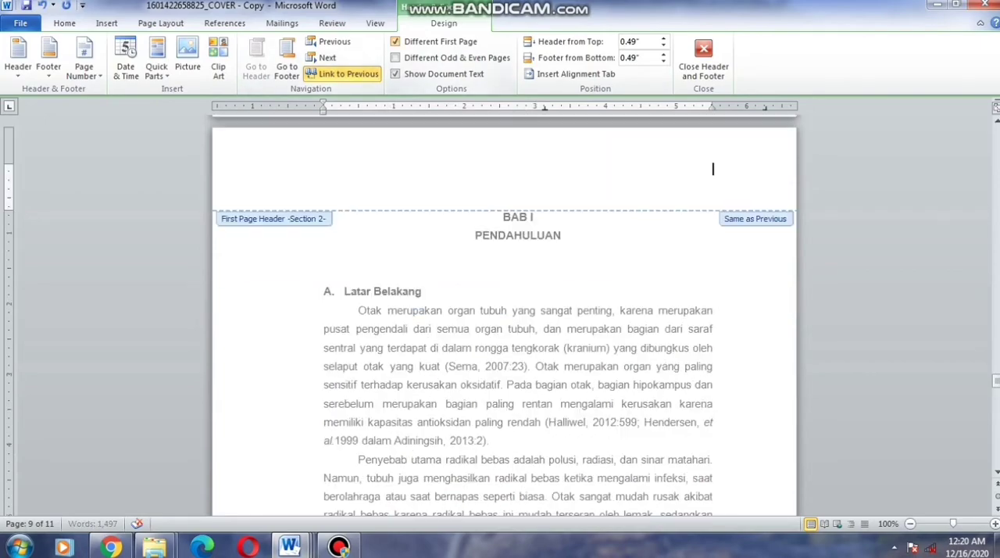
# Check the headers, footers and page numbers from the last abstract page through the BAB I pages
pyautogui.scroll(3, 504, 313)
pyautogui.scroll(5, 504, 312)
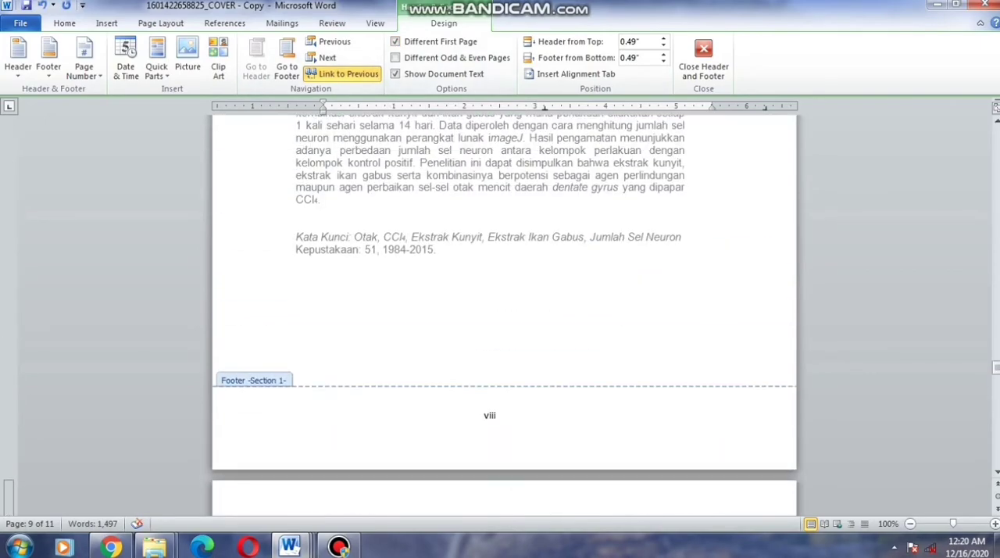
pyautogui.scroll(-15, 504, 312)
pyautogui.scroll(-15, 490, 289)
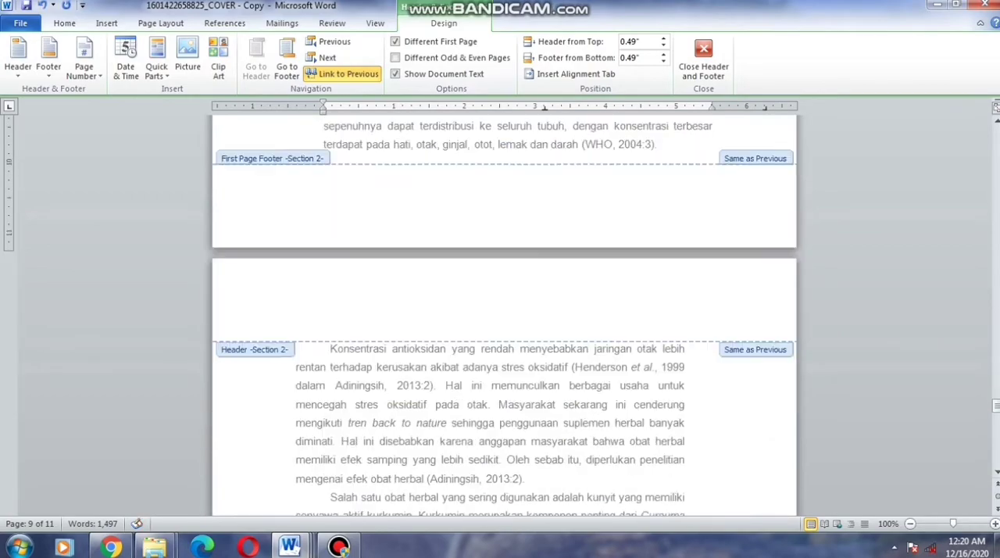
pyautogui.scroll(-2, 504, 312)
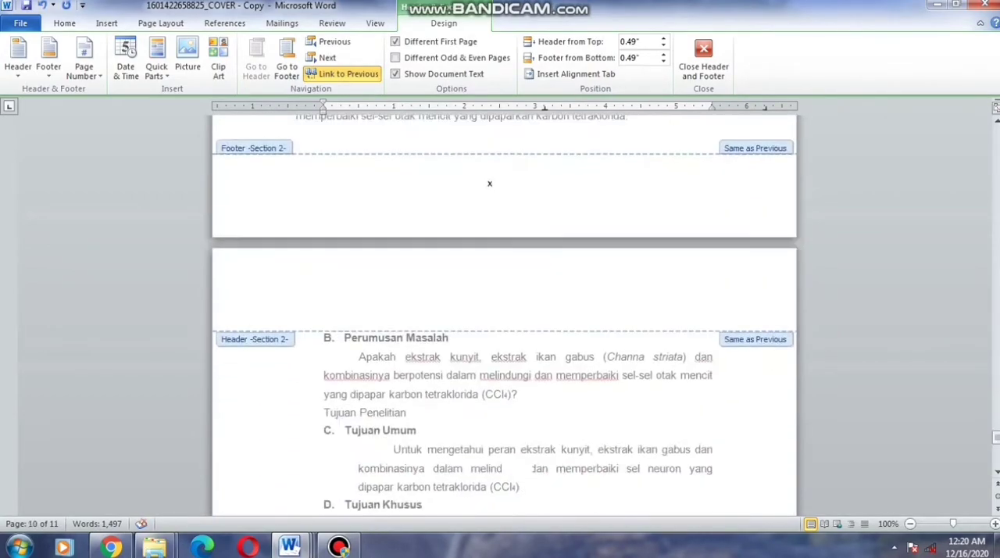
pyautogui.scroll(12, 504, 313)
pyautogui.scroll(12, 504, 313)
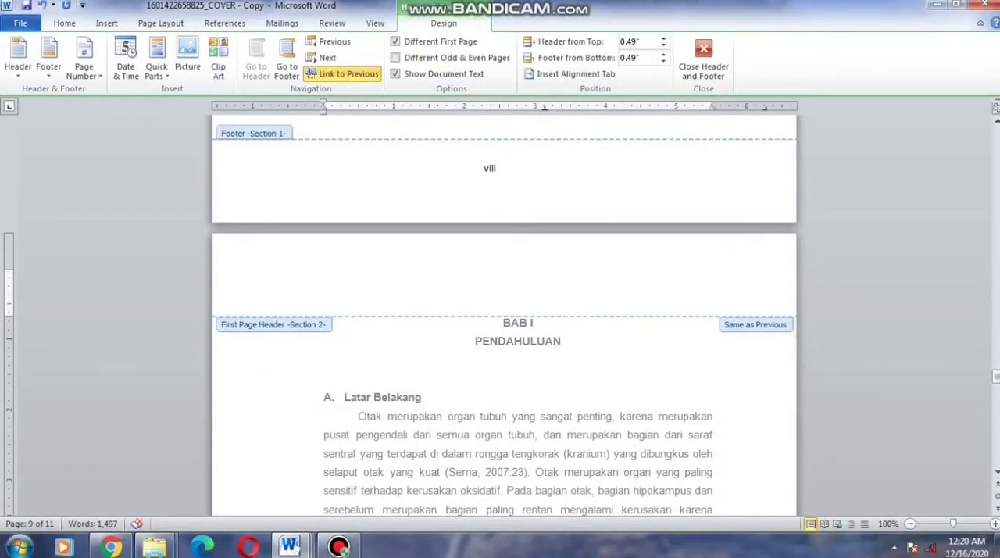
pyautogui.scroll(-15, 504, 312)
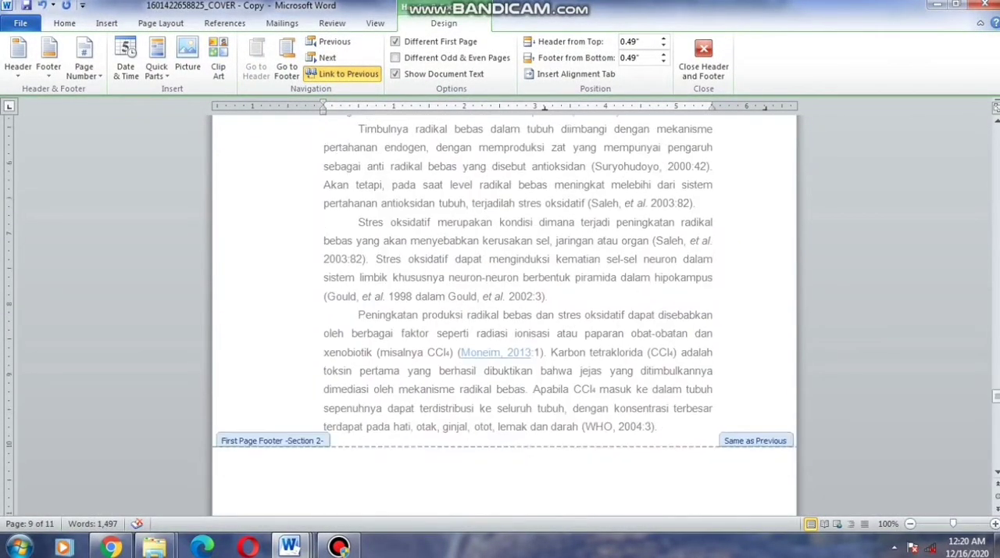
# Insert a centred Plain Number 2 page number at the bottom of the first BAB I page
pyautogui.click(324, 276)
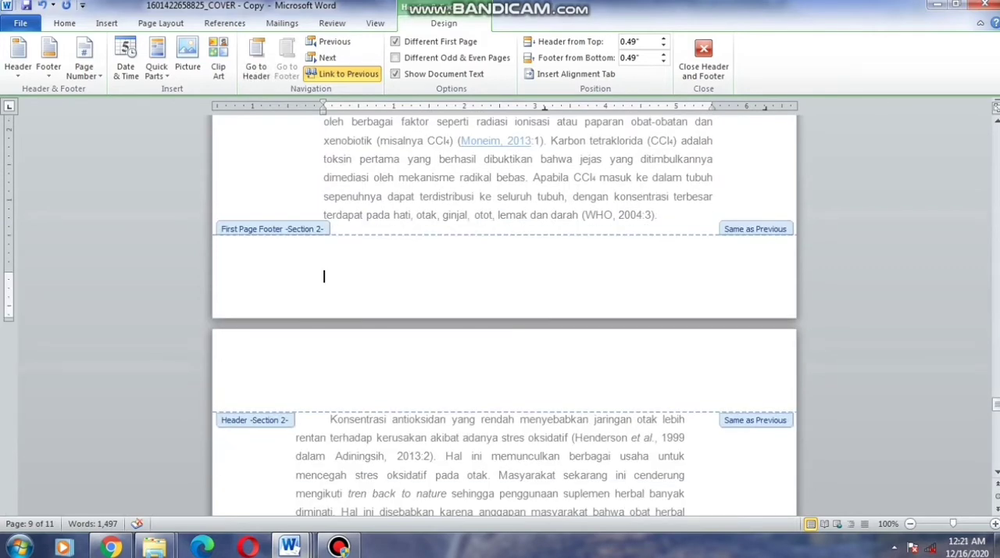
pyautogui.click(84, 69)
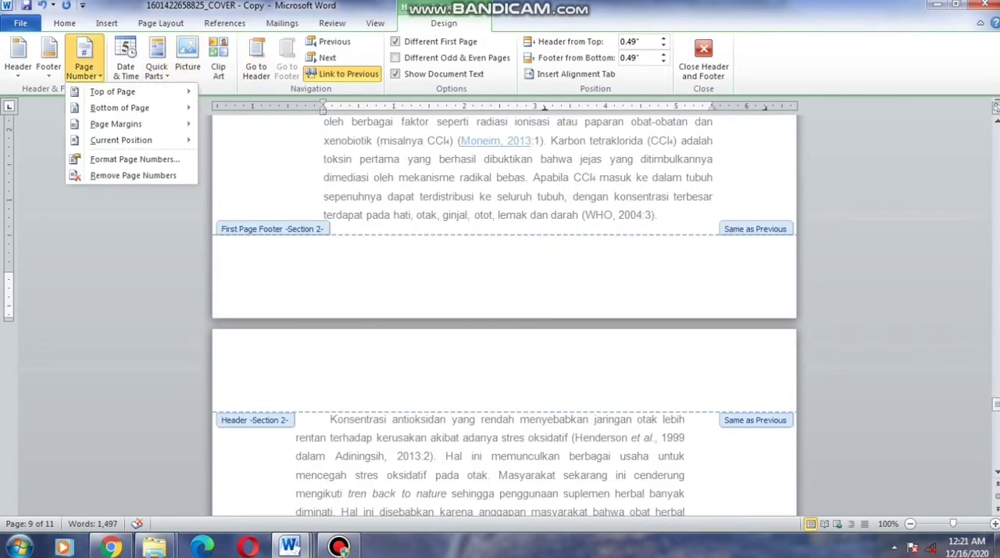
pyautogui.moveTo(119, 108)
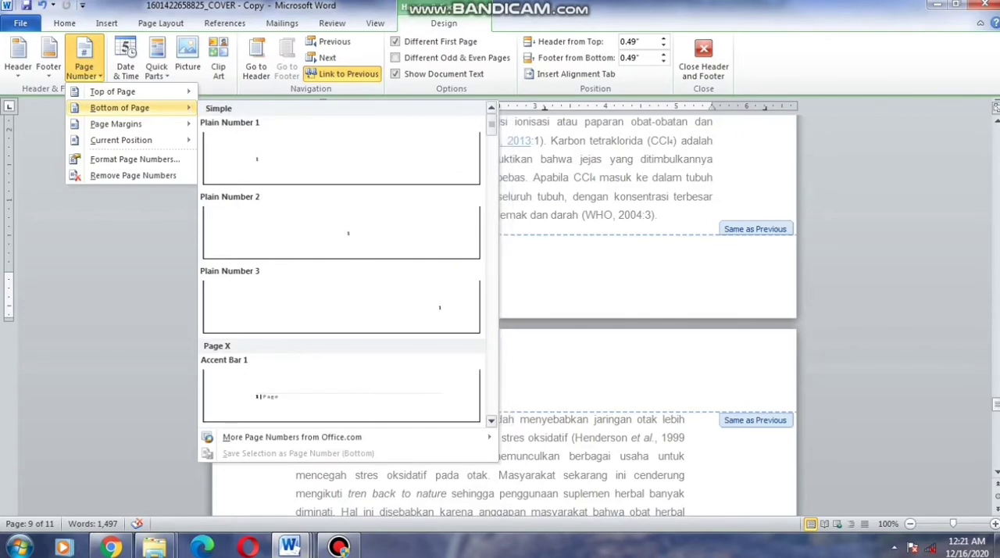
pyautogui.click(343, 235)
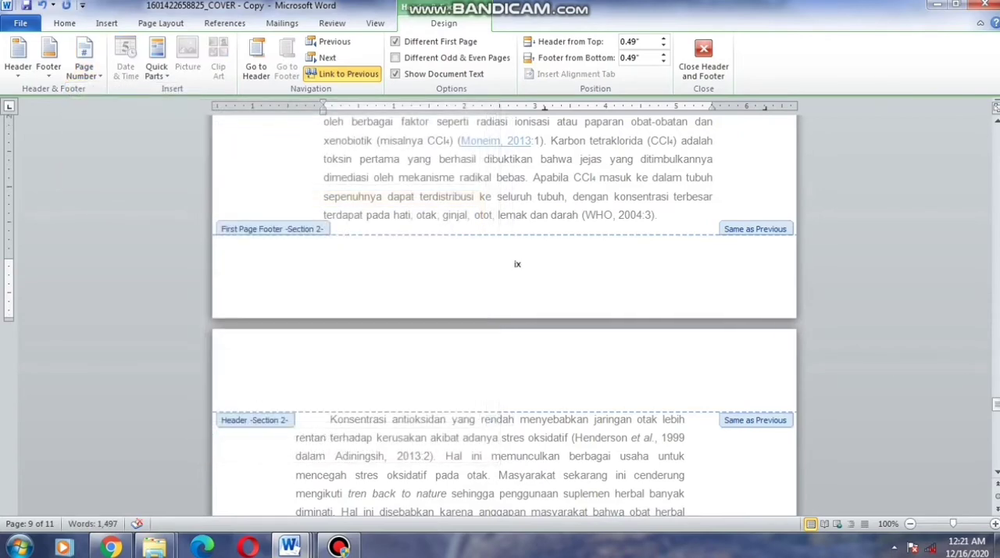
# Format the BAB I section's page numbers as Arabic numerals (1, 2, 3) starting at 1
pyautogui.click(83, 69)
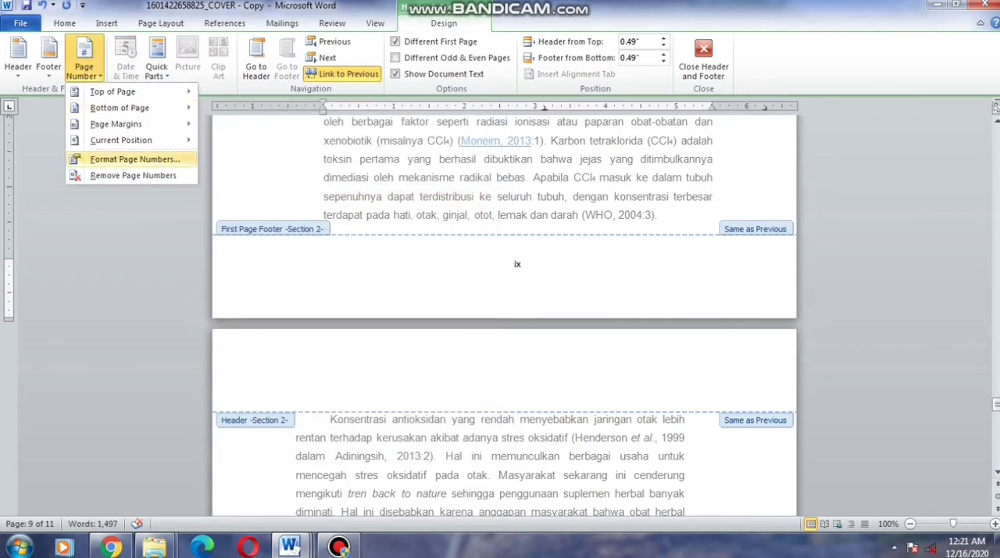
pyautogui.click(134, 158)
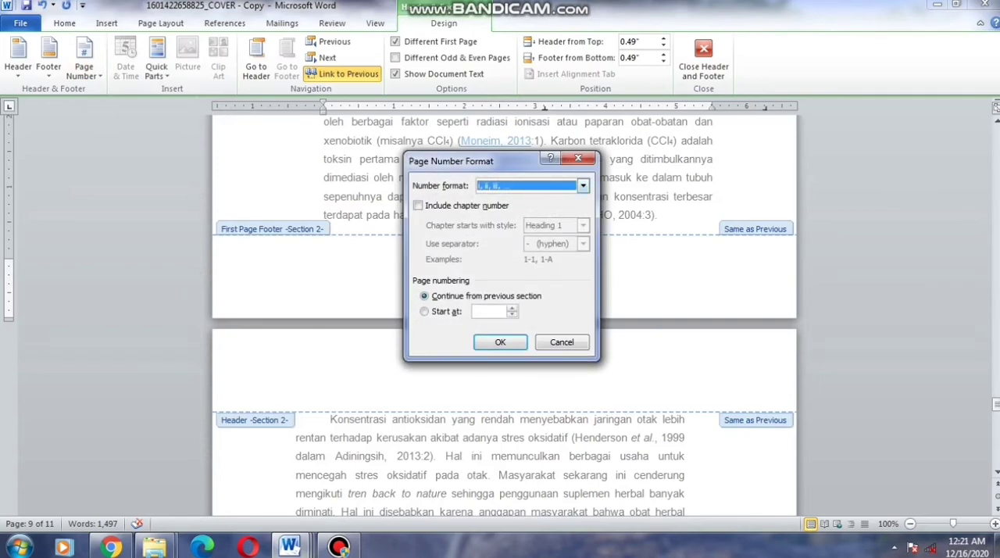
pyautogui.click(583, 186)
pyautogui.click(525, 199)
pyautogui.click(425, 311)
pyautogui.click(500, 342)
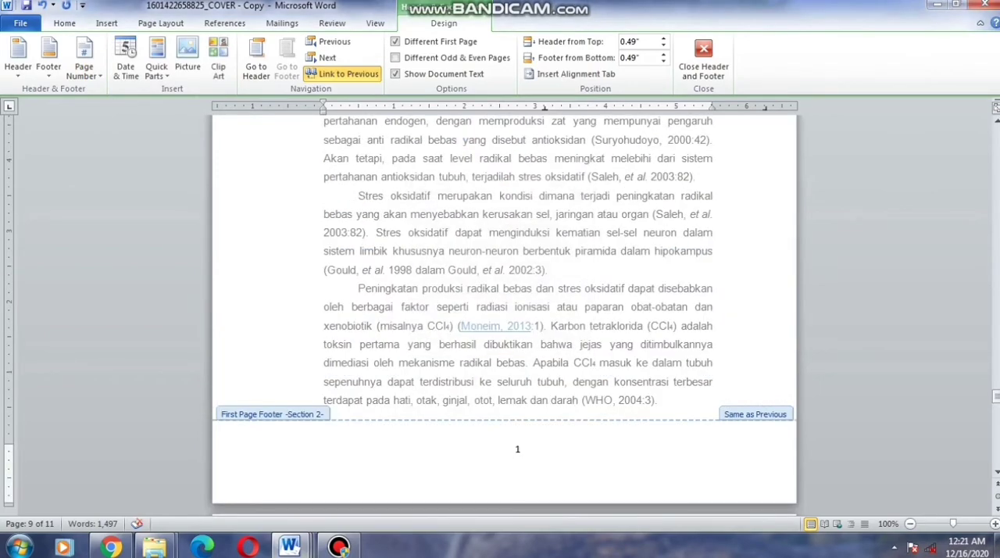
# Unlink the first-page footer of the BAB I section from the previous section
pyautogui.scroll(15, 504, 312)
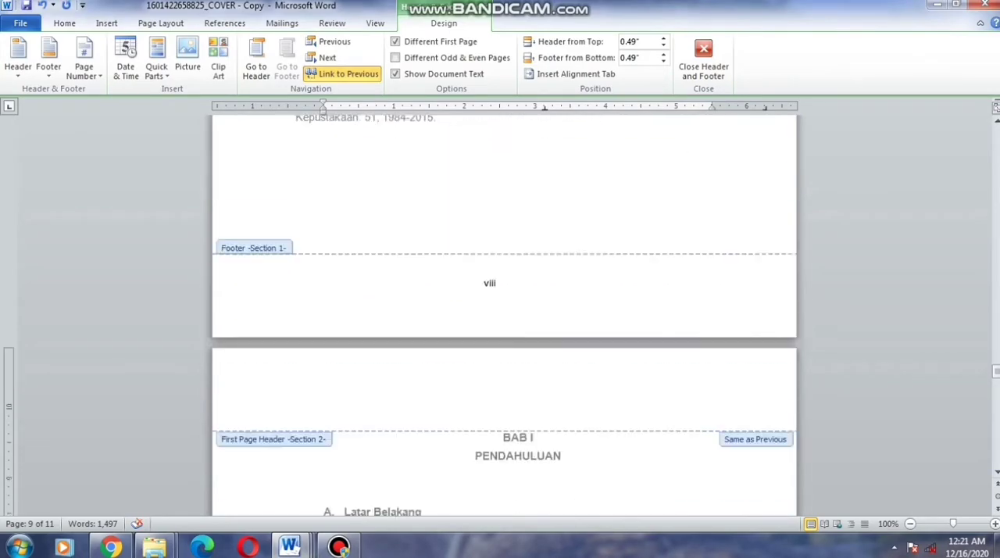
pyautogui.scroll(-15, 516, 343)
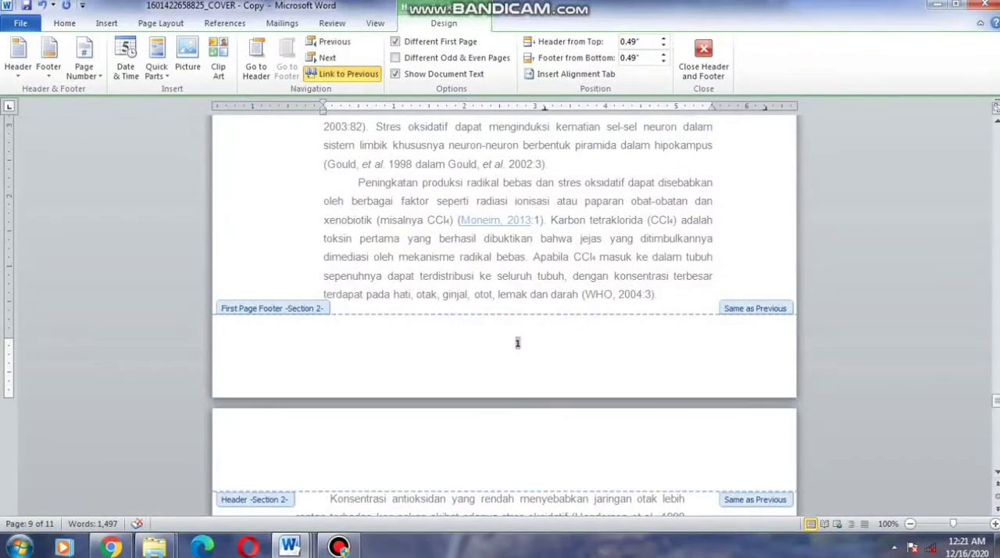
pyautogui.click(342, 74)
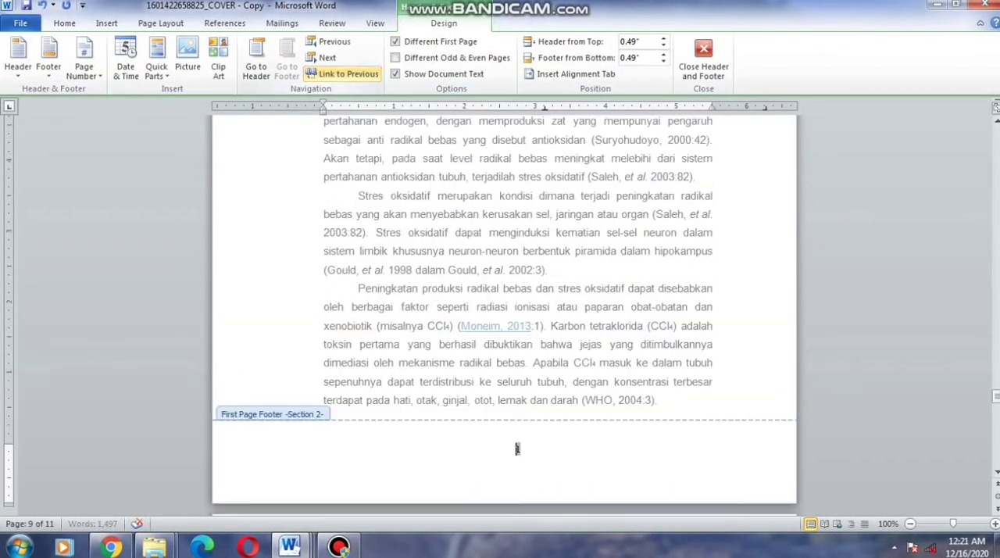
pyautogui.scroll(-15, 516, 448)
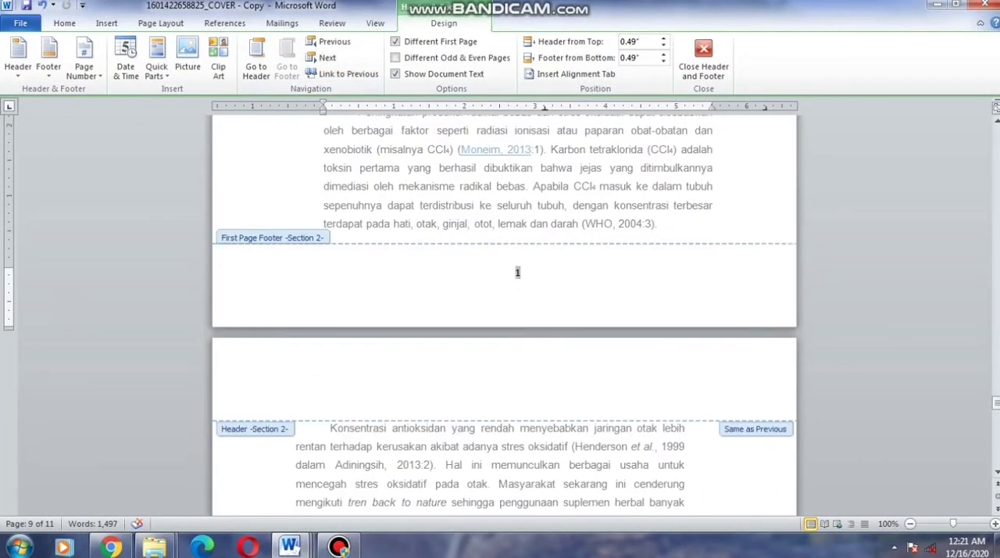
pyautogui.scroll(8, 504, 312)
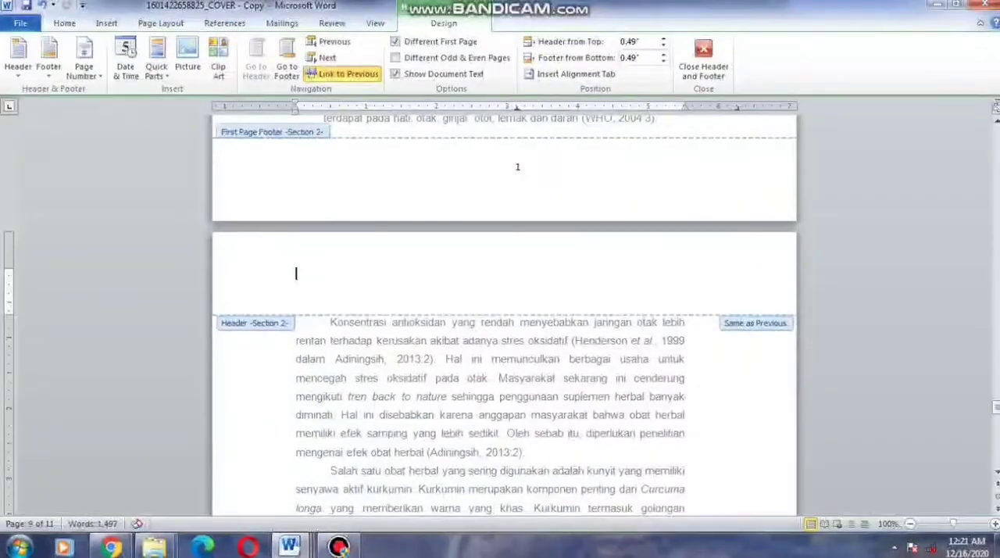
# Unlink the regular header and footer of the BAB I section from the previous section
pyautogui.click(342, 74)
pyautogui.scroll(-10, 504, 313)
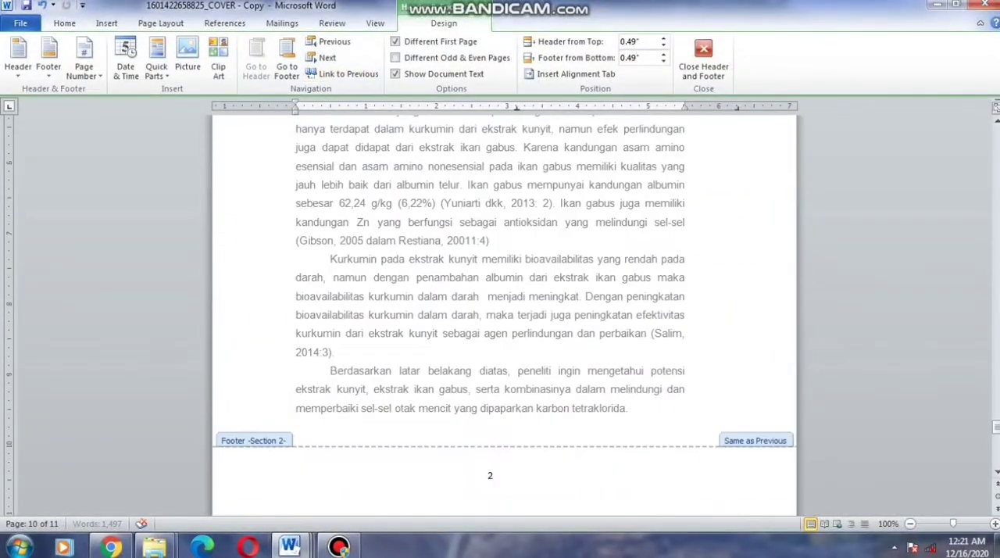
pyautogui.click(489, 334)
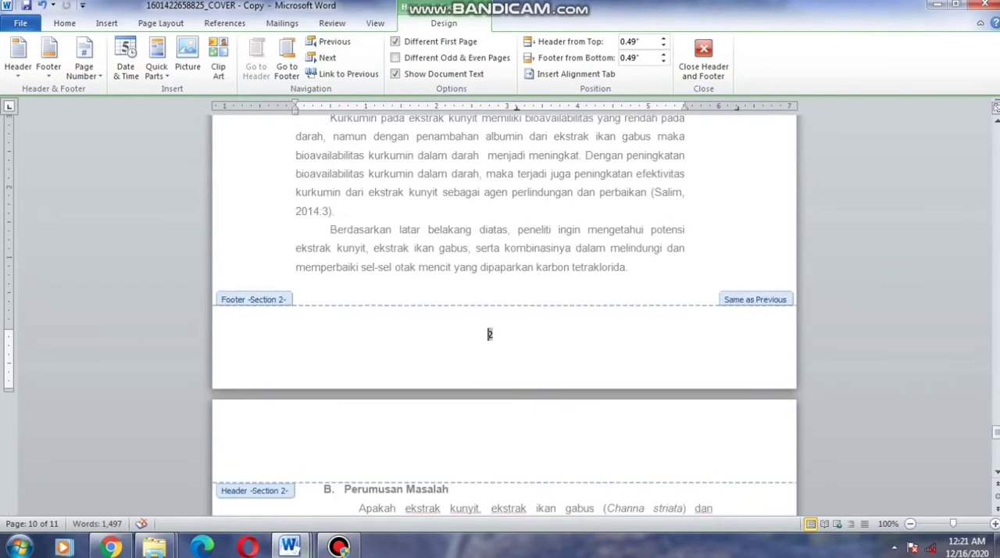
pyautogui.click(342, 73)
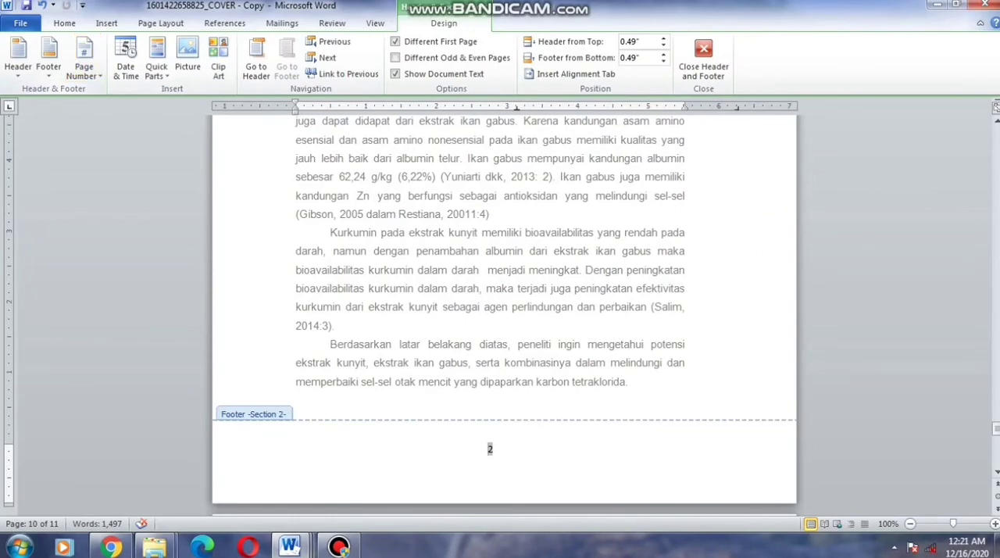
# Insert a right-aligned Plain Number 3 page number at the bottom of the second BAB I page
pyautogui.click(84, 61)
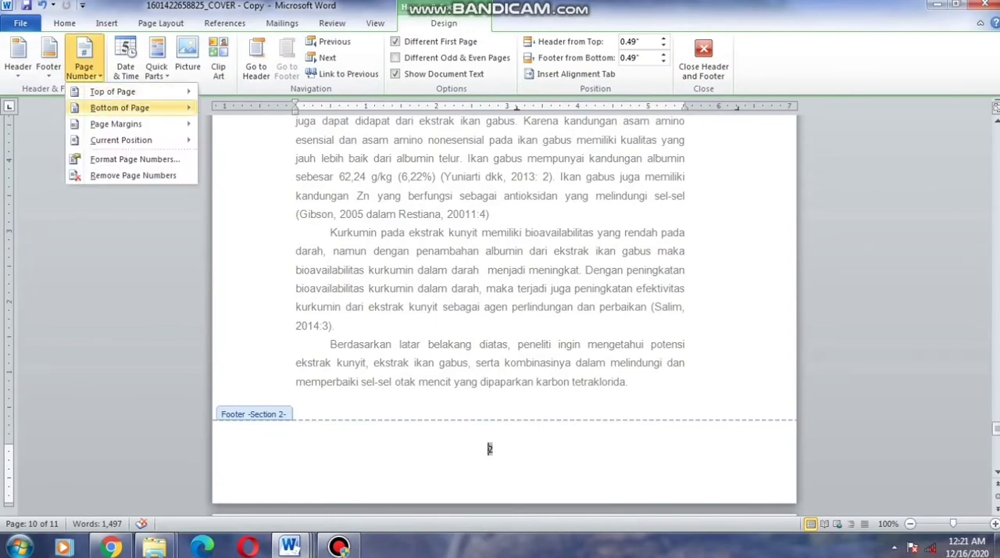
pyautogui.moveTo(119, 108)
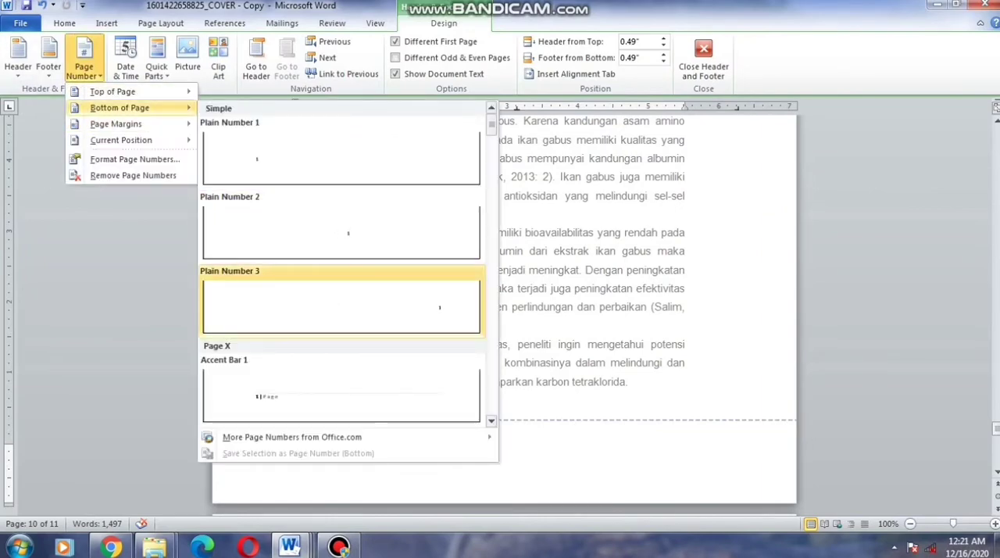
pyautogui.click(273, 283)
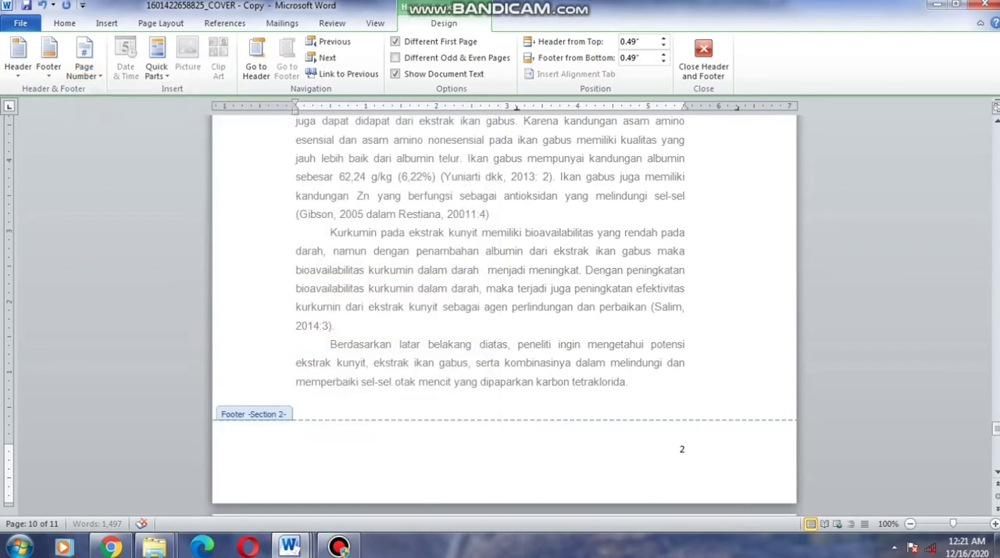
# Review the page numbering from the end of the front matter through the Perumusan Masalah page of BAB I
pyautogui.scroll(9, 504, 312)
pyautogui.scroll(15, 505, 313)
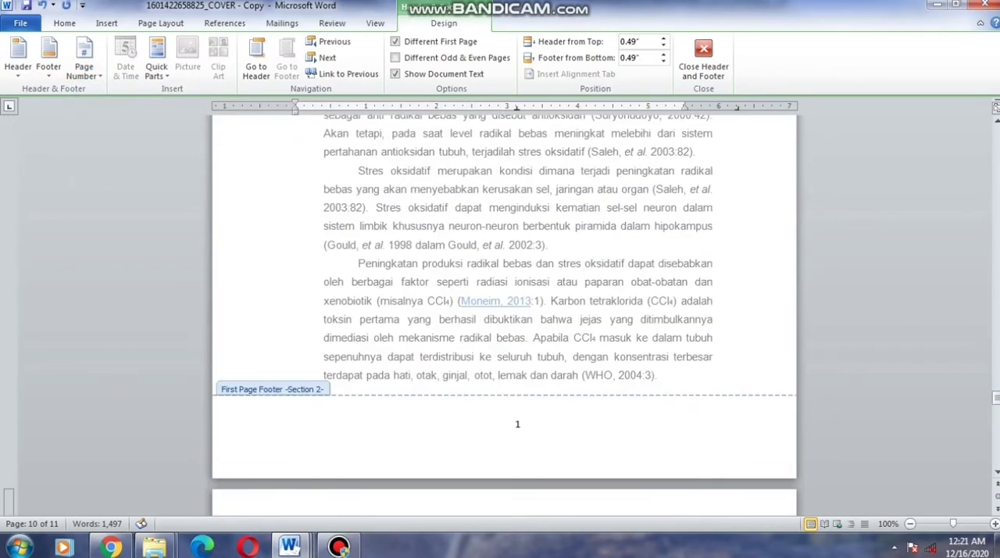
pyautogui.scroll(6, 504, 312)
pyautogui.scroll(-14, 505, 312)
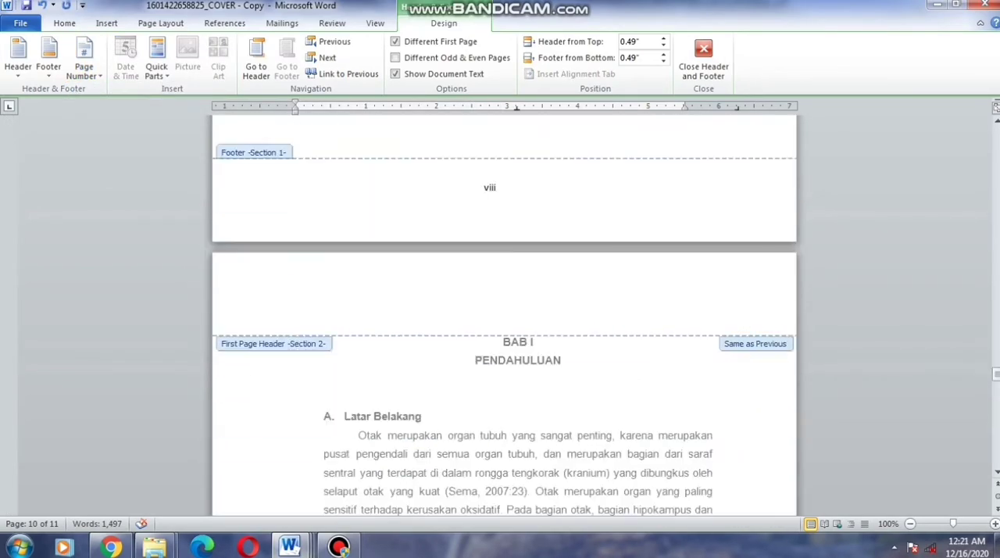
pyautogui.scroll(-18, 505, 313)
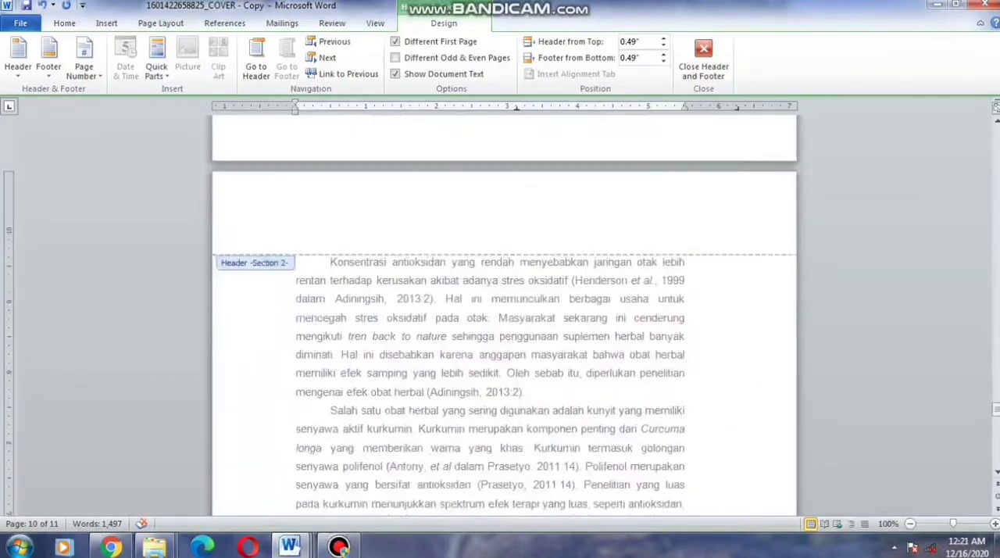
pyautogui.scroll(-15, 682, 272)
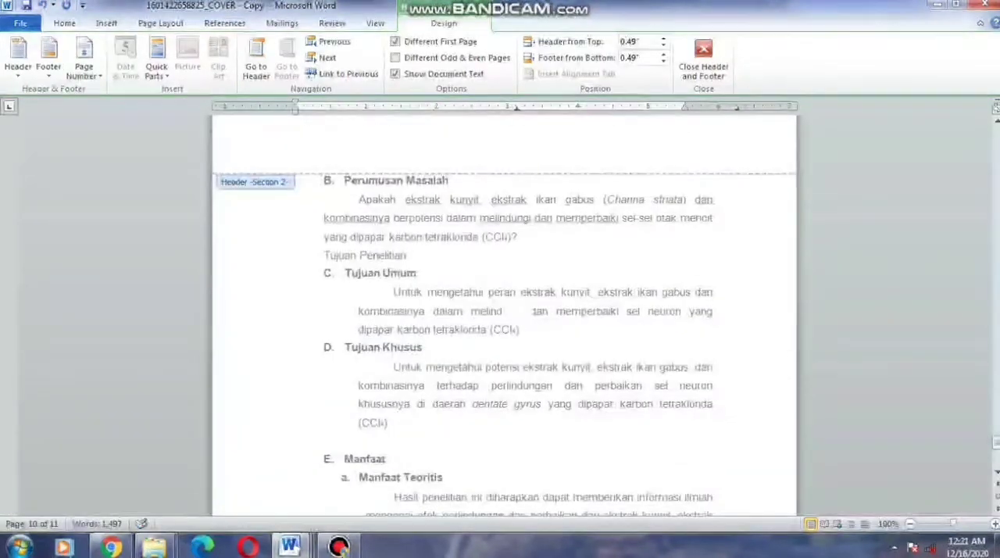
pyautogui.scroll(-4, 505, 312)
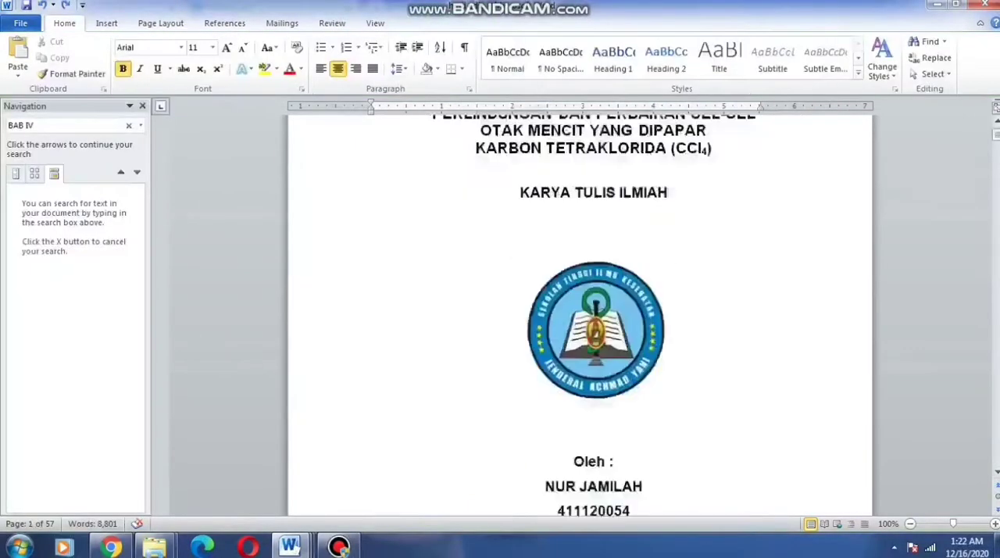
# Review the layout and page numbers of the whole combined paper, from the cover through the chapters to the Lampiran pages
pyautogui.scroll(-15, 580, 312)
pyautogui.scroll(6, 580, 312)
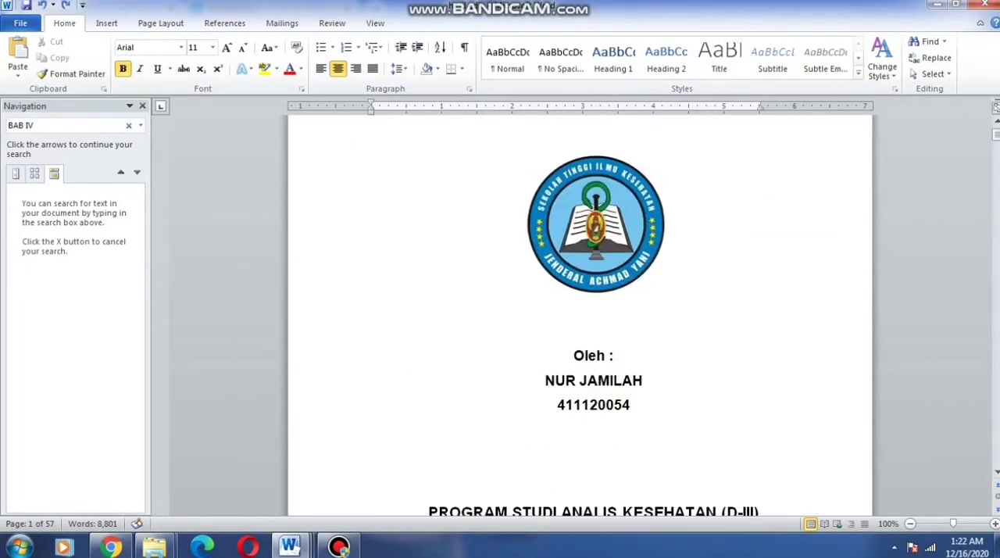
pyautogui.scroll(-15, 579, 313)
pyautogui.scroll(-15, 578, 258)
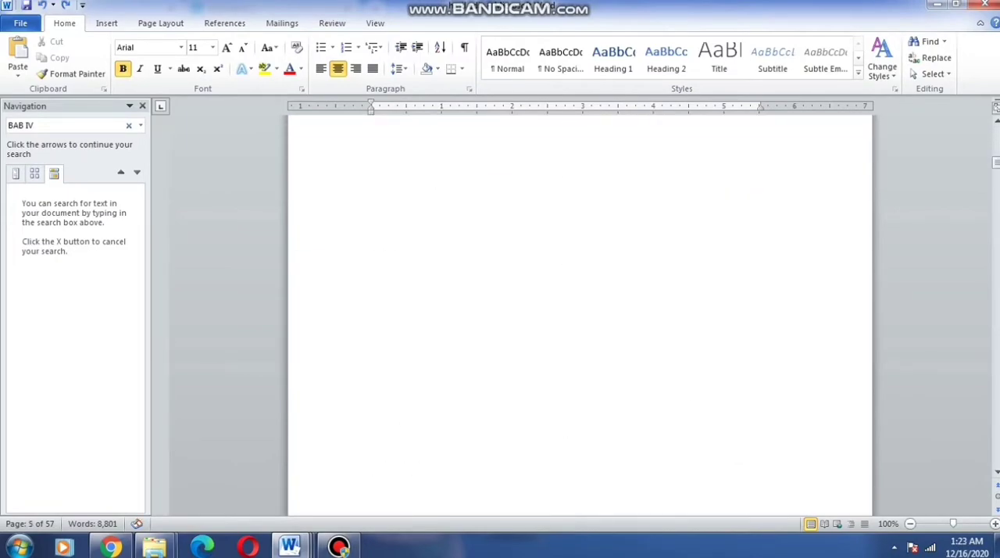
pyautogui.scroll(-20, 580, 313)
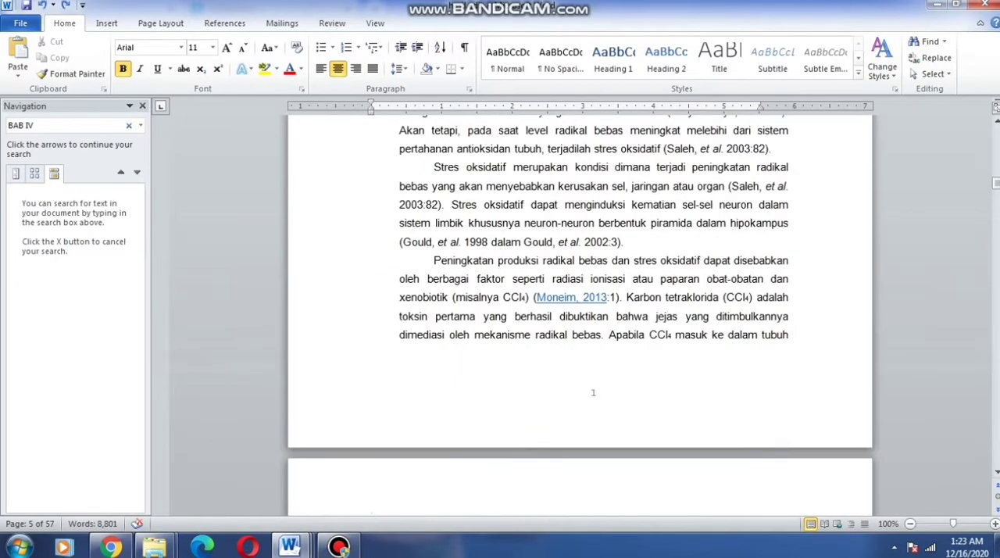
pyautogui.scroll(-20, 579, 313)
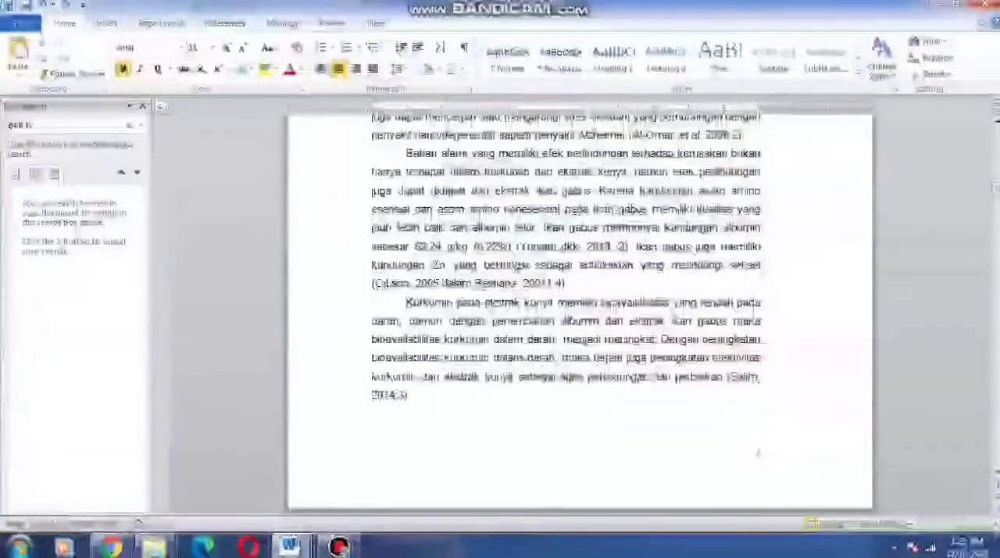
pyautogui.scroll(-10, 579, 312)
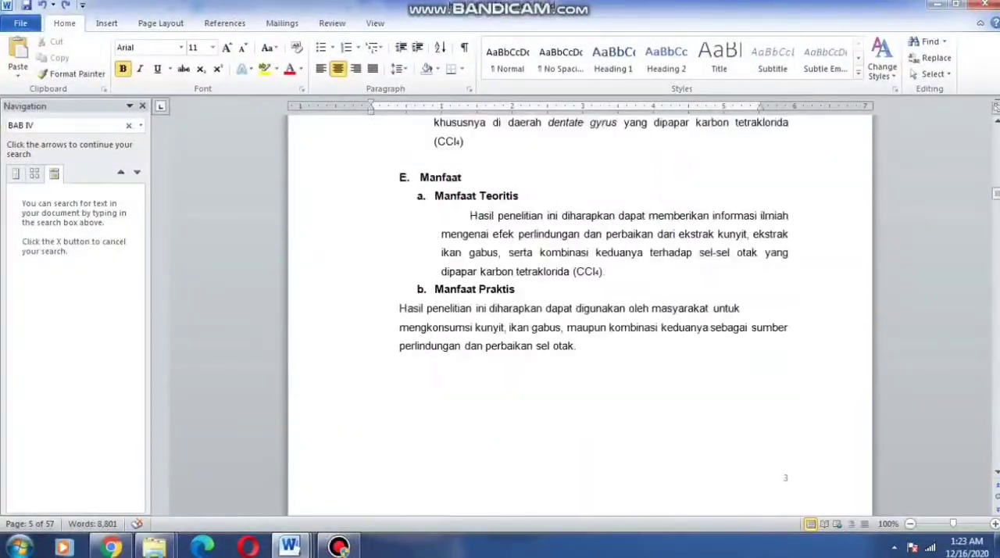
pyautogui.scroll(-20, 579, 313)
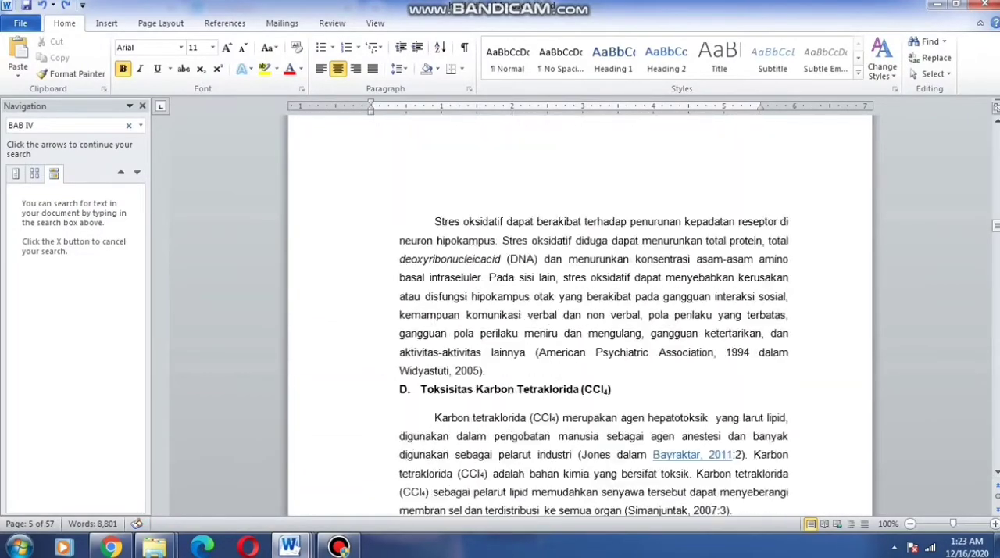
pyautogui.scroll(2, 579, 312)
pyautogui.scroll(-20, 580, 312)
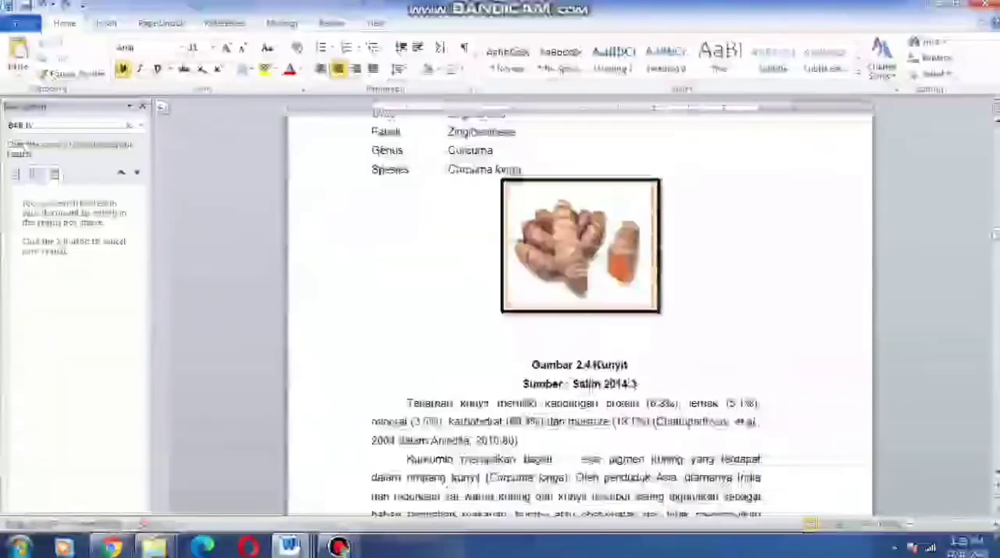
pyautogui.scroll(-20, 579, 312)
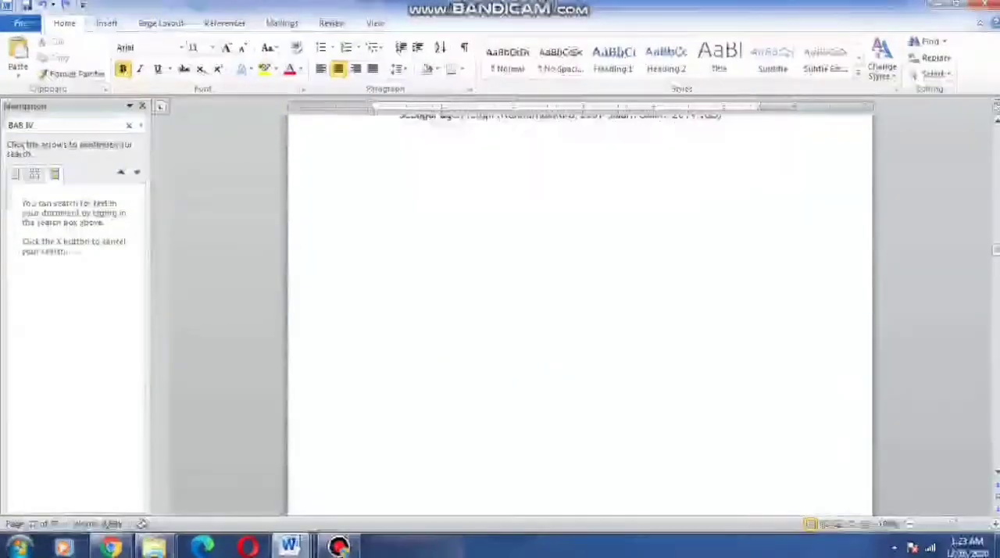
pyautogui.scroll(-5, 580, 312)
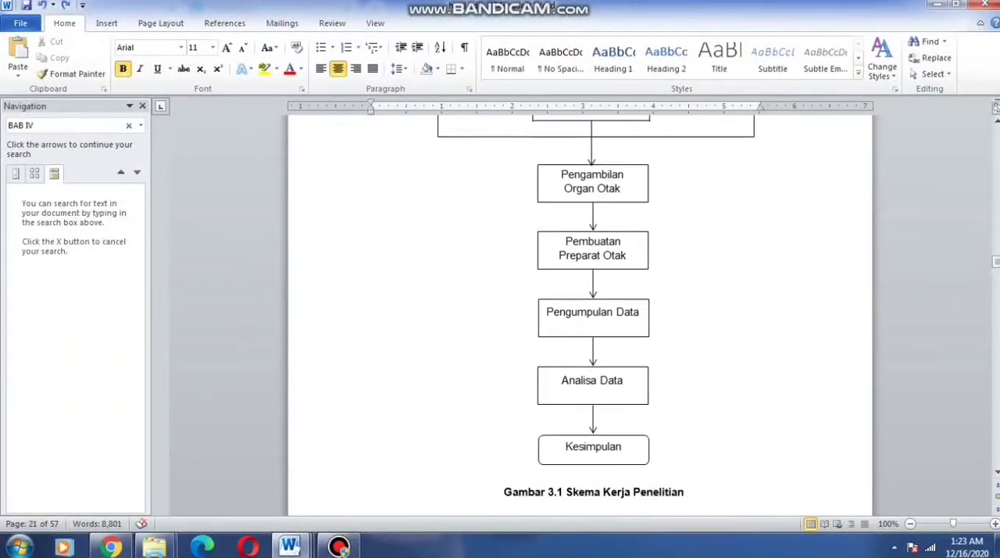
pyautogui.scroll(-8, 580, 312)
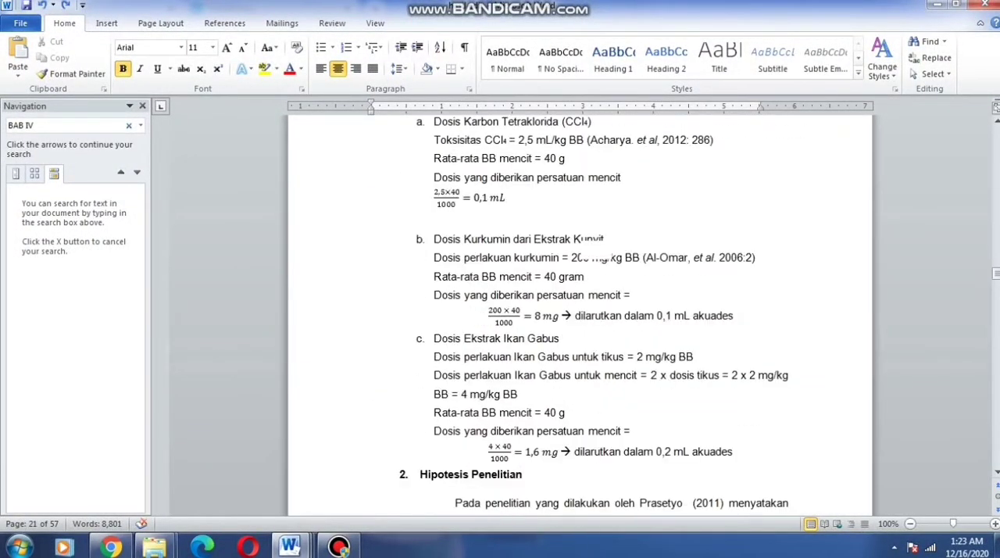
pyautogui.scroll(-20, 579, 312)
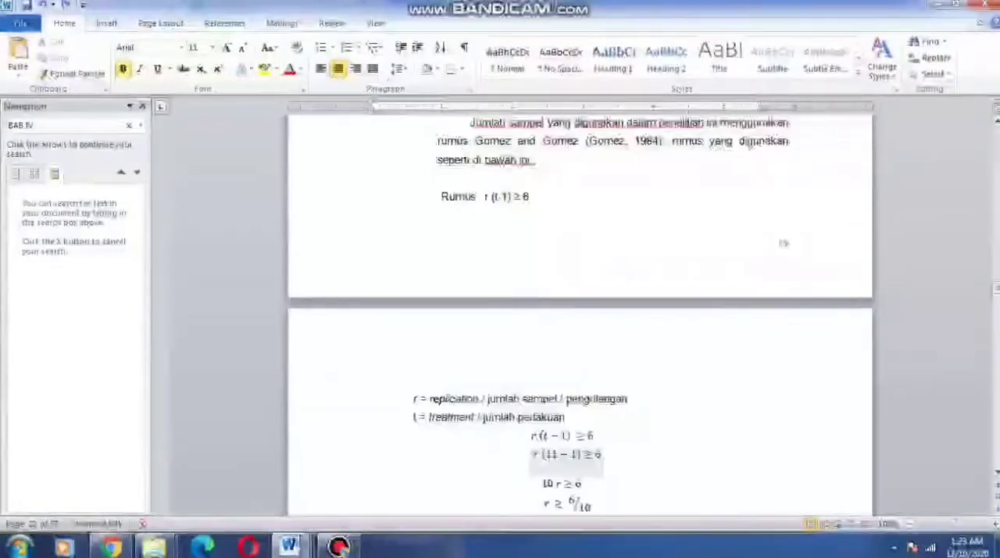
pyautogui.scroll(-15, 580, 313)
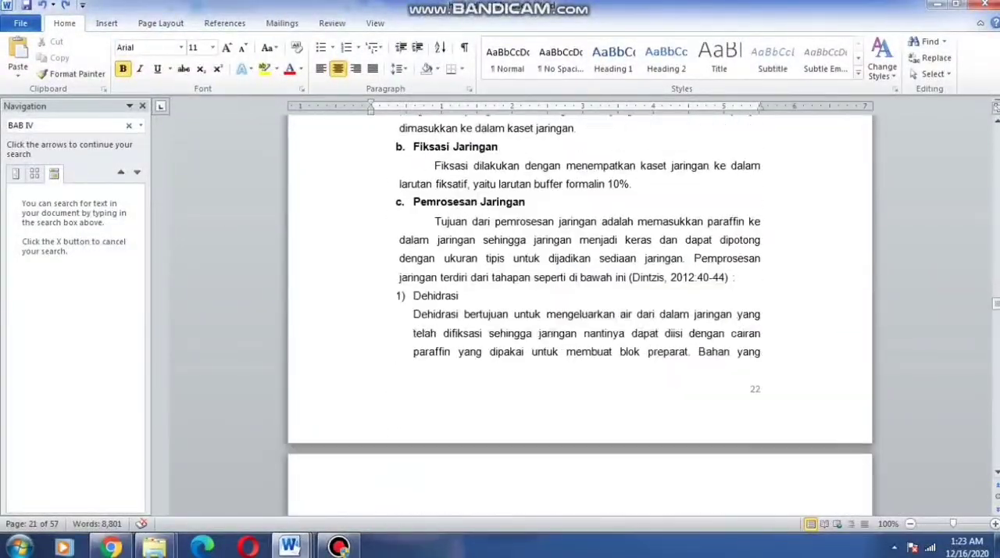
pyautogui.scroll(-8, 579, 313)
pyautogui.scroll(-8, 579, 312)
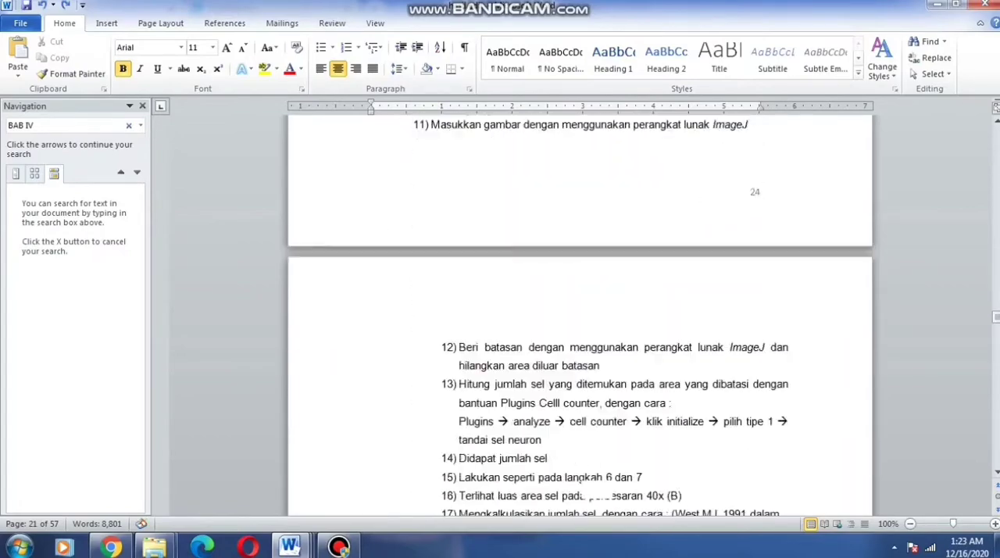
pyautogui.scroll(-8, 580, 312)
pyautogui.scroll(-20, 580, 312)
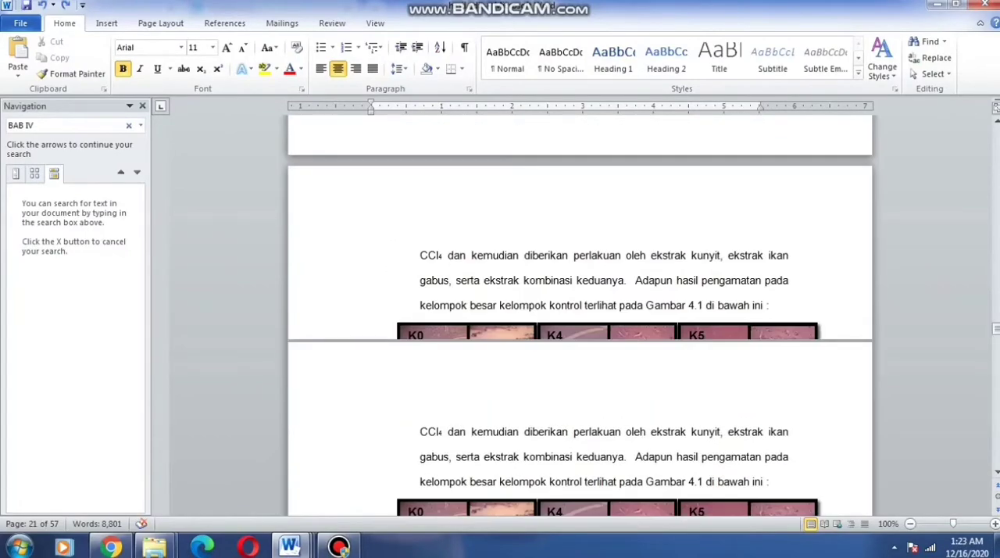
pyautogui.scroll(-20, 580, 312)
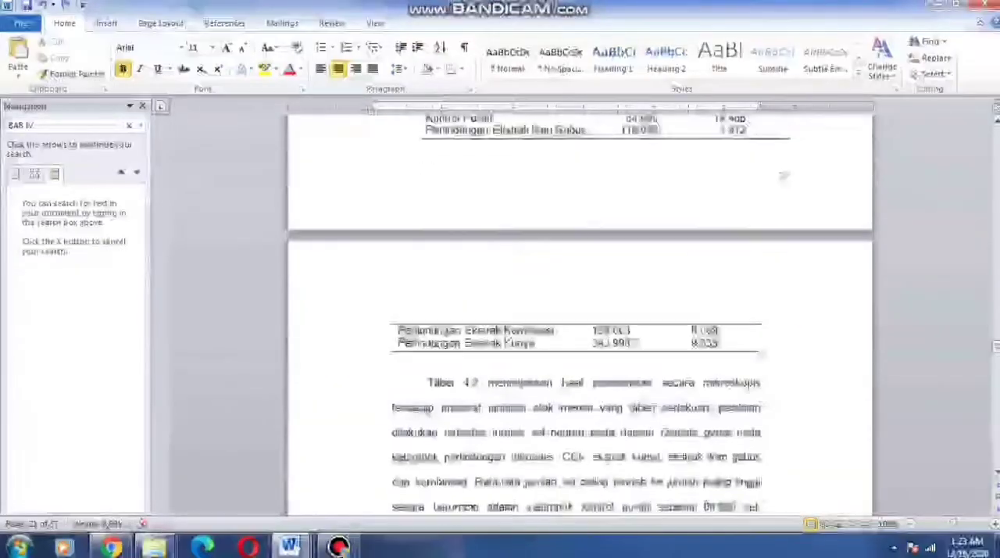
pyautogui.scroll(-20, 580, 312)
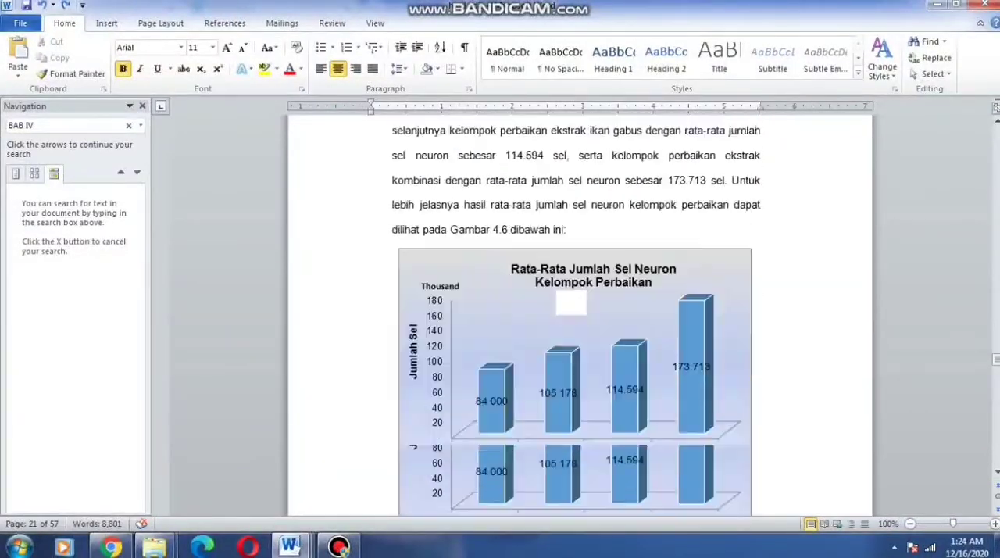
pyautogui.scroll(-20, 580, 313)
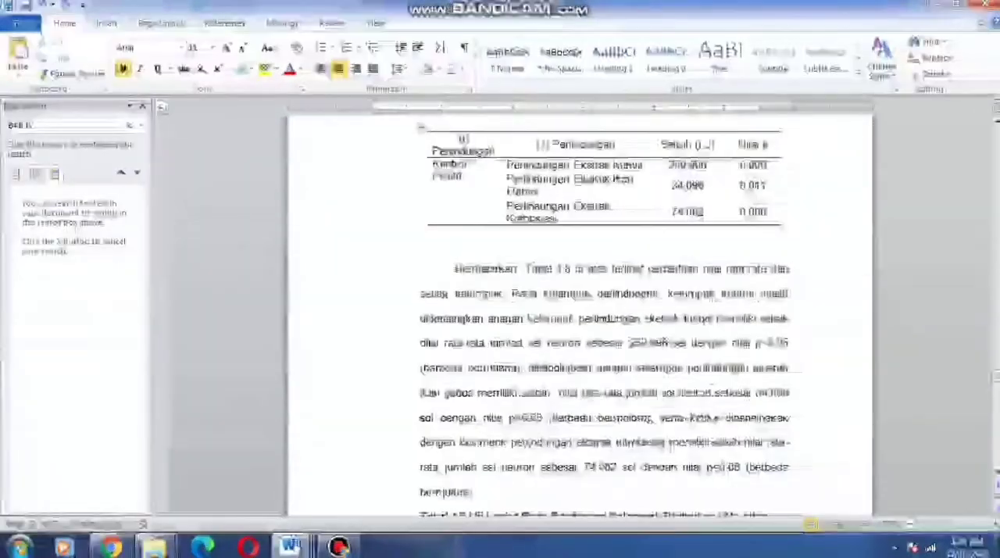
pyautogui.scroll(-20, 580, 313)
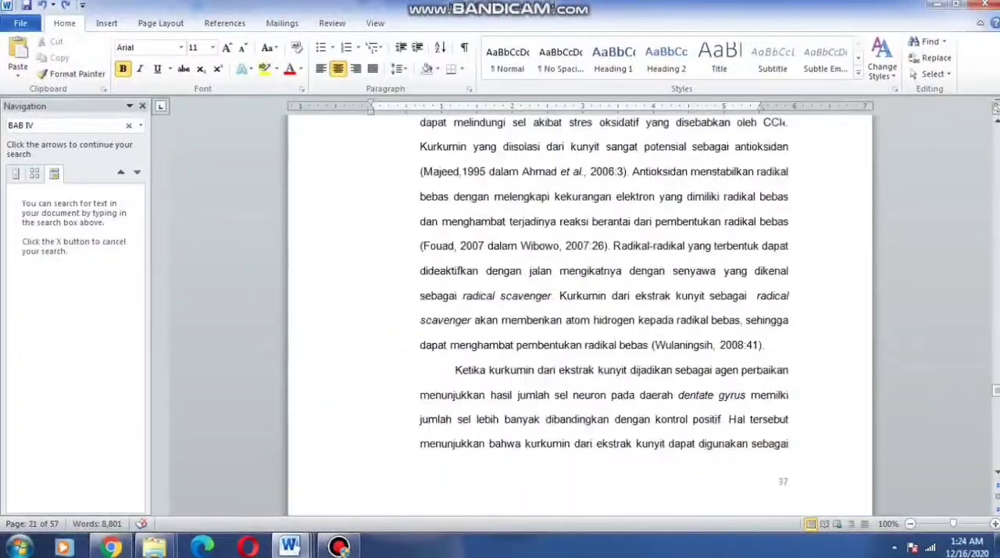
pyautogui.scroll(-20, 580, 312)
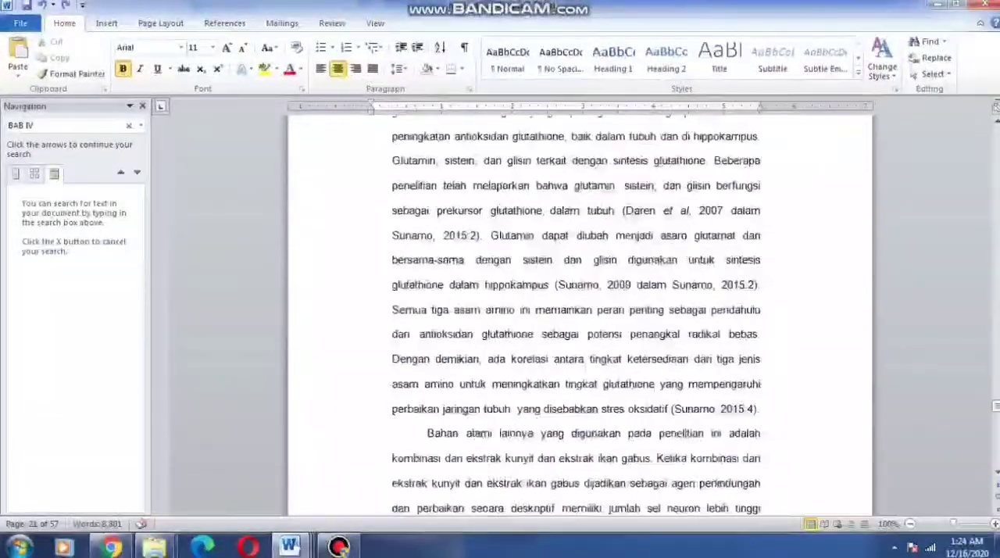
pyautogui.scroll(-20, 579, 312)
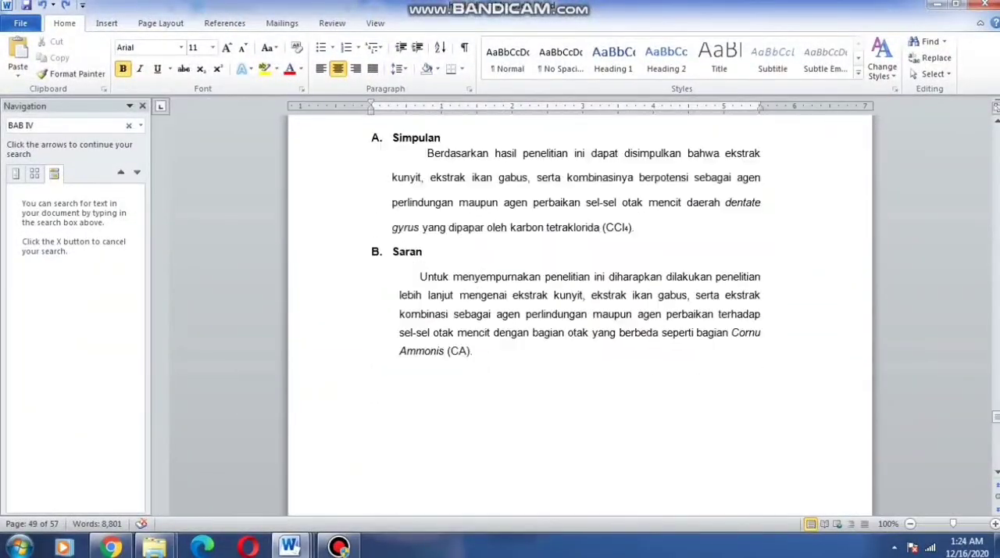
pyautogui.scroll(-20, 579, 313)
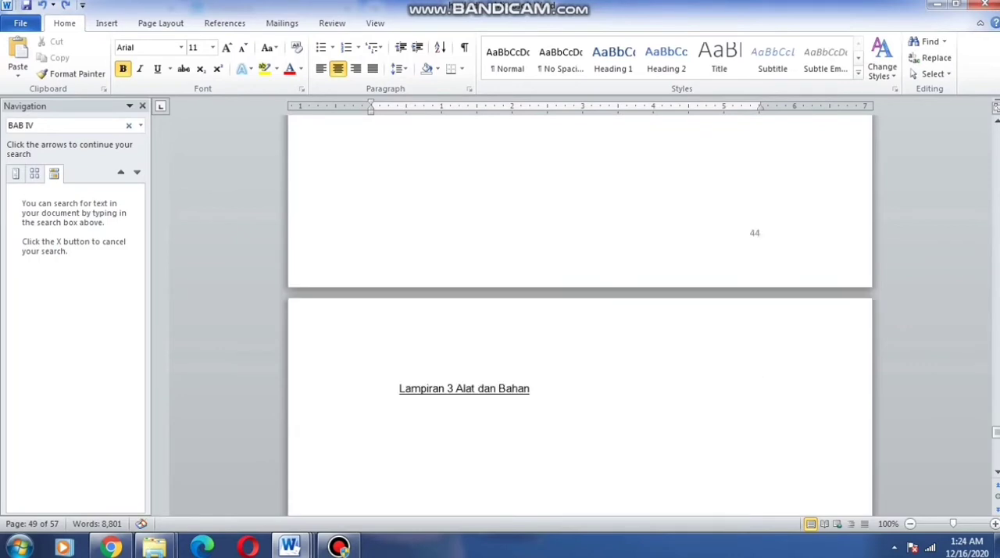
pyautogui.scroll(-10, 580, 312)
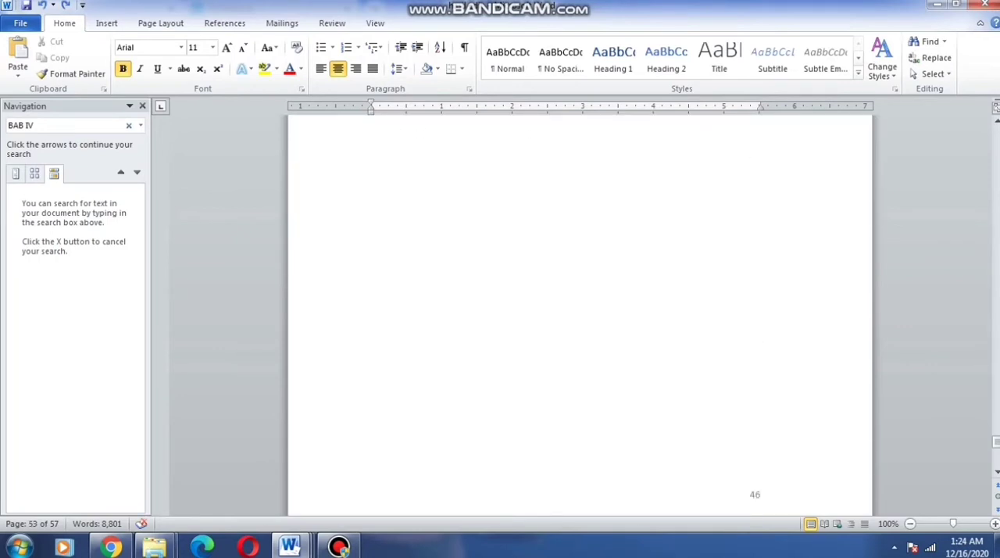
# Set the entire document's text to Times New Roman, 12 pt, and change its line spacing
pyautogui.hotkey('ctrl', 'a')
pyautogui.scroll(5, 580, 313)
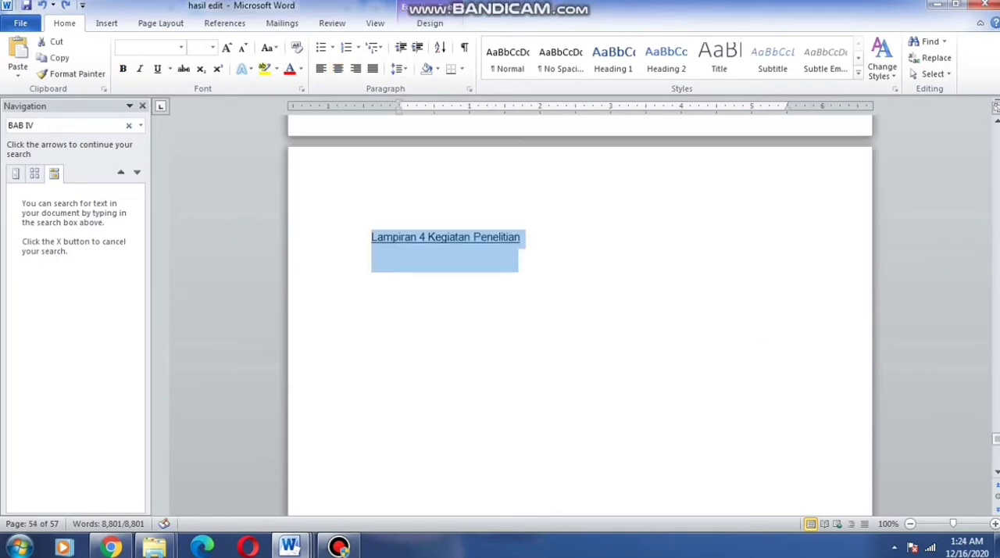
pyautogui.click(180, 47)
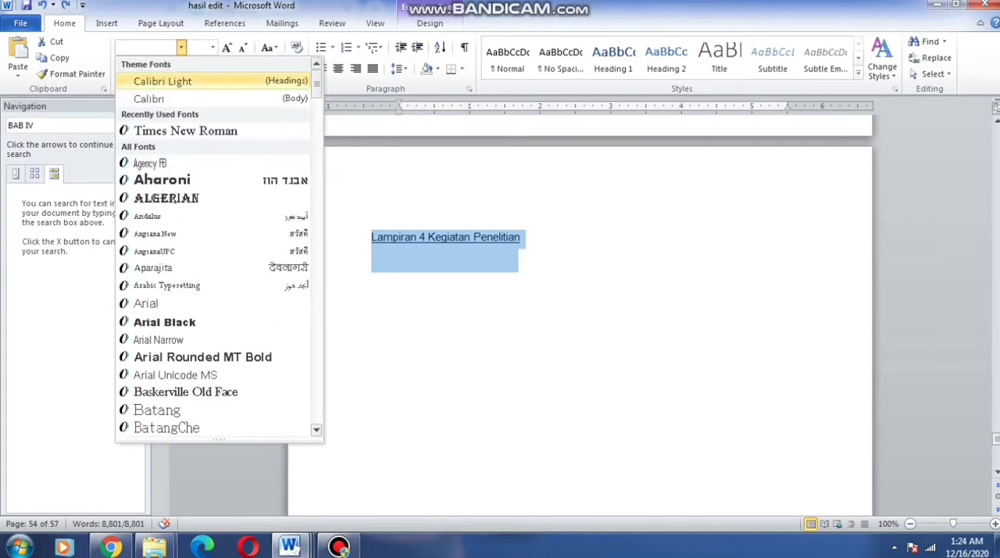
pyautogui.click(180, 130)
pyautogui.click(212, 47)
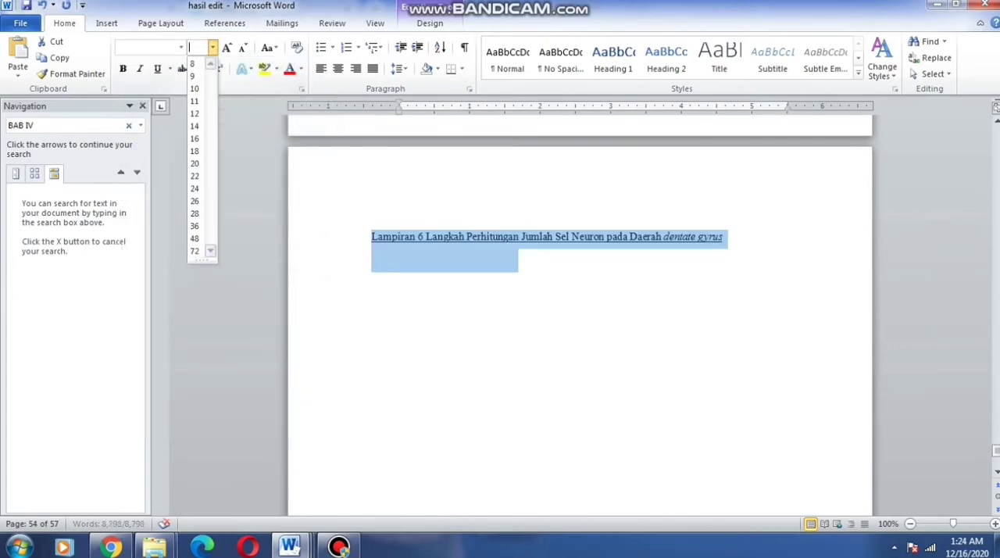
pyautogui.click(194, 114)
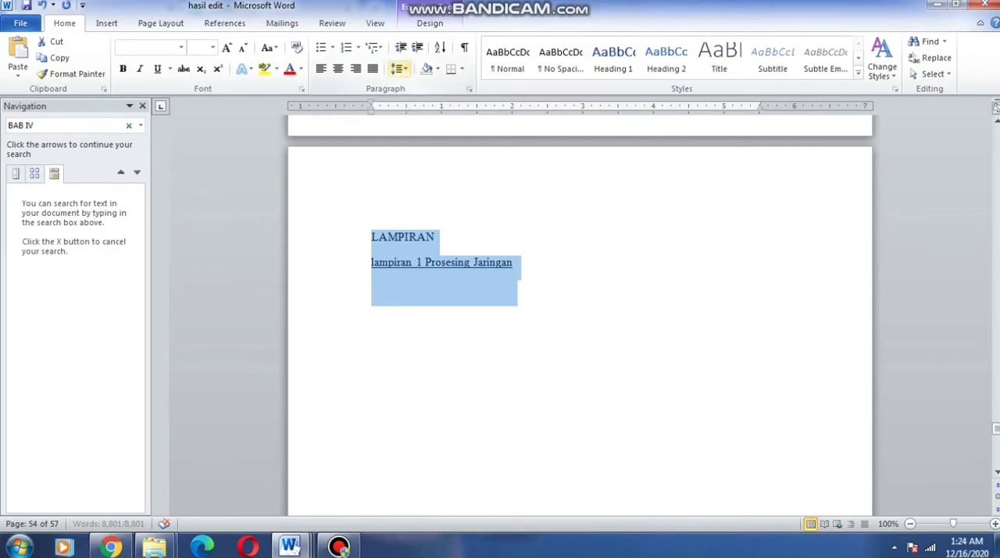
pyautogui.click(400, 69)
pyautogui.click(423, 104)
pyautogui.scroll(-15, 579, 313)
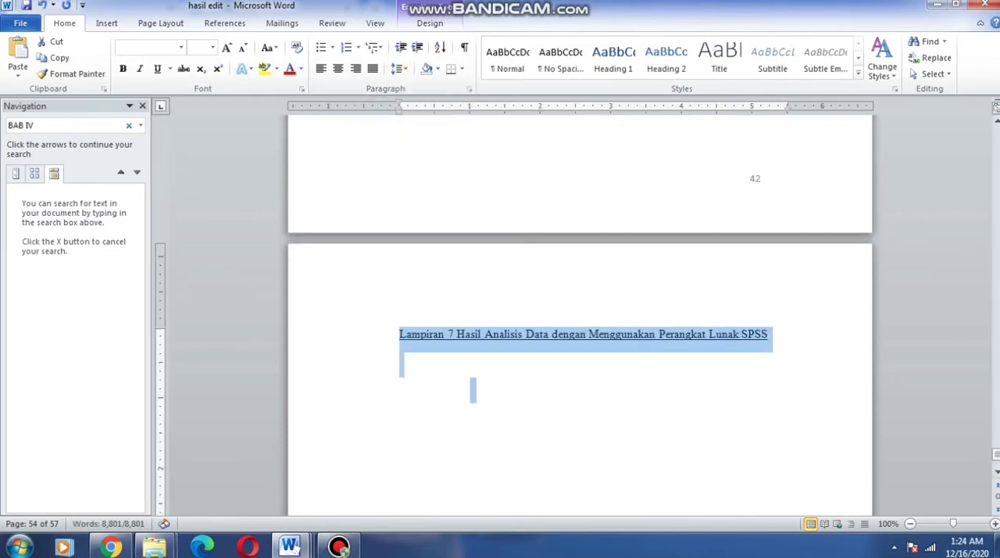
# Insert blank lines above KATA PENGANTAR on the cover page to push that heading onto the second page
pyautogui.scroll(10, 473, 390)
pyautogui.moveTo(996, 450); pyautogui.dragTo(996, 129)
pyautogui.click(625, 352)
pyautogui.scroll(-10, 457, 245)
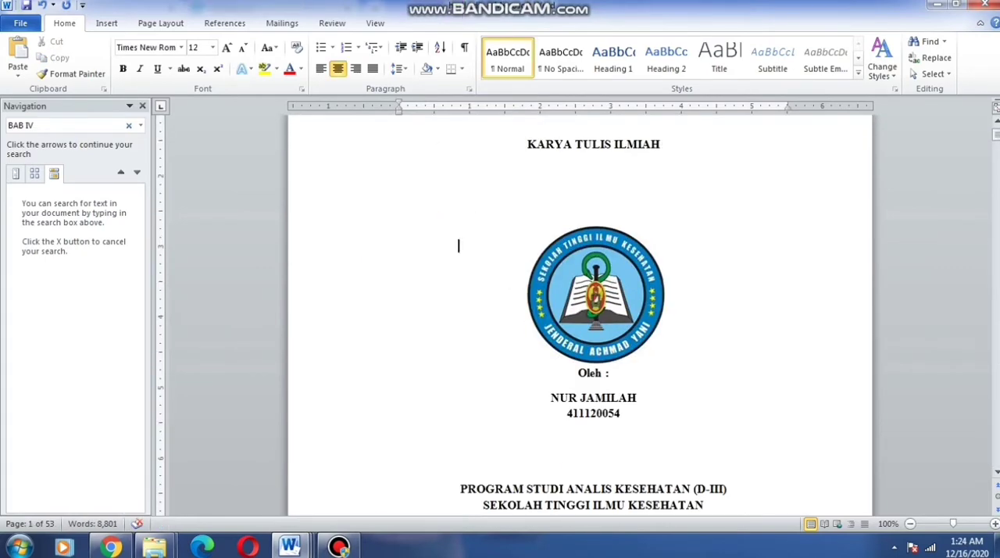
pyautogui.scroll(1, 579, 312)
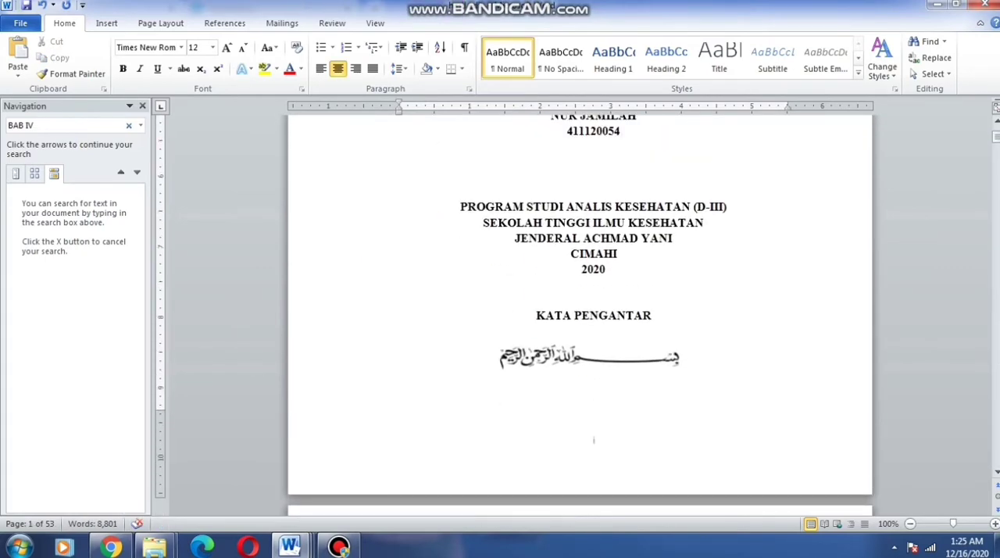
pyautogui.press('Return')
pyautogui.press('Return')
pyautogui.press('Return')
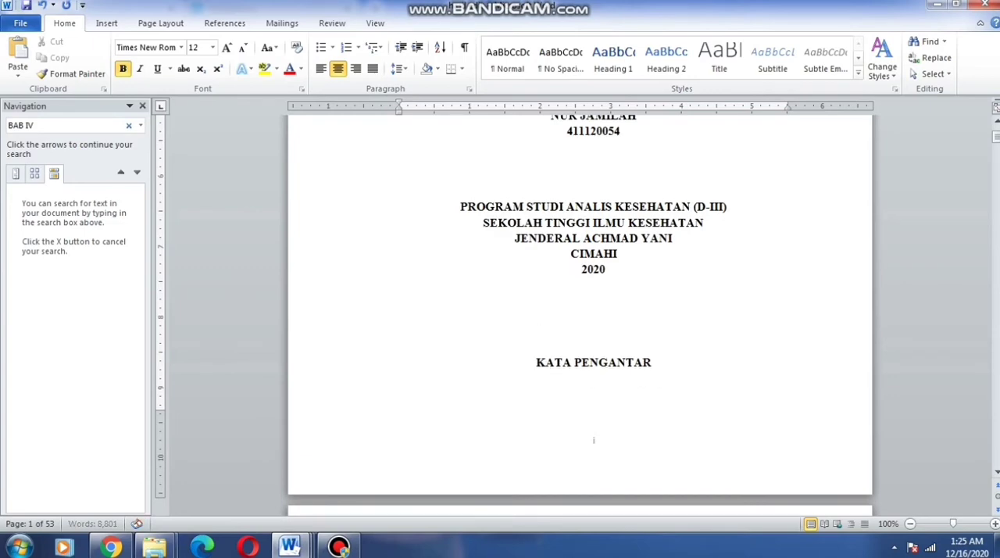
pyautogui.press('Return')
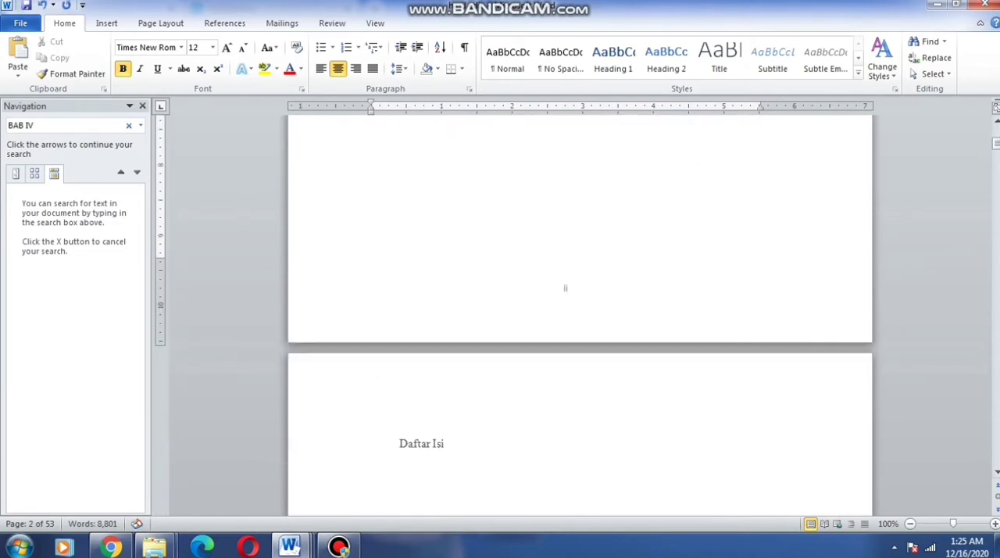
# Apply Heading 1 to the KATA PENGANTAR title and change the style's font to Times New Roman, 12 pt
pyautogui.hotkey('shift', 'End')
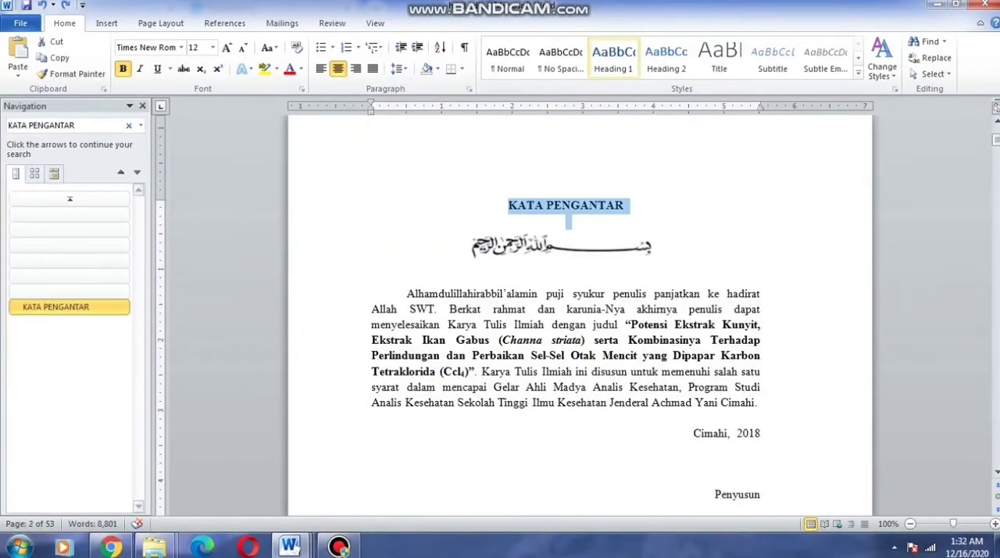
pyautogui.click(613, 59)
pyautogui.rightClick(614, 67)
pyautogui.click(648, 94)
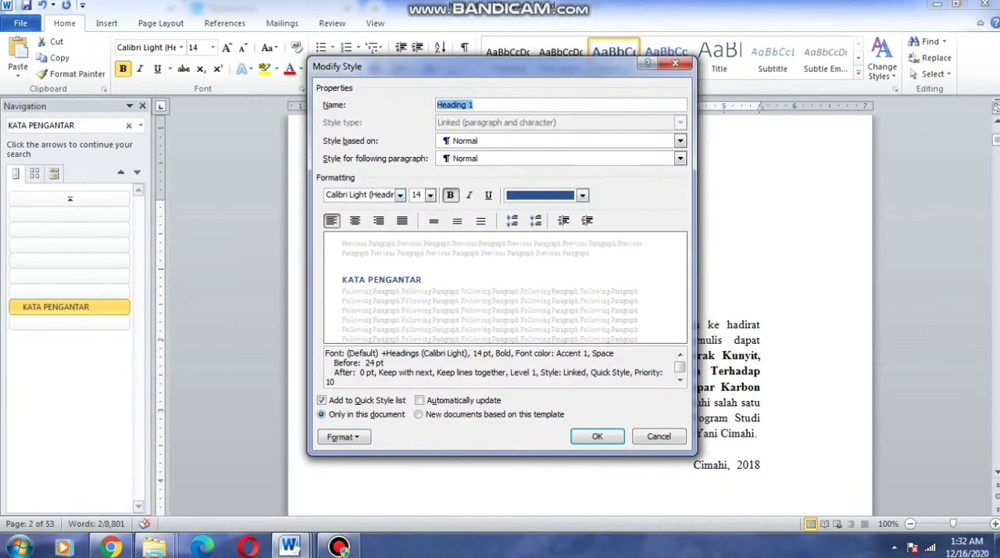
pyautogui.click(399, 195)
pyautogui.click(371, 304)
pyautogui.click(430, 194)
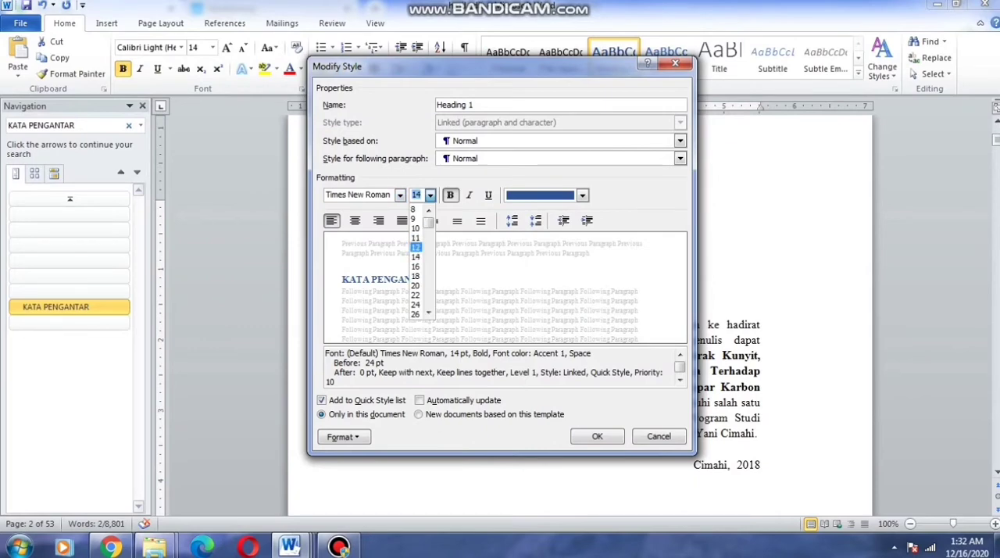
pyautogui.click(415, 247)
# Give the Heading 1 style centered alignment, black text and bold, and save the style changes
pyautogui.click(449, 195)
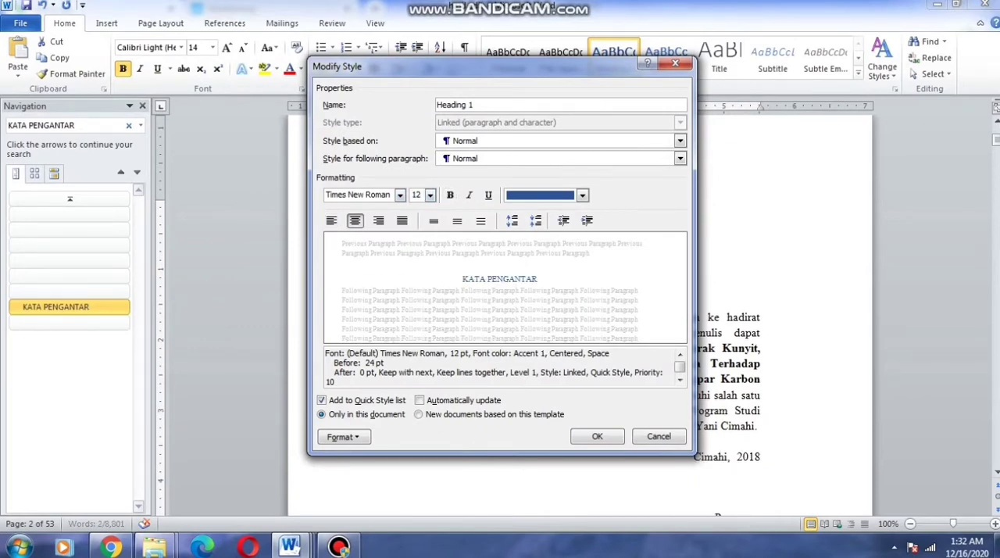
pyautogui.click(582, 195)
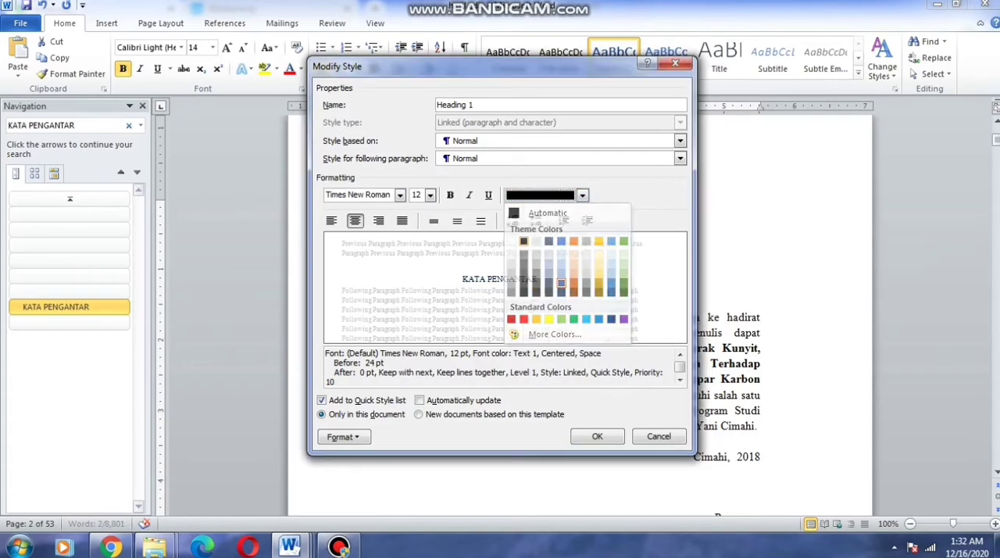
pyautogui.click(594, 214)
pyautogui.click(449, 195)
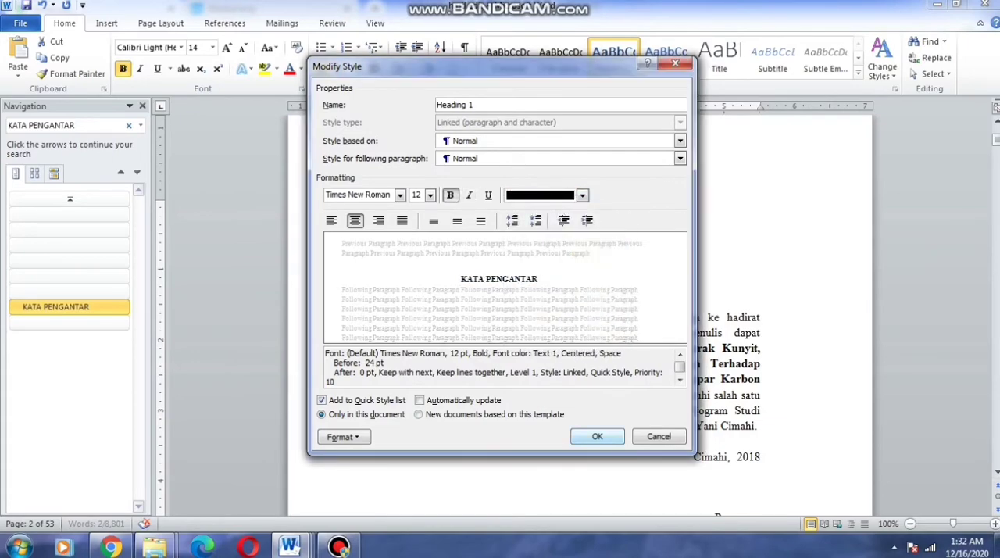
pyautogui.click(597, 436)
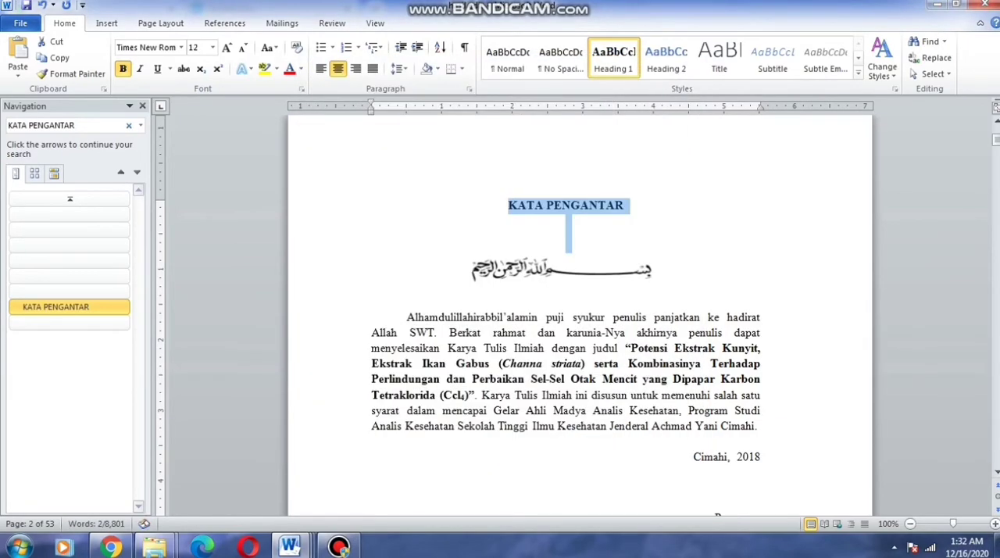
# Apply the Heading 1 style to the Daftar Isi and Daftar Tabel titles
pyautogui.scroll(-10, 569, 233)
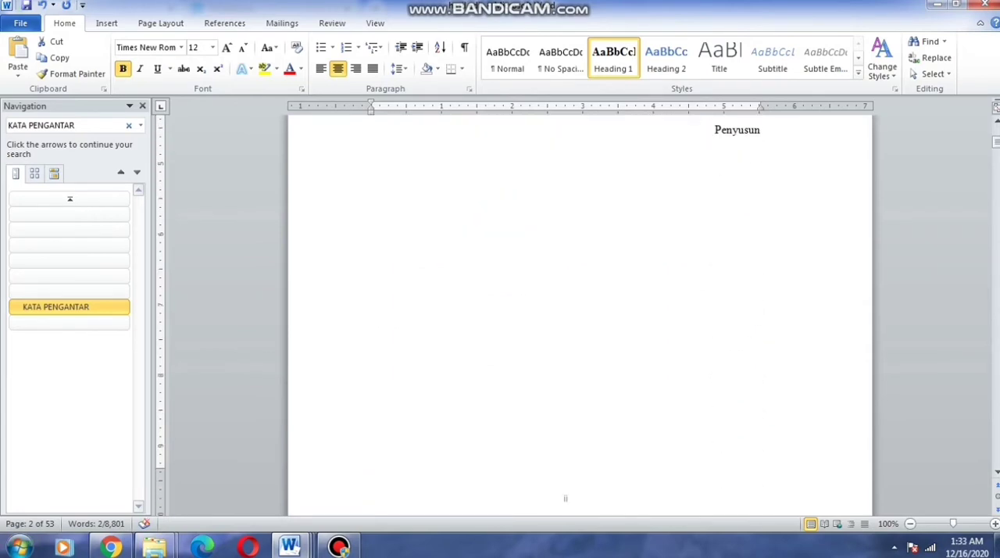
pyautogui.moveTo(399, 477); pyautogui.dragTo(402, 494)
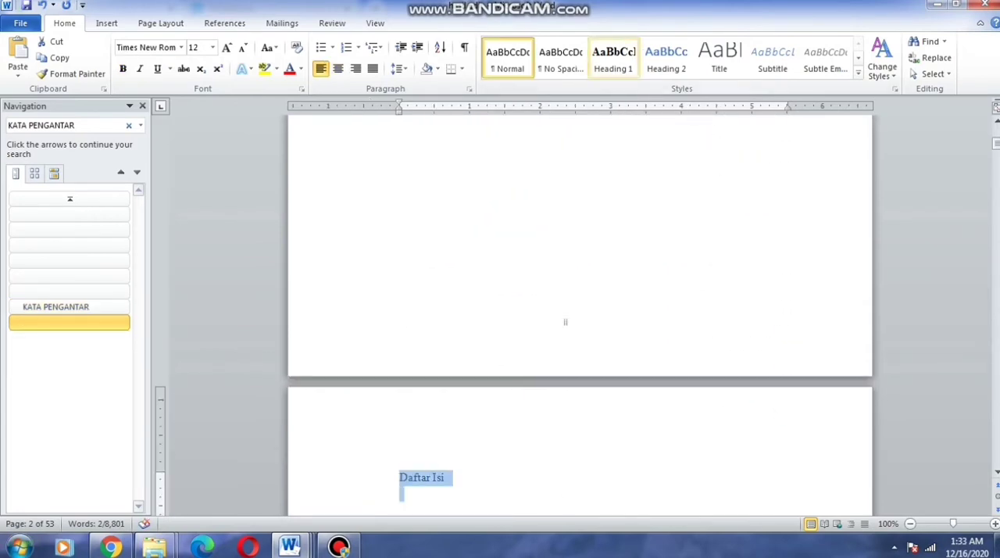
pyautogui.hotkey('ctrl', 'alt', '1')
pyautogui.scroll(-8, 565, 321)
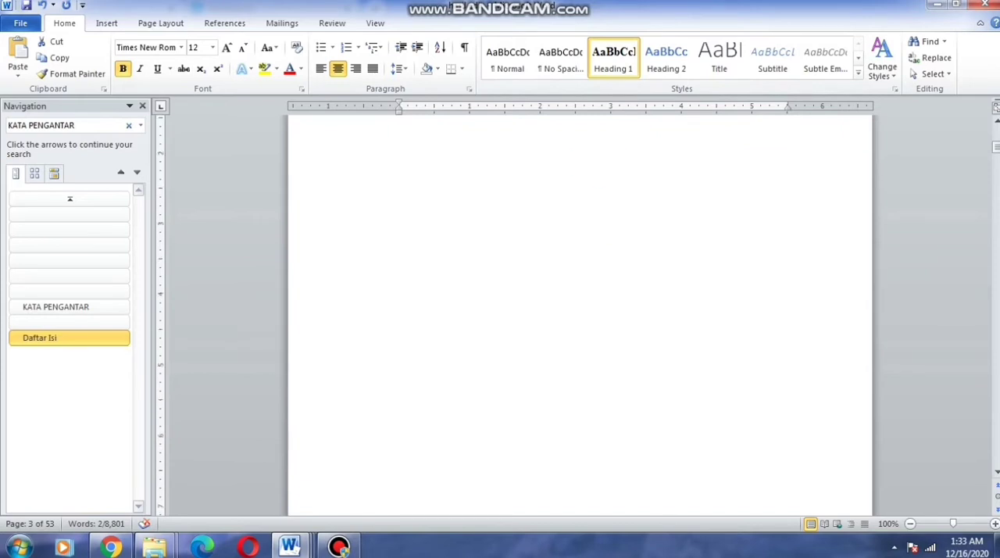
pyautogui.scroll(4, 596, 176)
pyautogui.scroll(-15, 593, 235)
pyautogui.hotkey('shift', 'End')
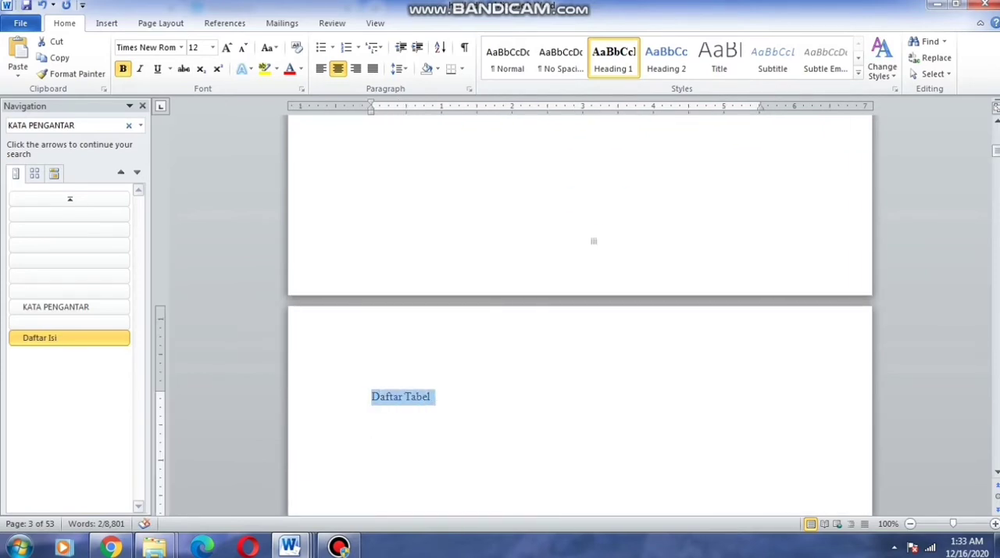
pyautogui.hotkey('ctrl', 'alt', '1')
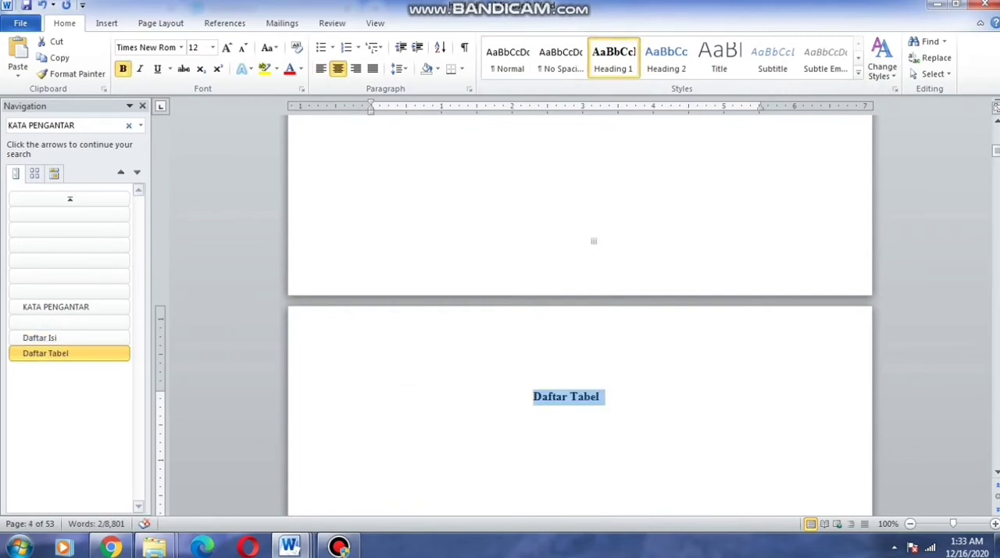
# Apply the Heading 1 style to the Daftar Gambar and Daftar Lampiran titles
pyautogui.scroll(-15, 580, 313)
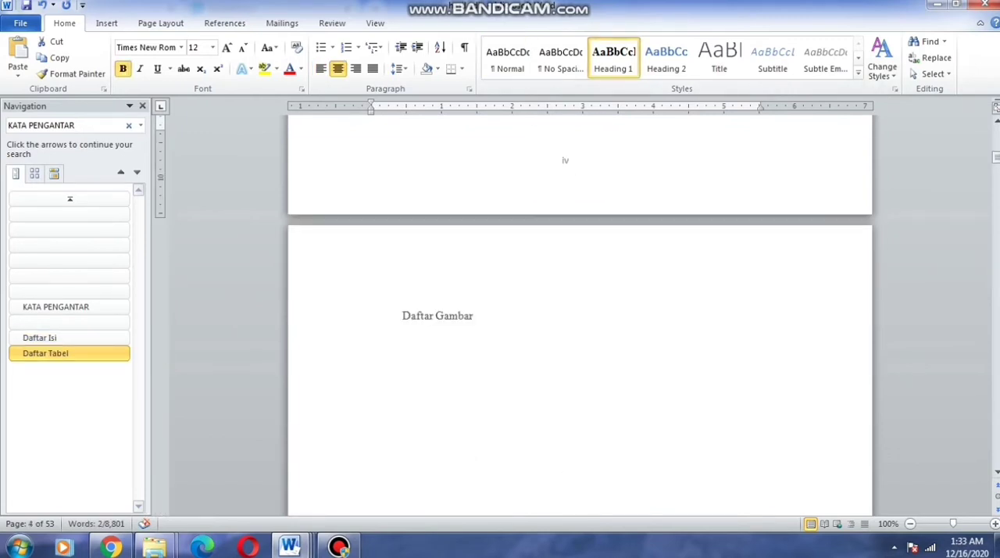
pyautogui.hotkey('ctrl', 'alt', '1')
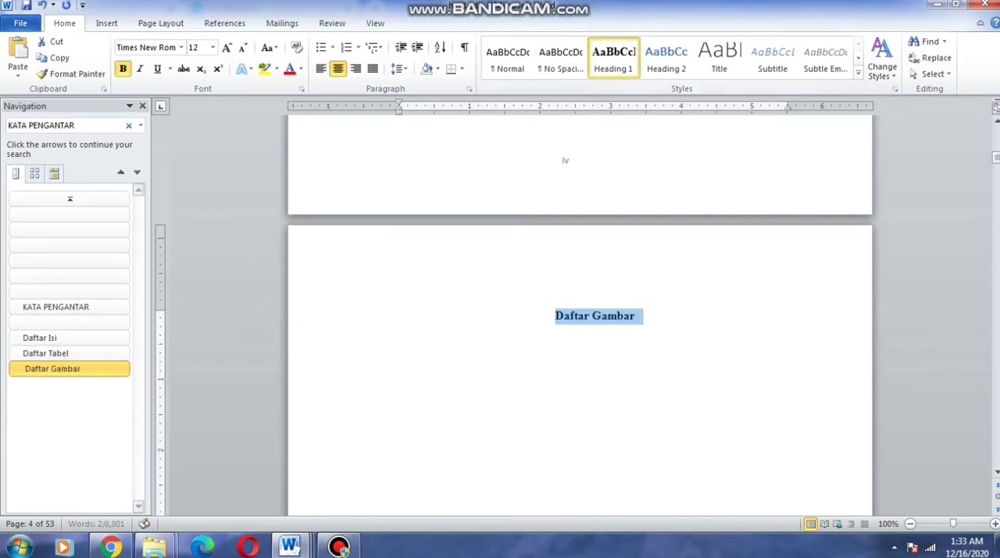
pyautogui.scroll(-15, 580, 312)
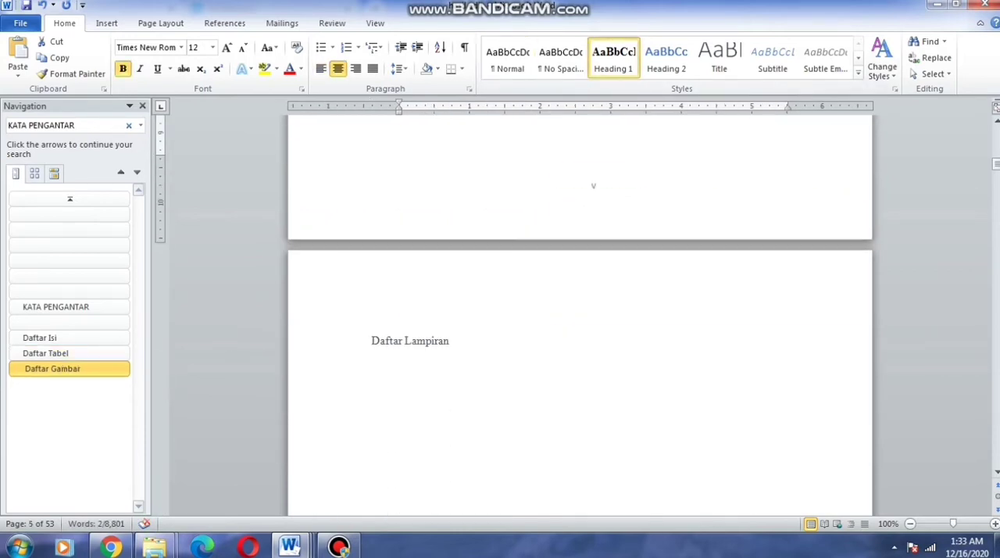
pyautogui.hotkey('ctrl', 'alt', '1')
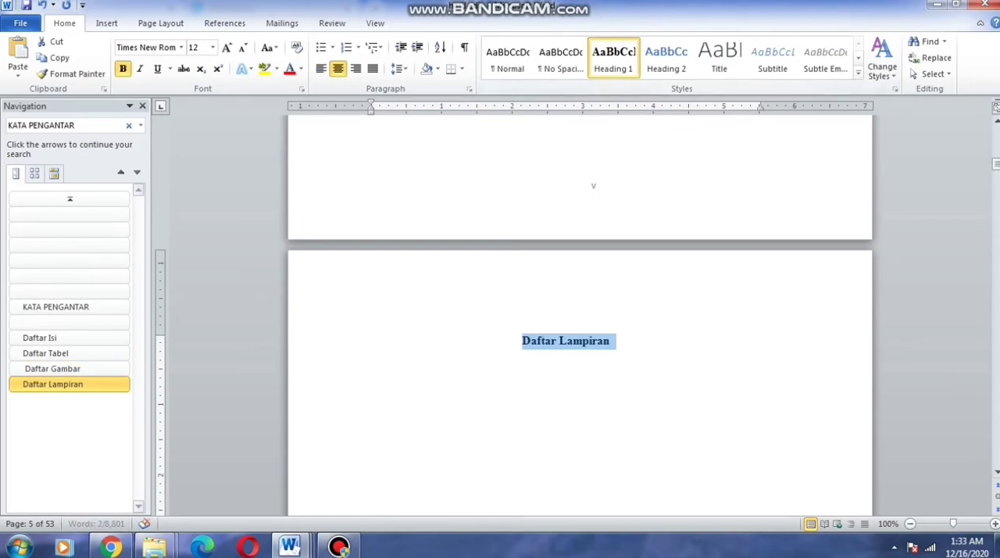
# Apply the Heading 1 style to the ABSTRACT and ABSTRAK titles
pyautogui.scroll(-5, 580, 313)
pyautogui.scroll(-15, 565, 351)
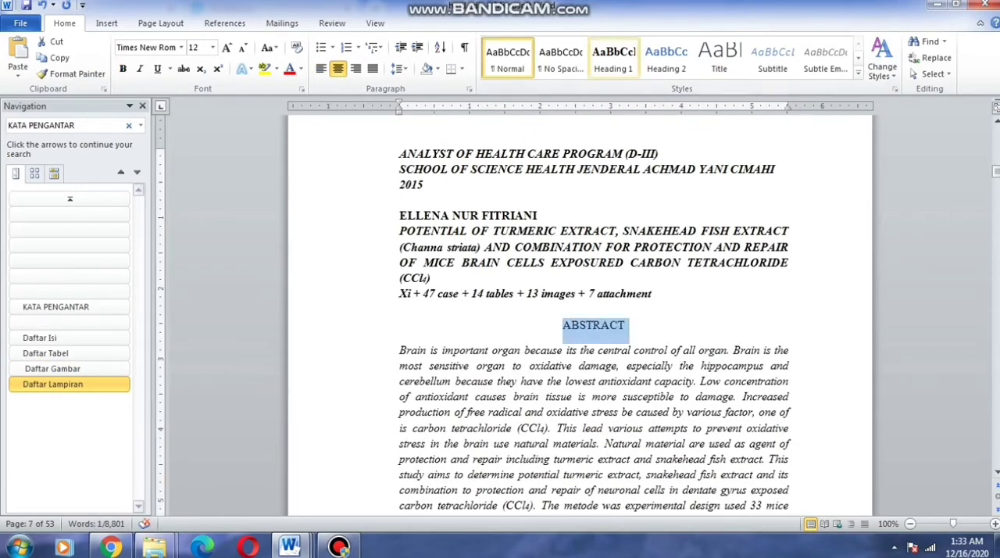
pyautogui.hotkey('ctrl', 'alt', '1')
pyautogui.scroll(-15, 580, 312)
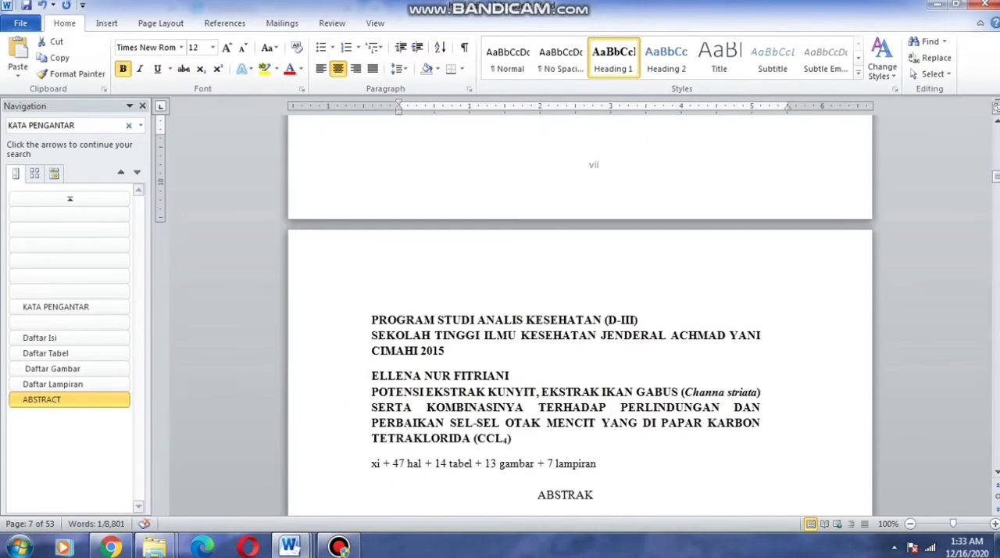
pyautogui.scroll(-5, 580, 313)
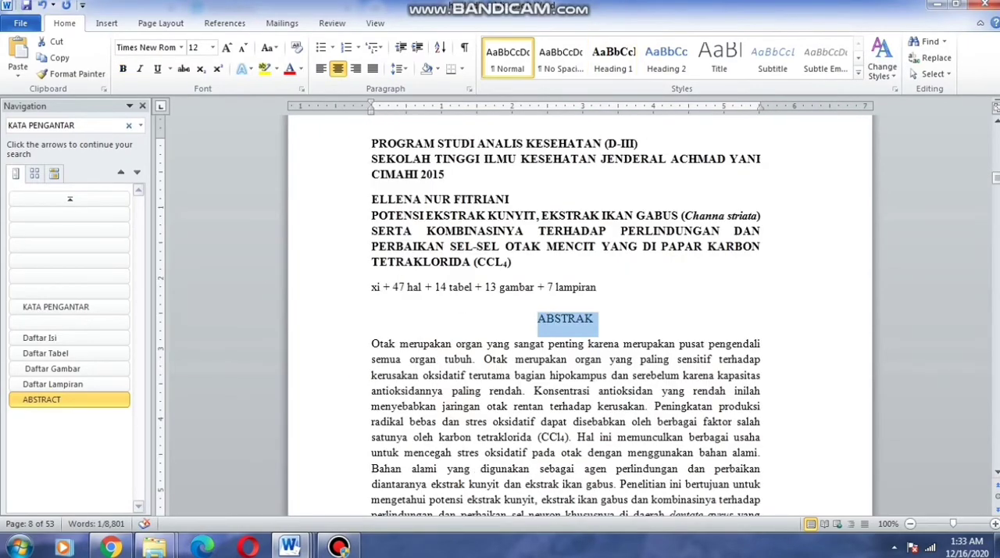
pyautogui.hotkey('ctrl', 'alt', '1')
# Apply the Heading 1 style to the BAB I PENDAHULUAN chapter title
pyautogui.scroll(-20, 580, 313)
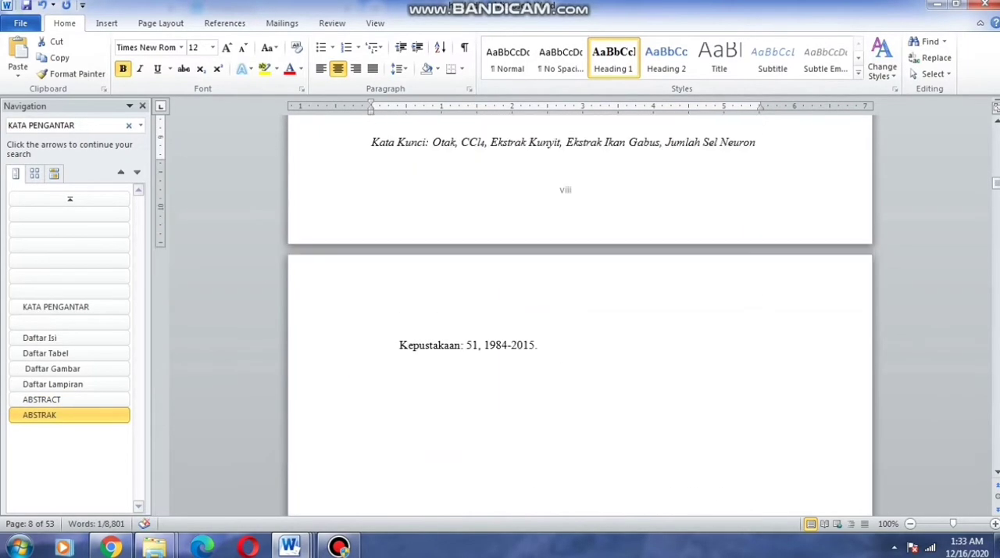
pyautogui.scroll(-8, 580, 312)
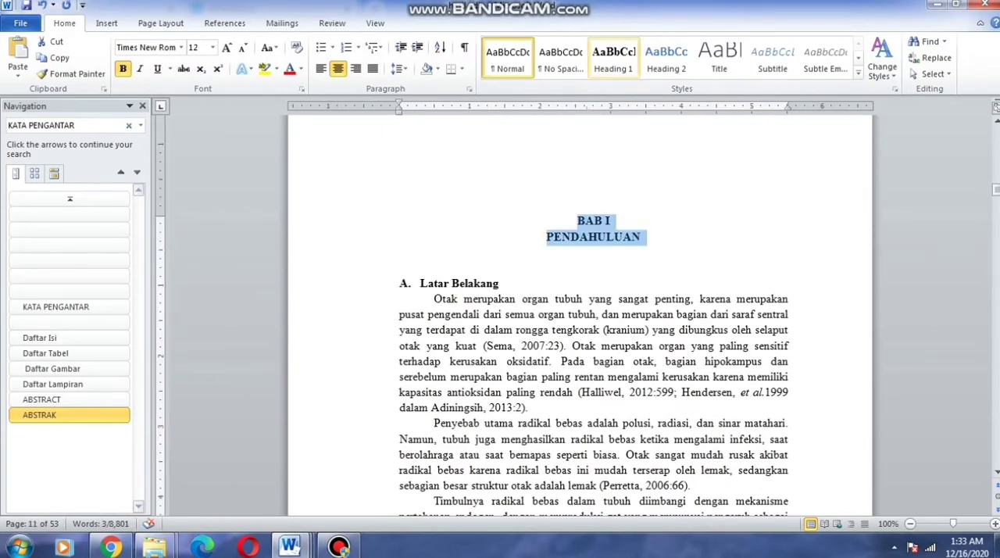
pyautogui.hotkey('ctrl', 'alt', '1')
# Apply the Heading 1 style to the BAB II TINJAUAN PUSTAKA chapter title
pyautogui.scroll(-8, 580, 313)
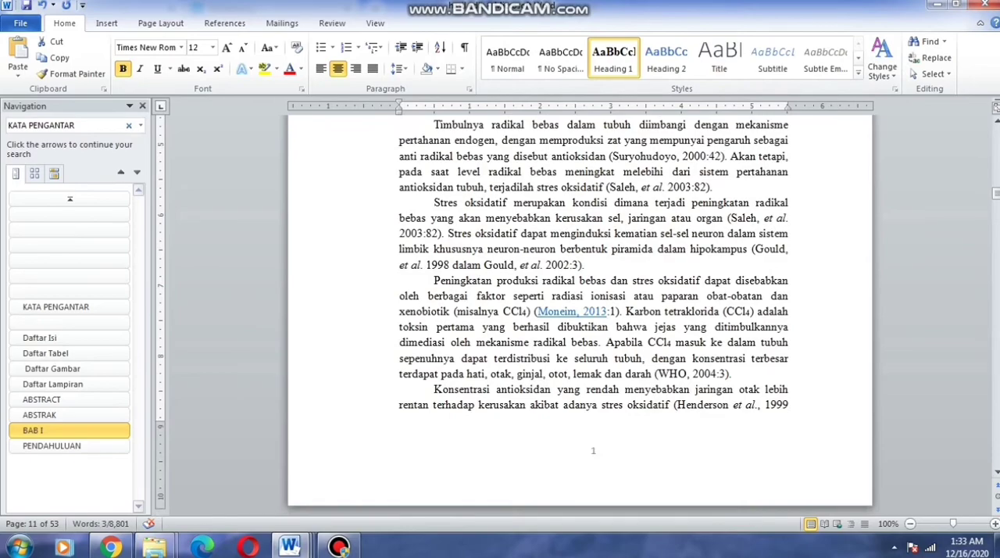
pyautogui.scroll(-20, 580, 312)
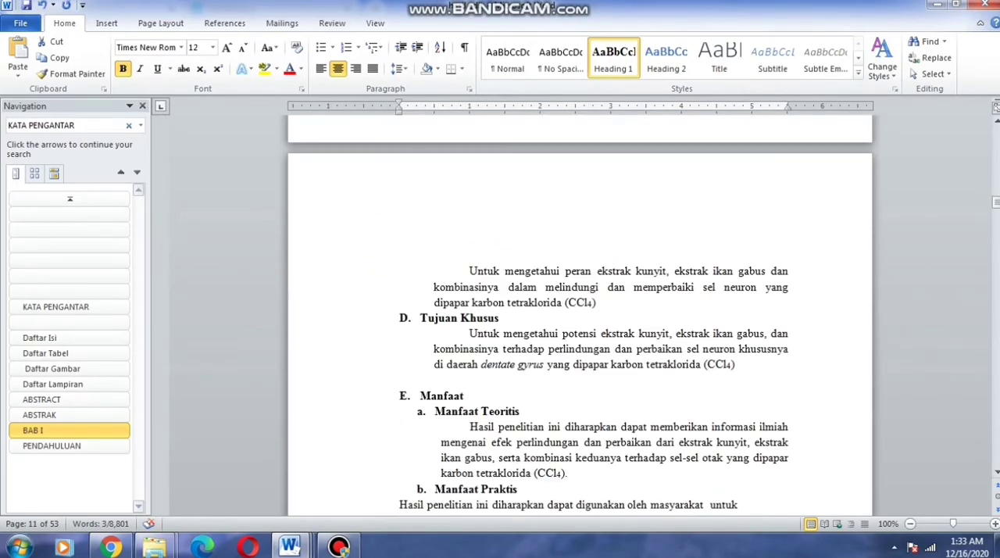
pyautogui.scroll(-15, 580, 312)
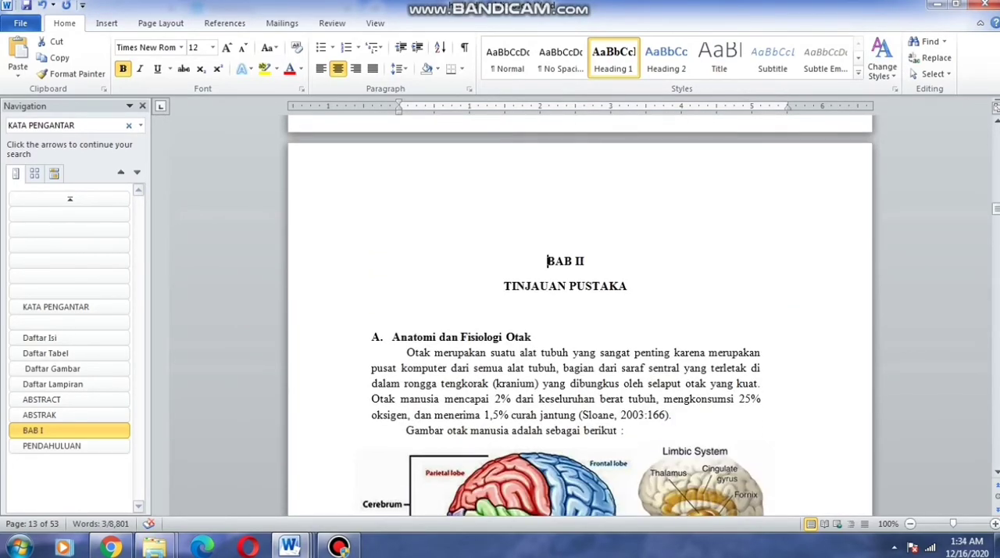
pyautogui.moveTo(547, 261); pyautogui.dragTo(631, 291)
pyautogui.hotkey('ctrl', 'alt', '1')
pyautogui.scroll(-15, 580, 313)
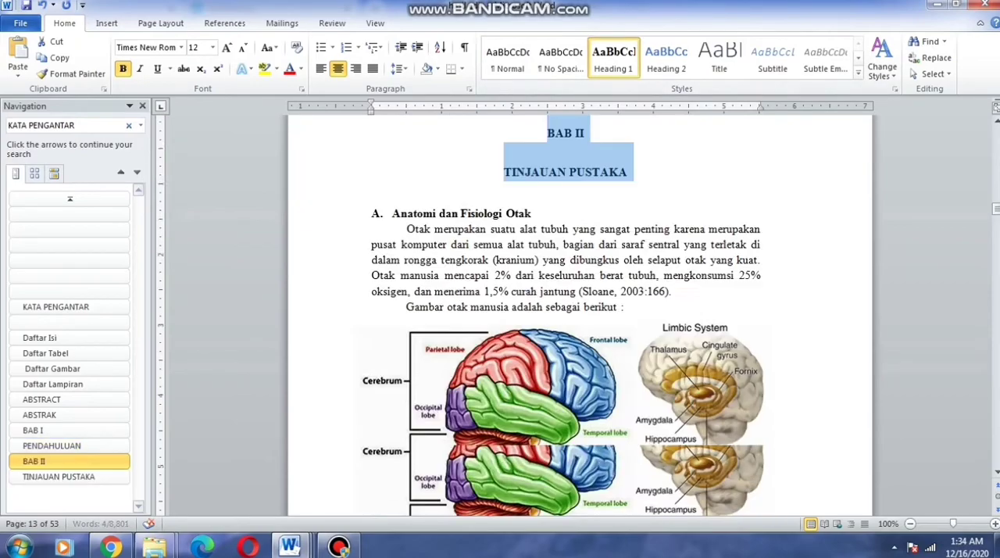
pyautogui.scroll(-15, 580, 313)
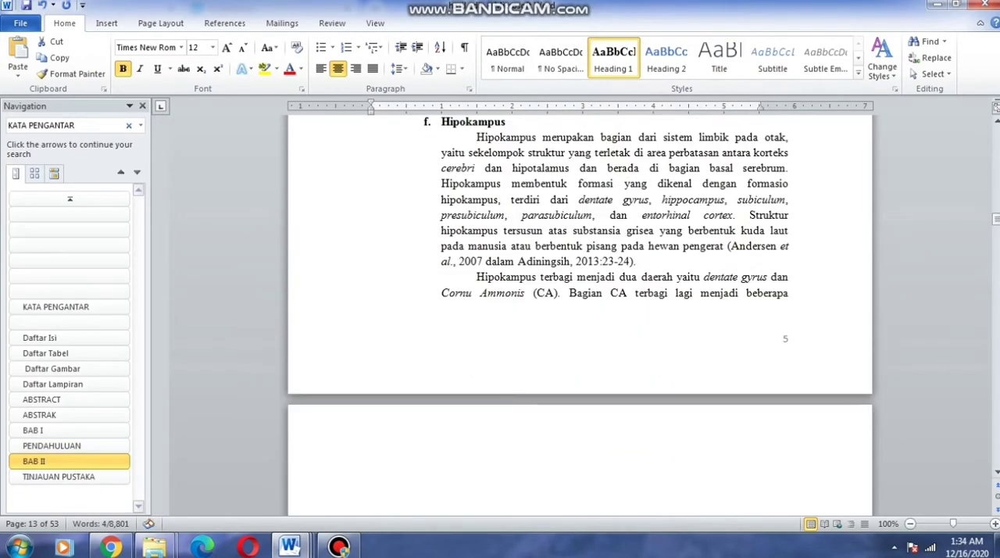
# Apply the Heading 1 style to the BAB III METODOLOGI PENELITIAN chapter title
pyautogui.scroll(-20, 580, 312)
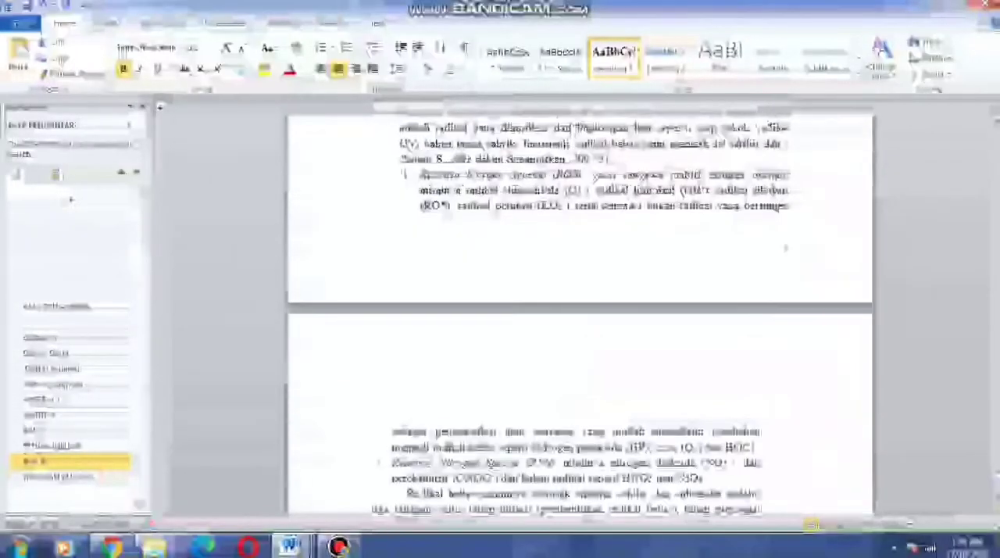
pyautogui.scroll(-20, 580, 313)
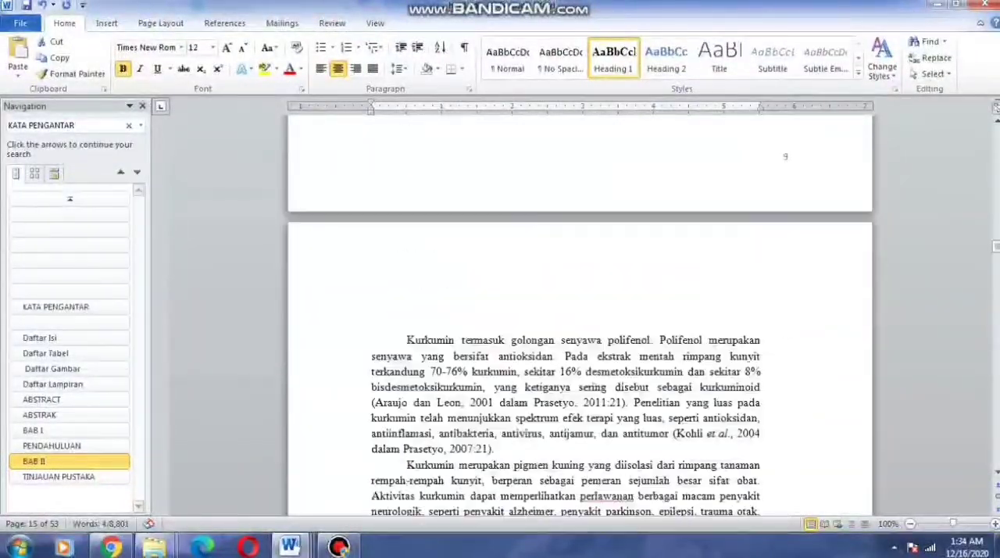
pyautogui.scroll(-15, 579, 313)
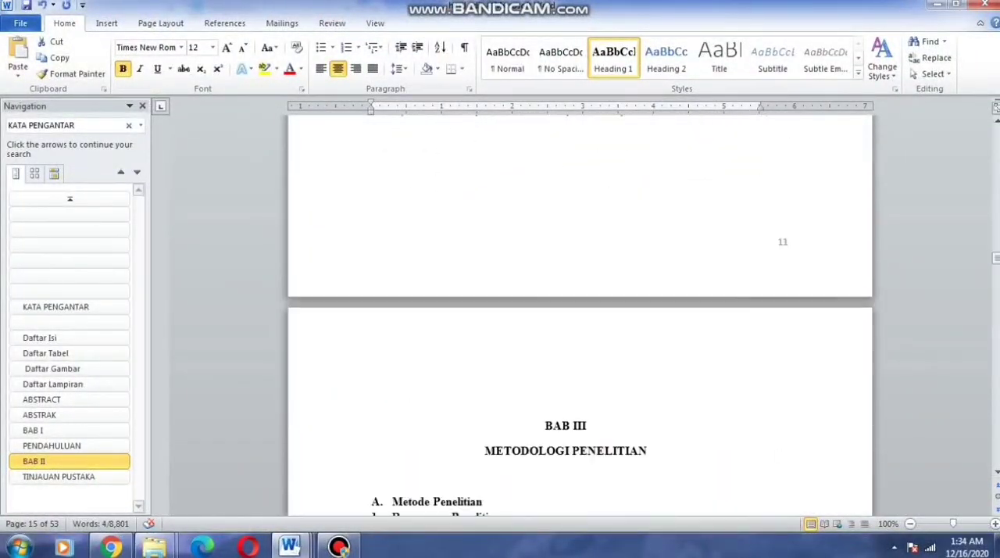
pyautogui.moveTo(352, 251); pyautogui.dragTo(352, 276)
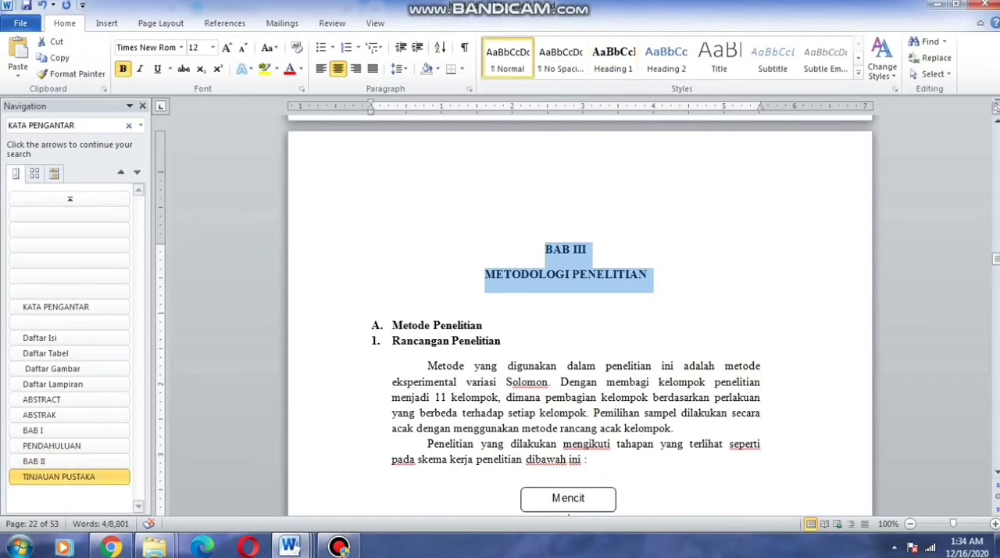
pyautogui.click(613, 58)
# Apply the Heading 1 style to the BAB IV HASIL DAN PEMBAHASAN chapter title
pyautogui.scroll(-20, 579, 313)
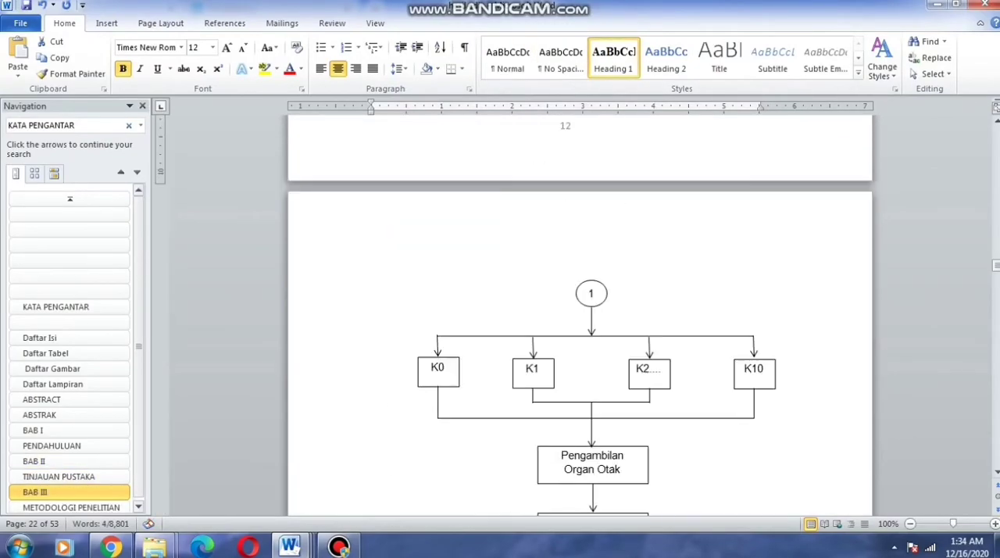
pyautogui.scroll(-8, 580, 312)
pyautogui.scroll(-20, 580, 313)
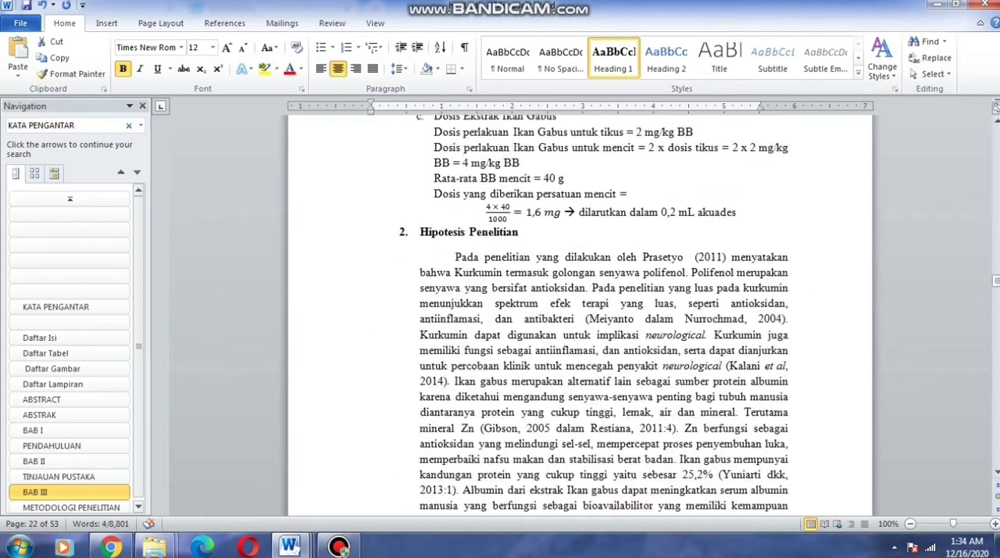
pyautogui.scroll(-8, 579, 312)
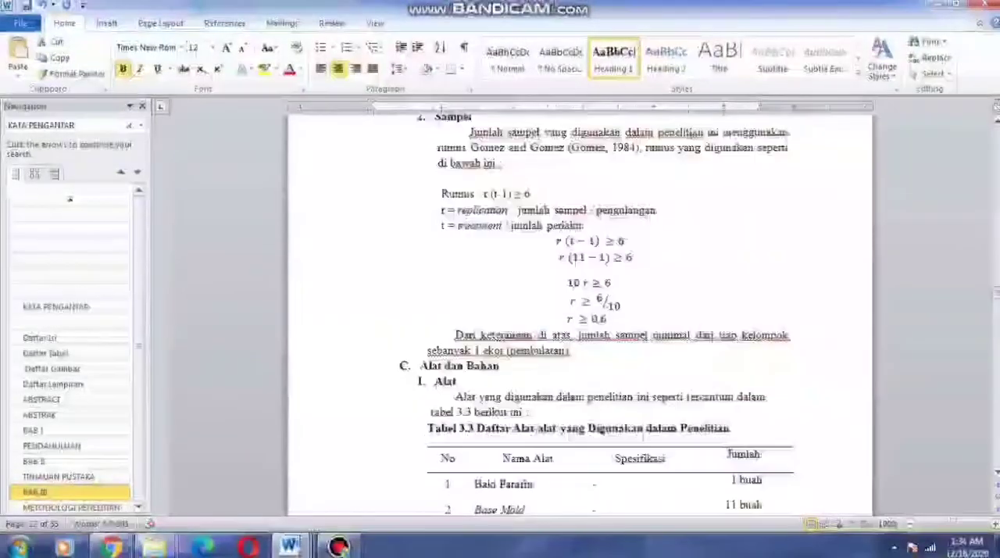
pyautogui.scroll(-12, 580, 313)
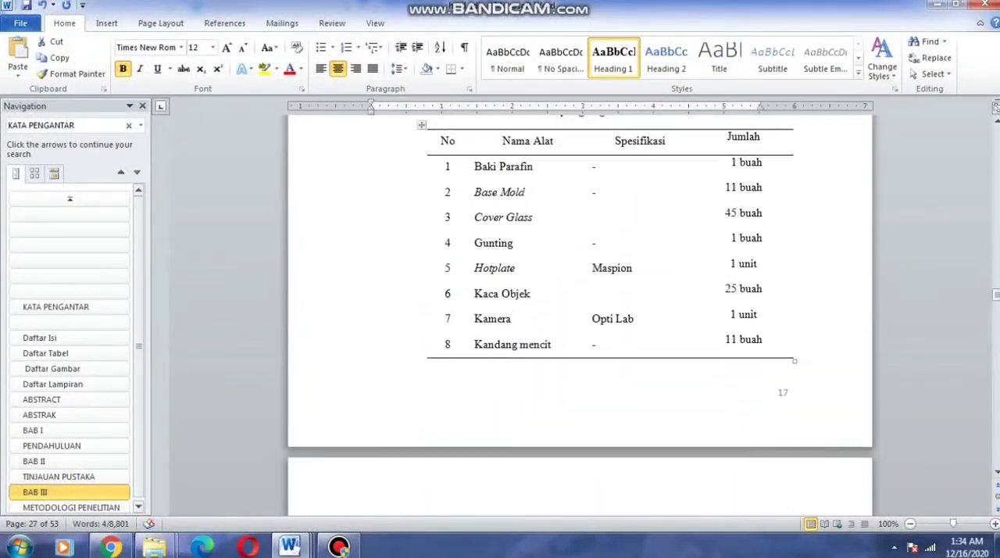
pyautogui.scroll(-18, 579, 312)
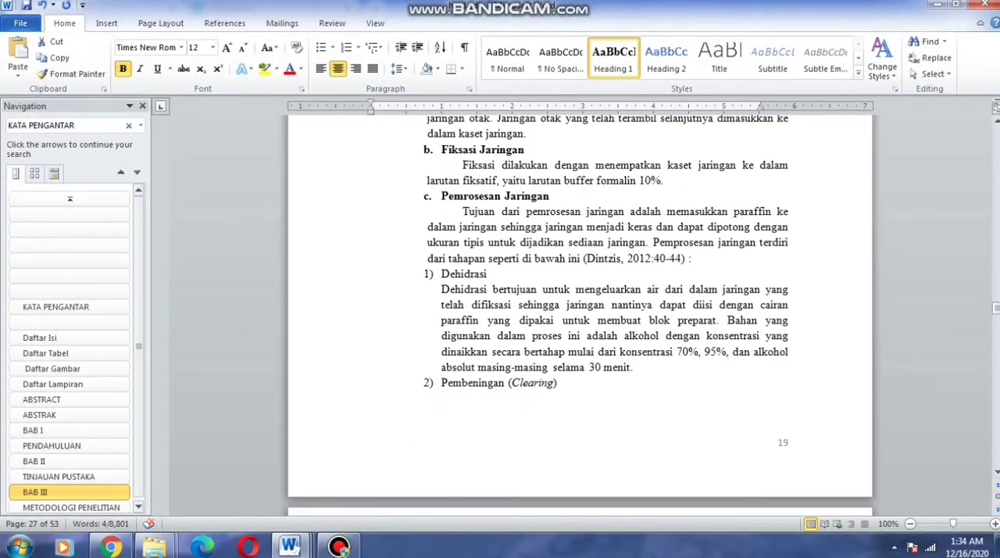
pyautogui.scroll(-20, 579, 312)
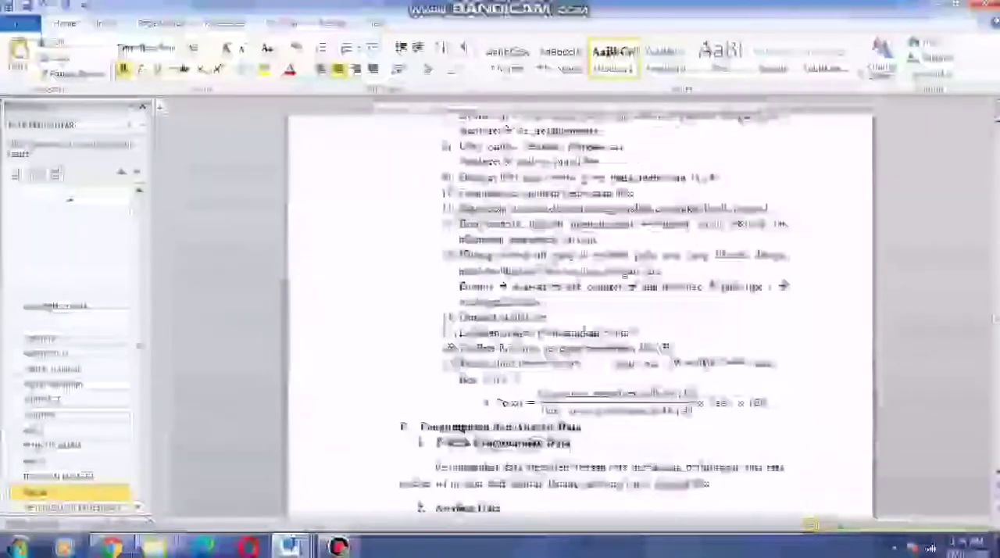
pyautogui.scroll(-12, 579, 312)
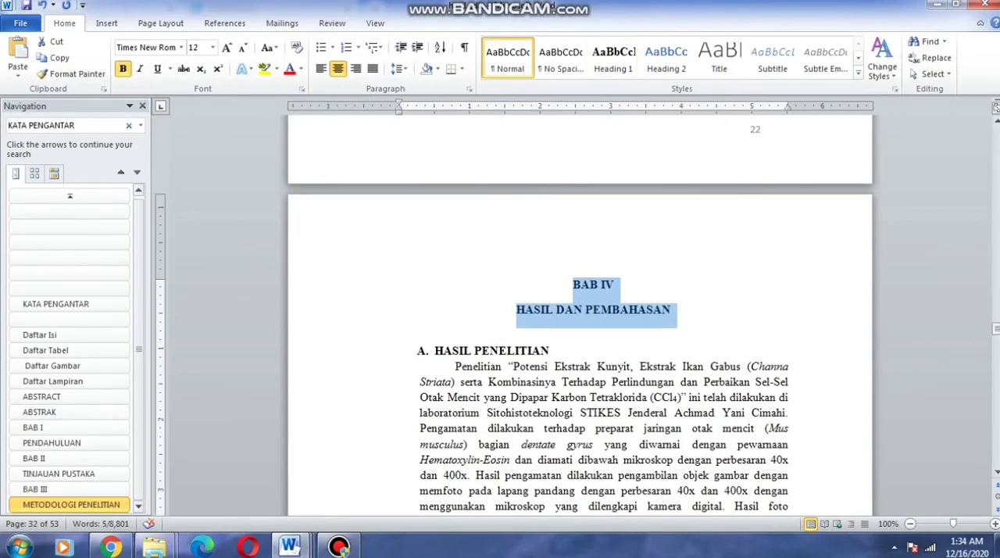
pyautogui.click(613, 58)
# Apply the Heading 1 style to the BAB V Simpulan dan Saran chapter title and the LAMPIRAN title
pyautogui.scroll(-17, 579, 313)
pyautogui.scroll(-20, 579, 312)
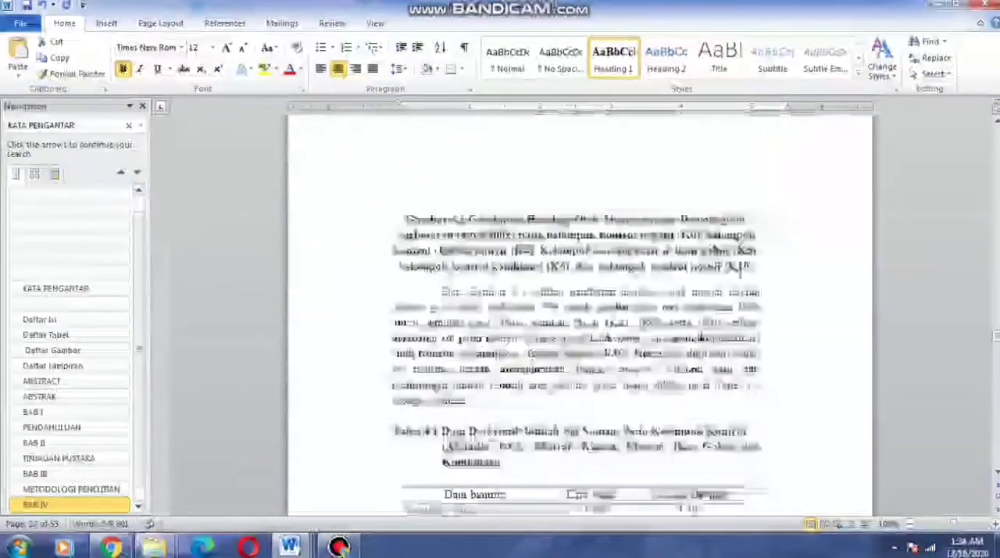
pyautogui.scroll(-20, 579, 312)
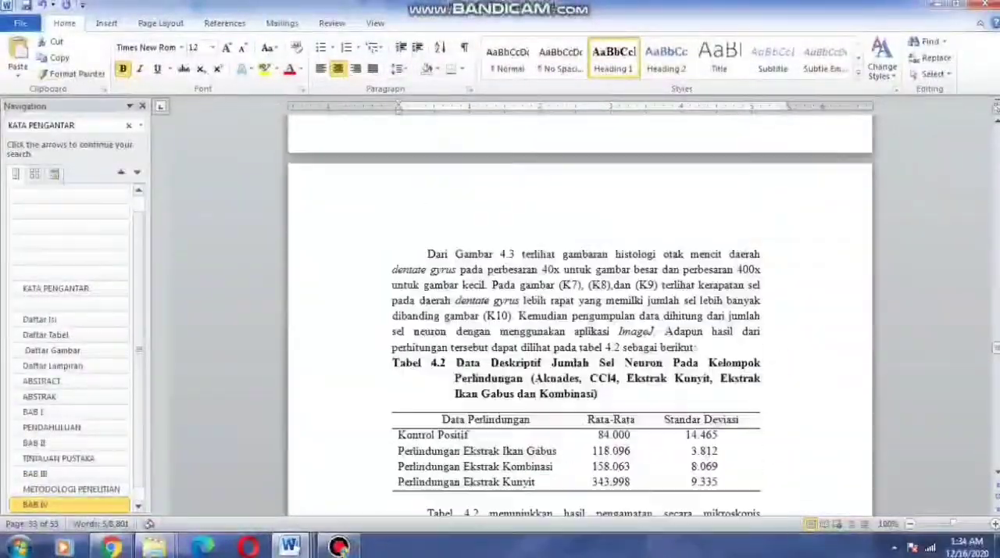
pyautogui.scroll(-15, 580, 312)
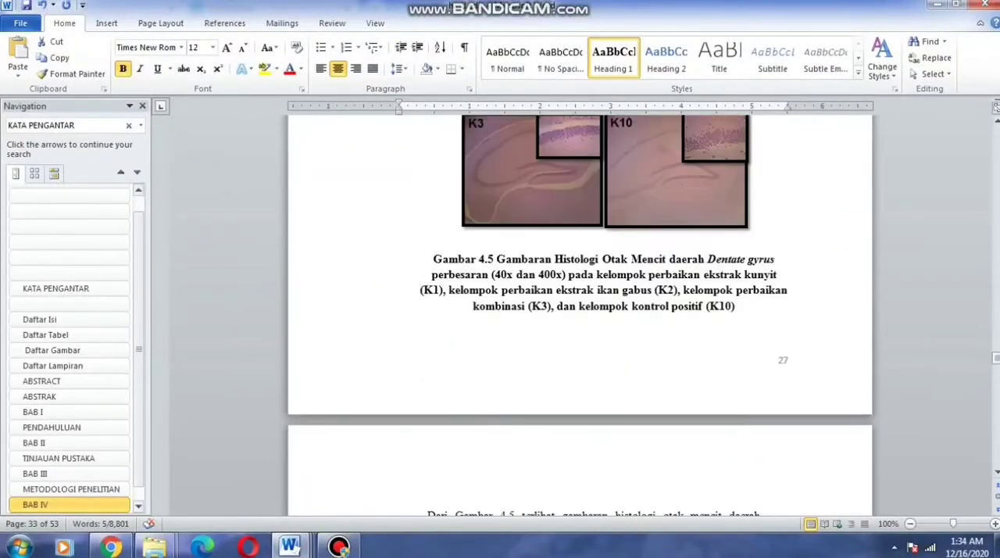
pyautogui.scroll(-8, 579, 312)
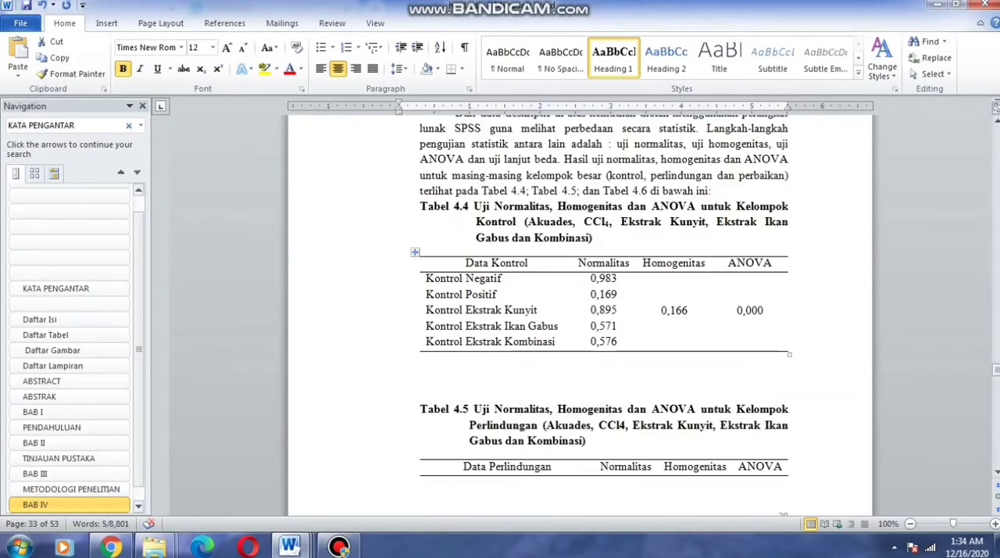
pyautogui.scroll(-8, 579, 312)
pyautogui.scroll(-20, 580, 312)
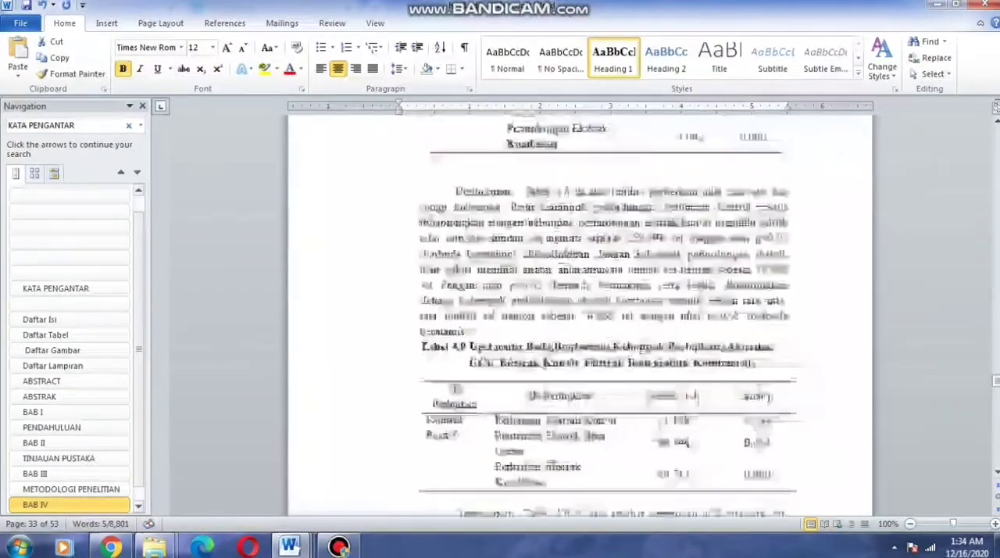
pyautogui.scroll(-20, 580, 312)
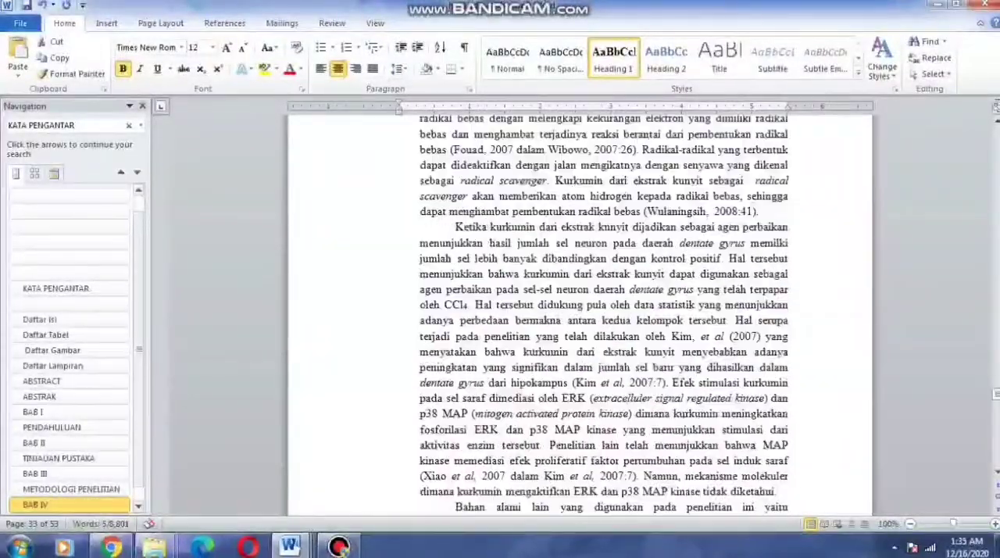
pyautogui.scroll(-12, 579, 312)
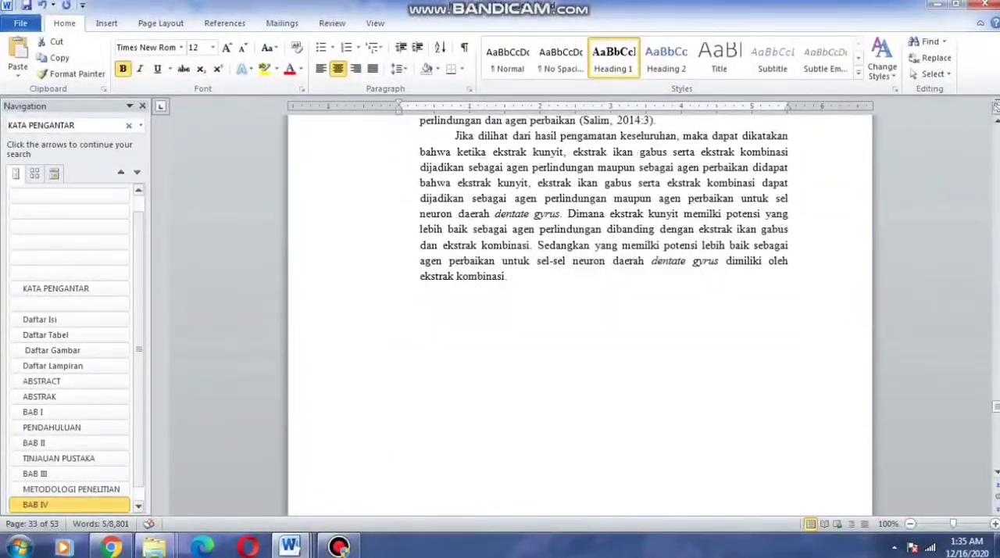
pyautogui.scroll(-6, 580, 313)
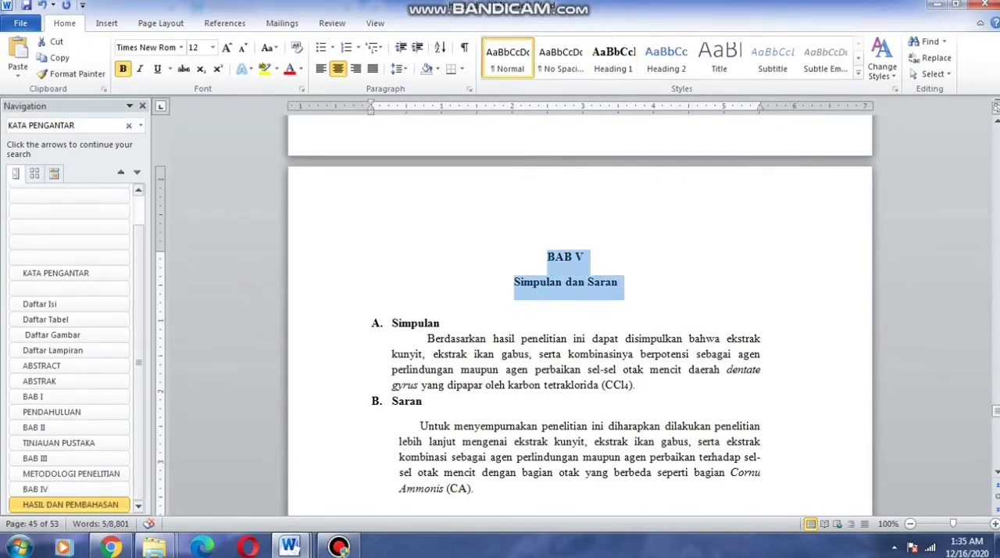
pyautogui.scroll(-18, 735, 352)
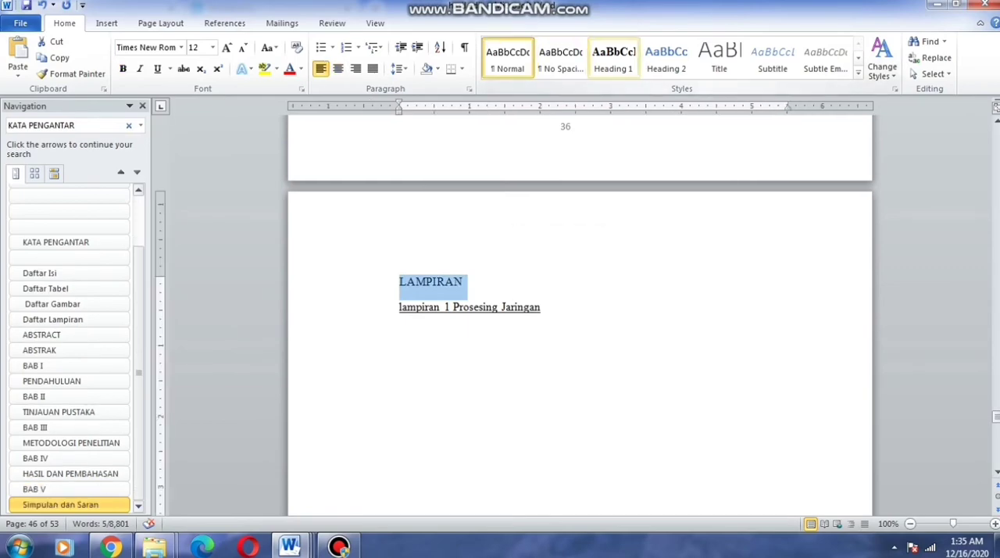
pyautogui.scroll(-1, 703, 328)
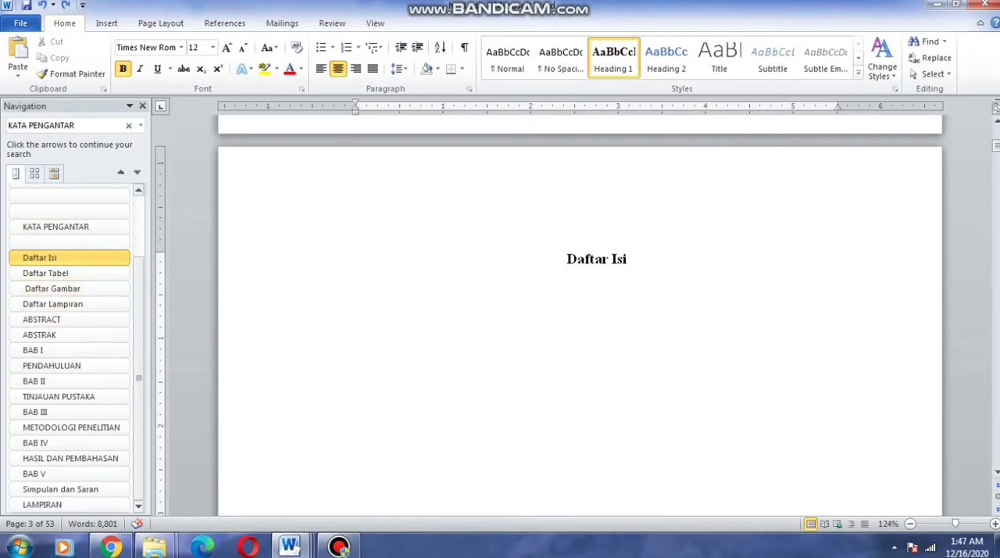
# Insert an Automatic Table 1 table of contents directly below the Daftar Isi title
pyautogui.click(225, 23)
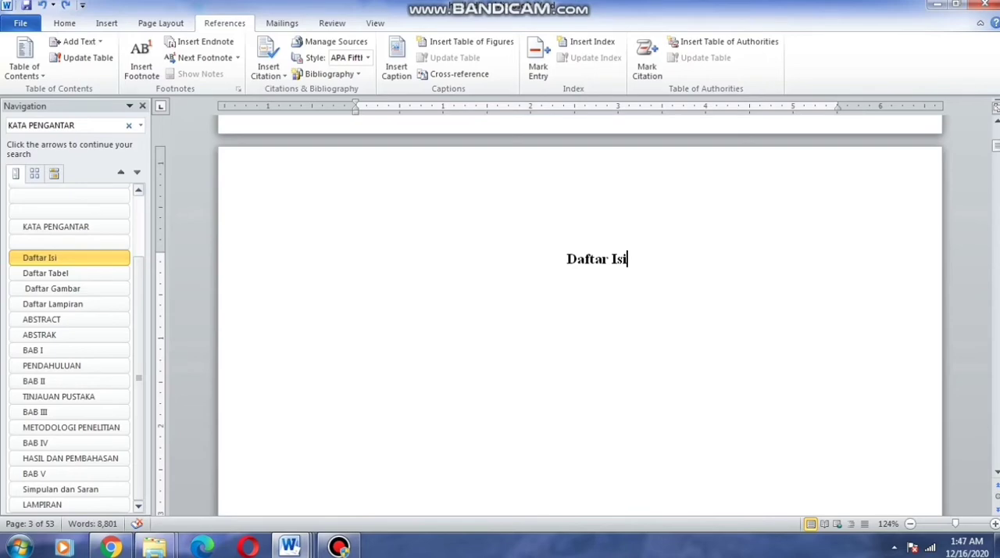
pyautogui.click(23, 58)
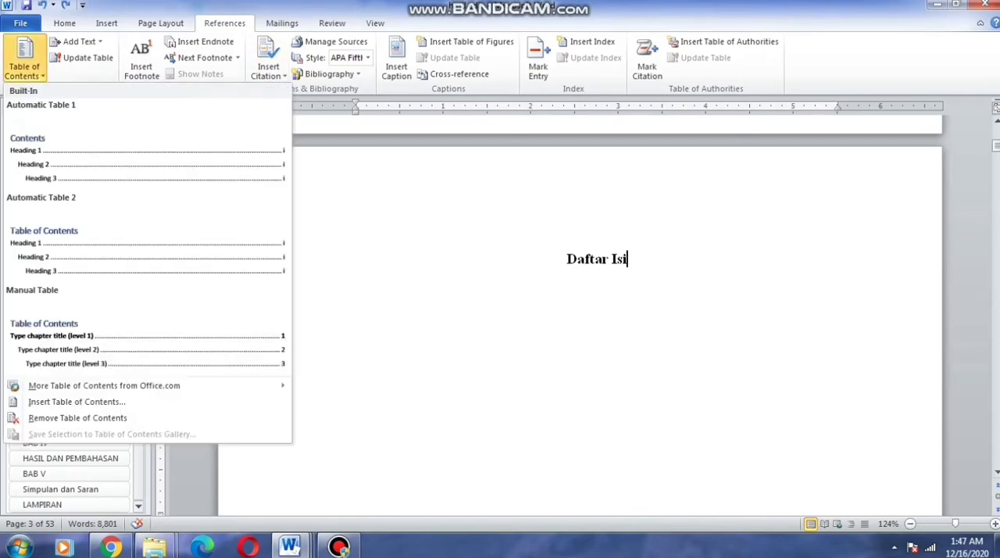
pyautogui.click(147, 149)
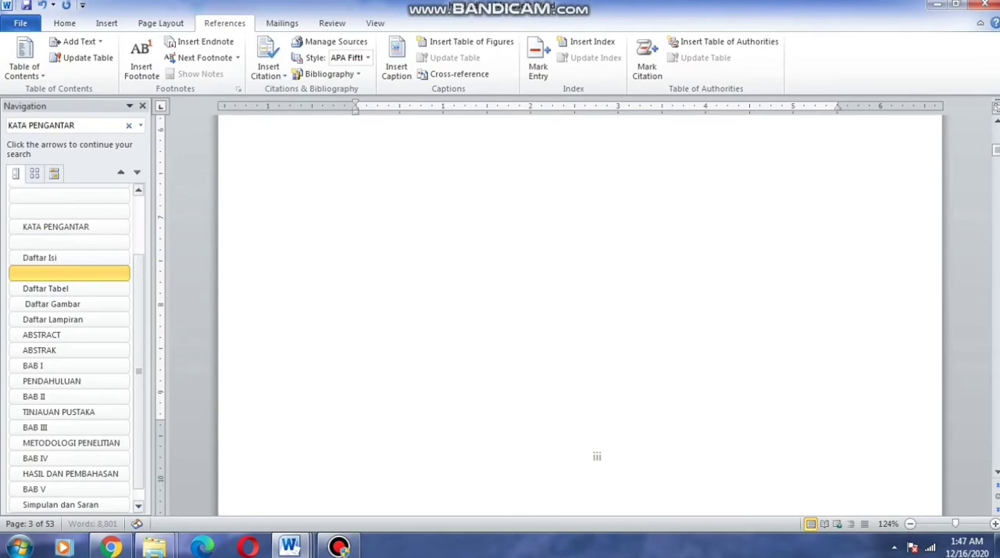
pyautogui.scroll(6, 580, 351)
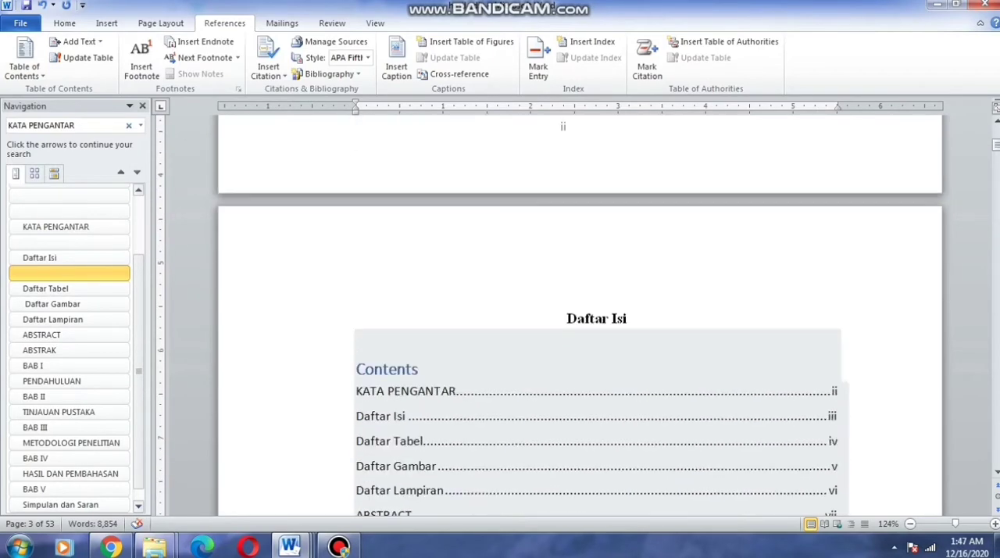
# Delete the built-in Contents heading text above the first entry of the table of contents
pyautogui.scroll(-3, 580, 352)
pyautogui.click(420, 282)
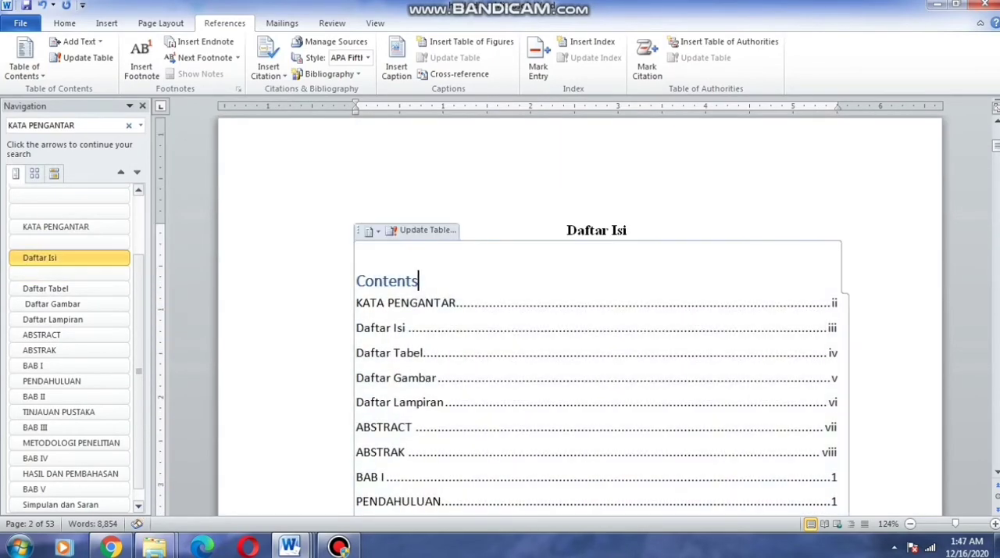
pyautogui.press('BackSpace')
pyautogui.press('BackSpace')
pyautogui.press('BackSpace')
pyautogui.press('BackSpace')
pyautogui.press('BackSpace')
pyautogui.press('BackSpace')
pyautogui.press('BackSpace')
pyautogui.press('BackSpace')
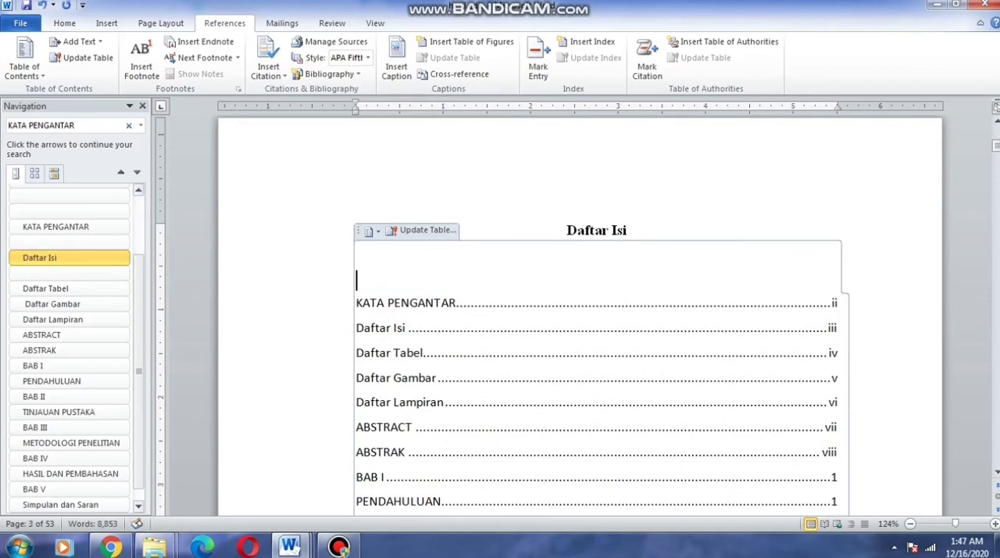
# Review the table of contents entries and their page numbers, checking the chapter numbers that sit on separate lines from their titles
pyautogui.click(236, 461)
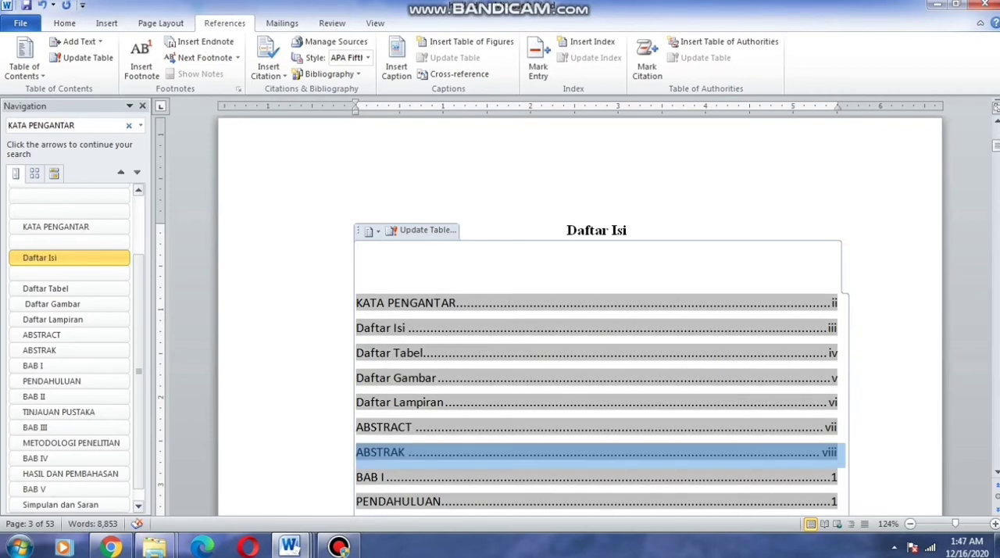
pyautogui.click(266, 353)
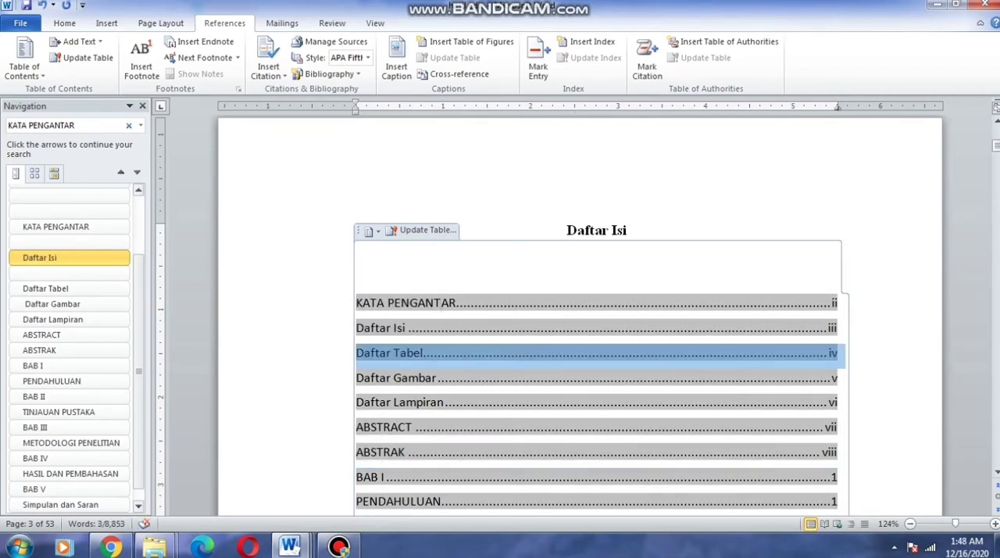
pyautogui.click(838, 353)
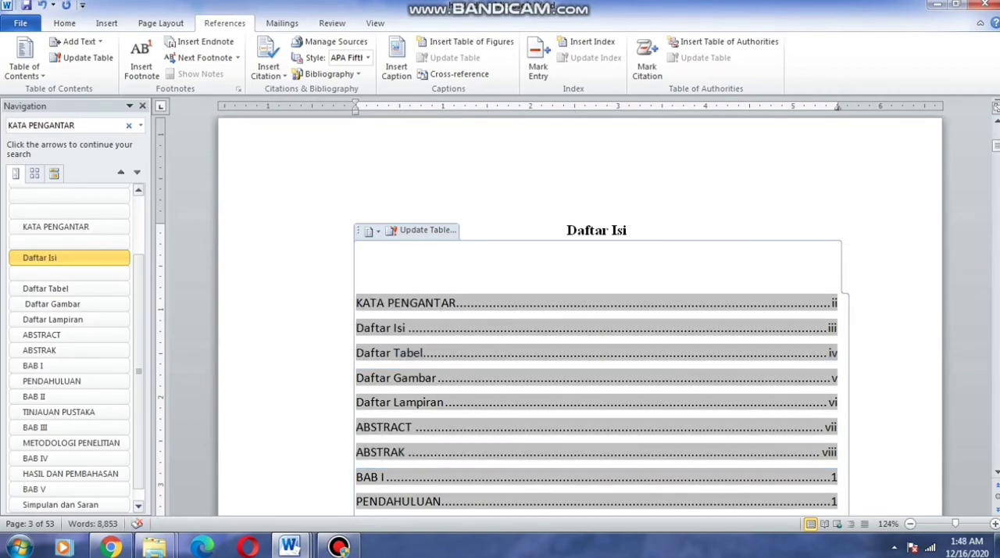
pyautogui.scroll(-5, 580, 314)
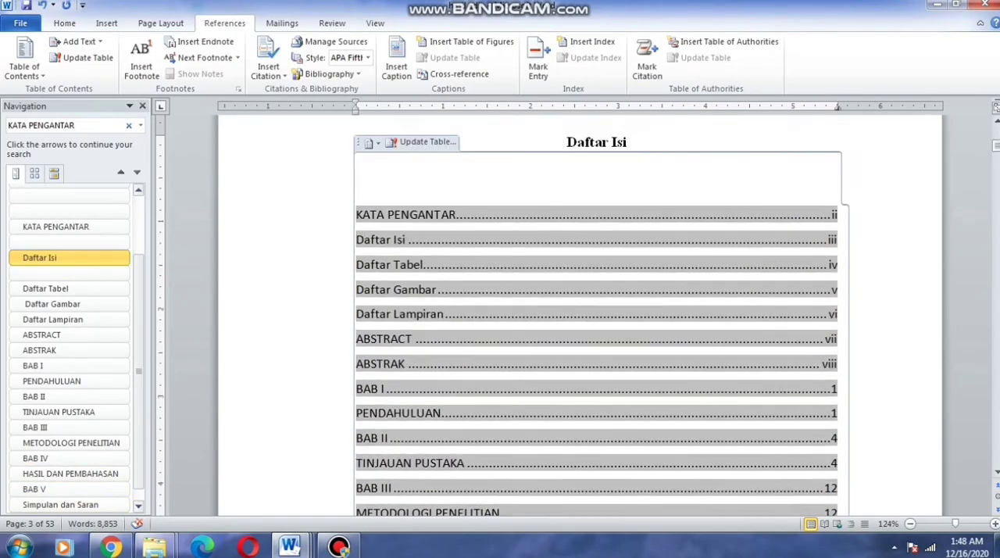
pyautogui.scroll(3, 580, 313)
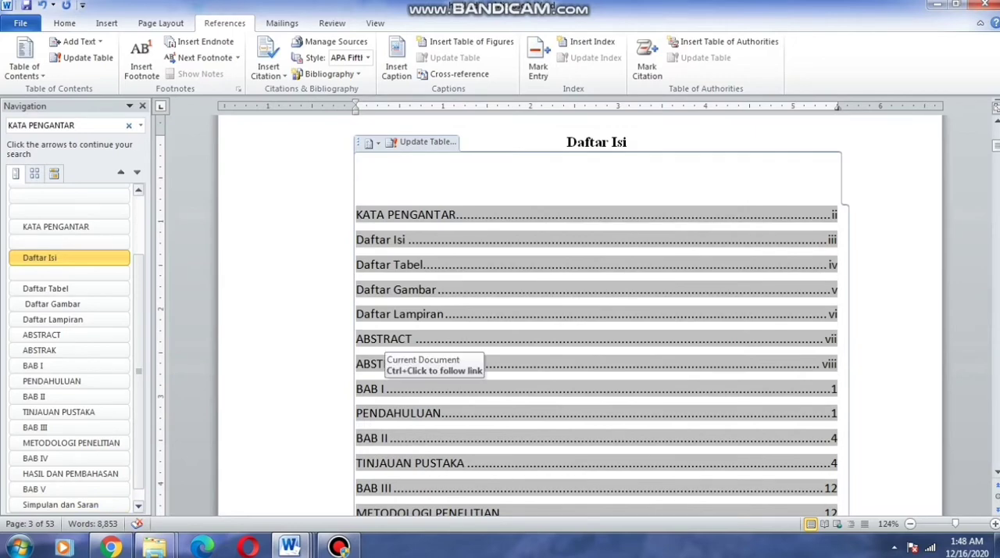
pyautogui.scroll(-1, 383, 347)
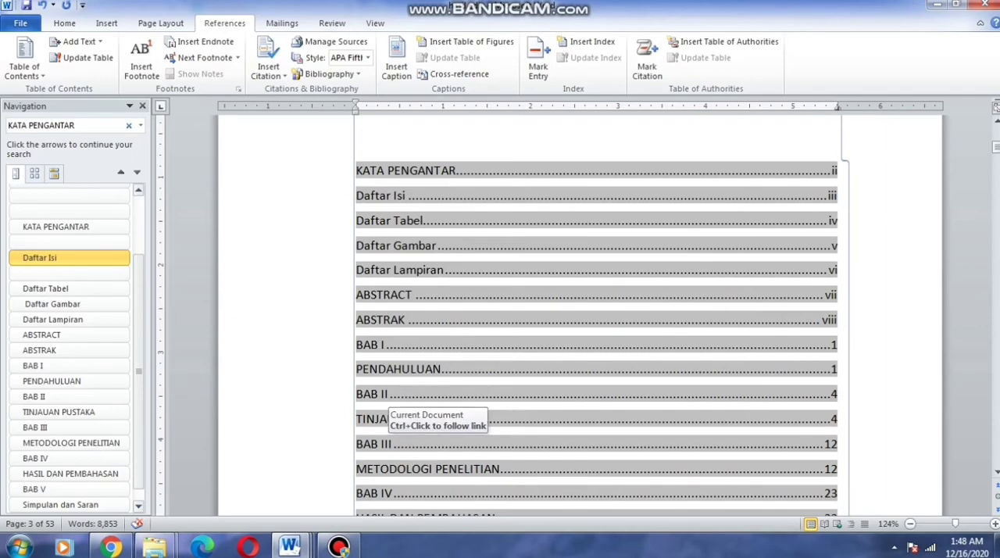
pyautogui.scroll(-4, 508, 367)
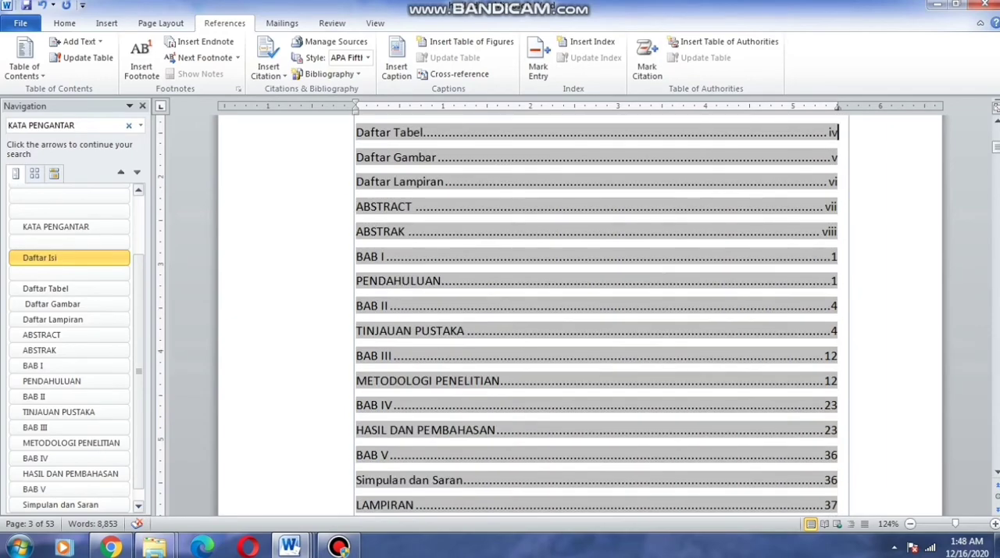
pyautogui.scroll(2, 500, 344)
pyautogui.click(297, 431)
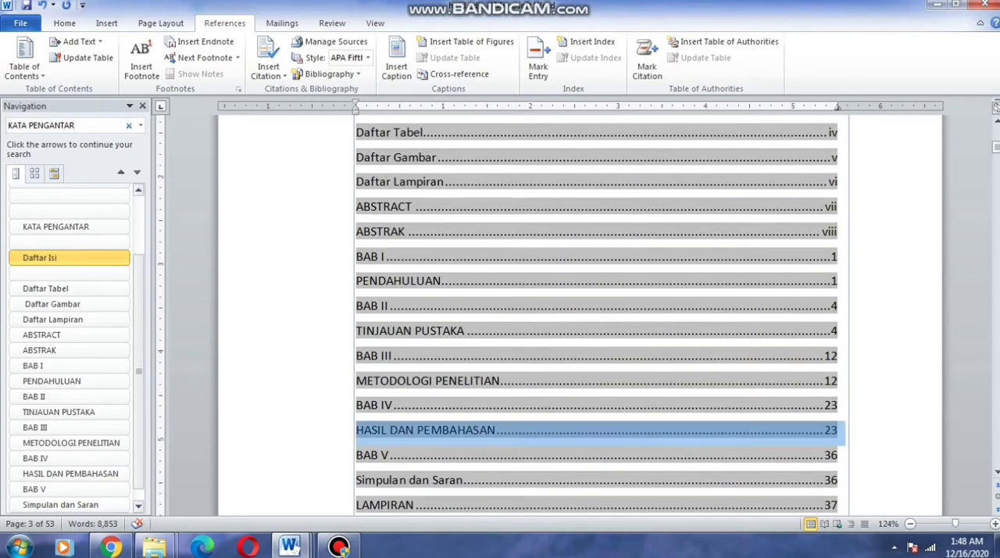
pyautogui.click(297, 407)
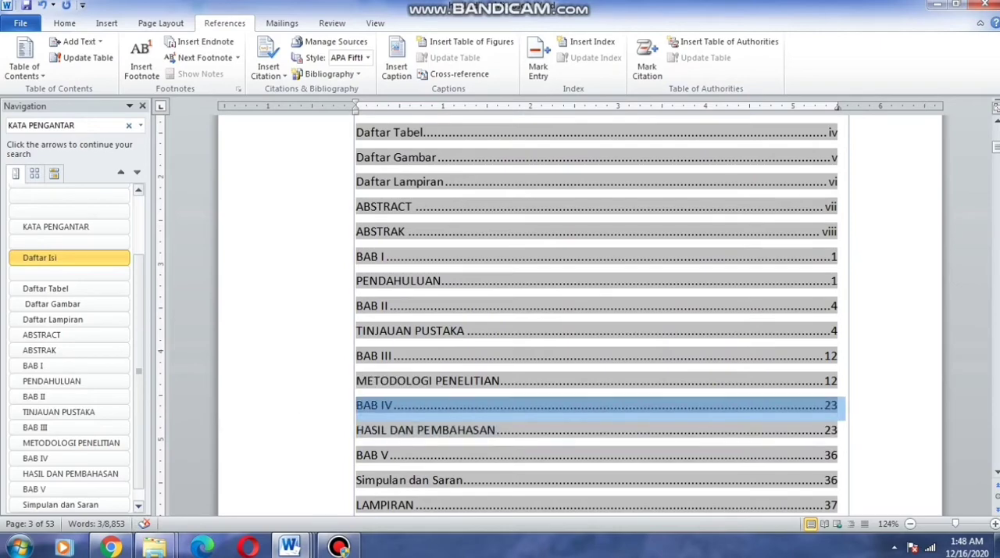
pyautogui.click(840, 381)
pyautogui.scroll(-3, 839, 381)
pyautogui.click(531, 351)
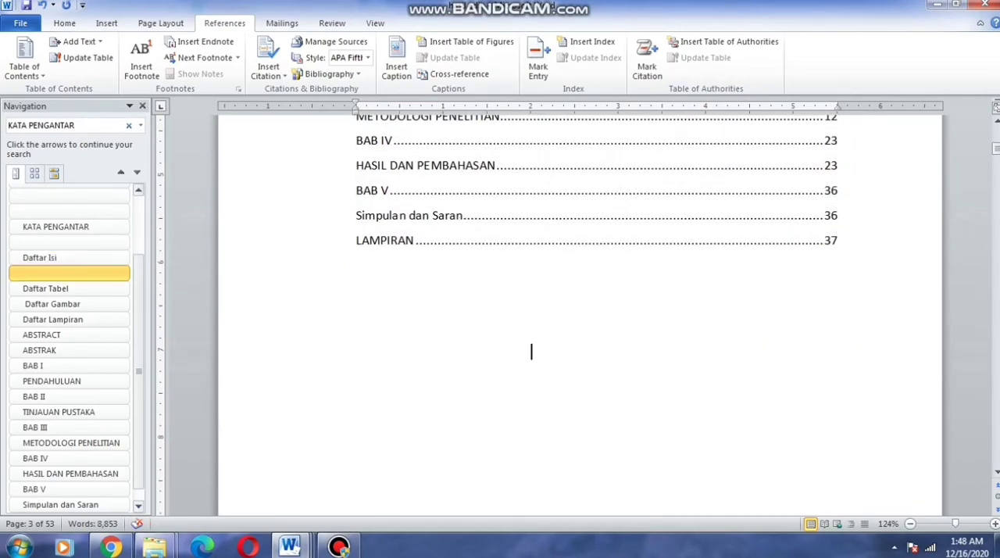
pyautogui.scroll(3, 532, 352)
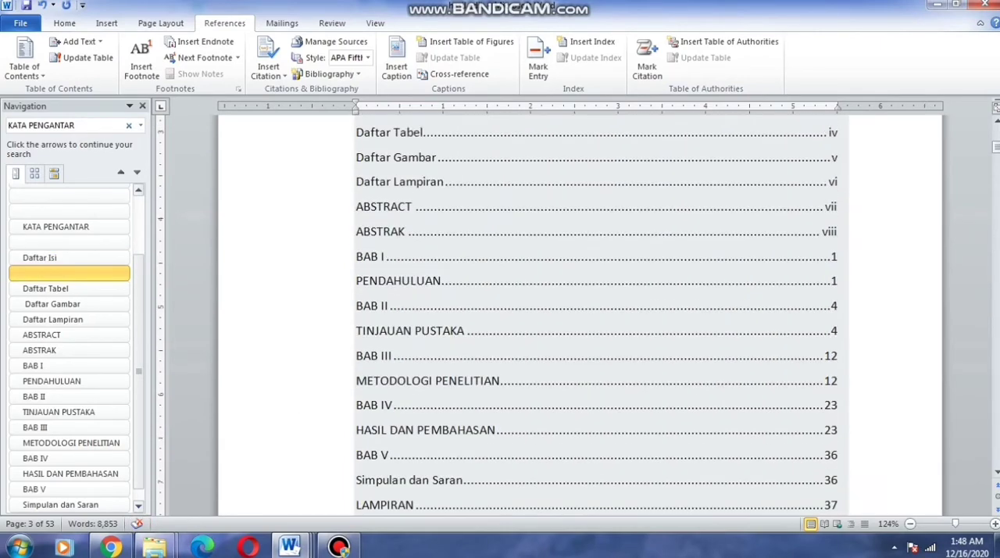
pyautogui.scroll(3, 596, 313)
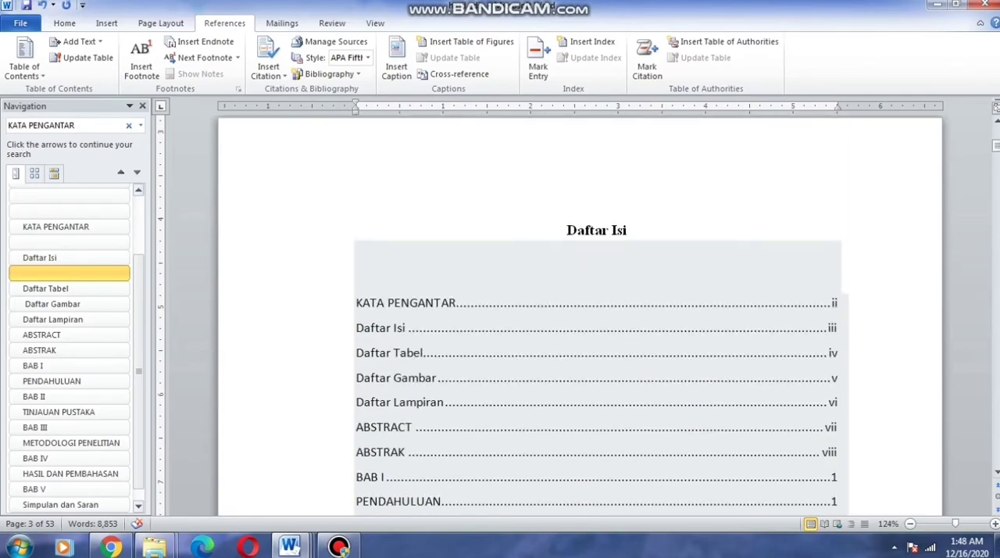
pyautogui.scroll(-1, 596, 312)
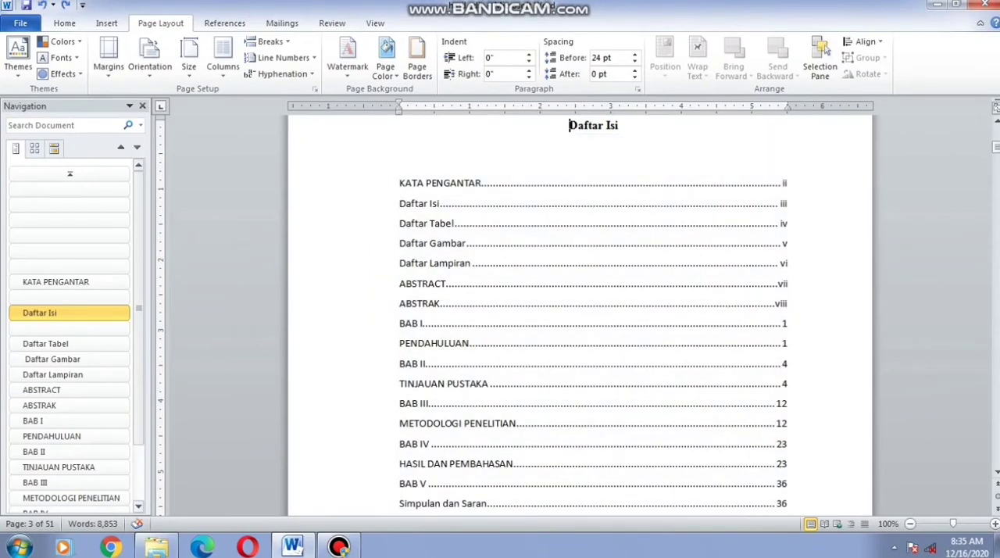
# Remove the separate BAB I line from the table of contents and make the entry below read BAB I PENDAHULUAN
pyautogui.click(594, 313)
pyautogui.moveTo(400, 324); pyautogui.dragTo(790, 325)
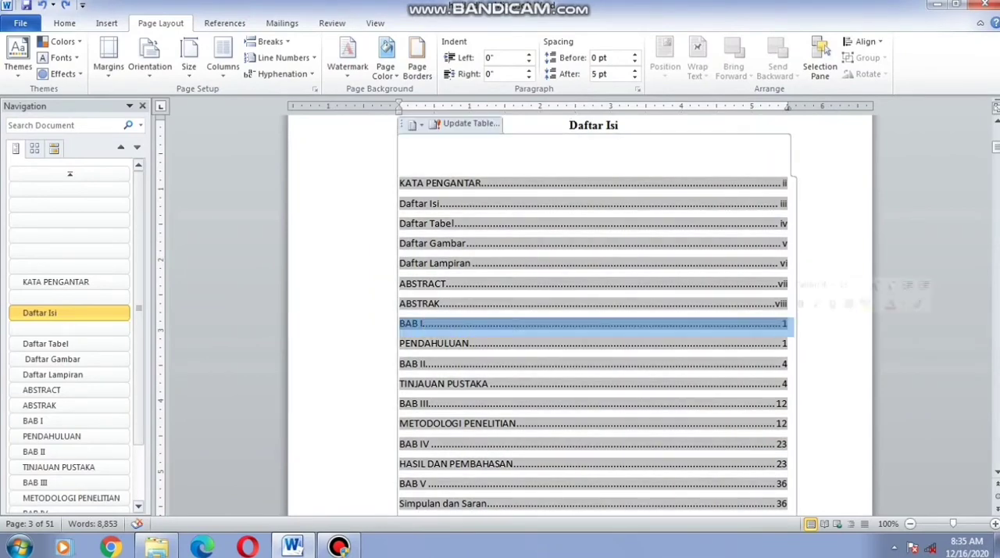
pyautogui.press('Delete')
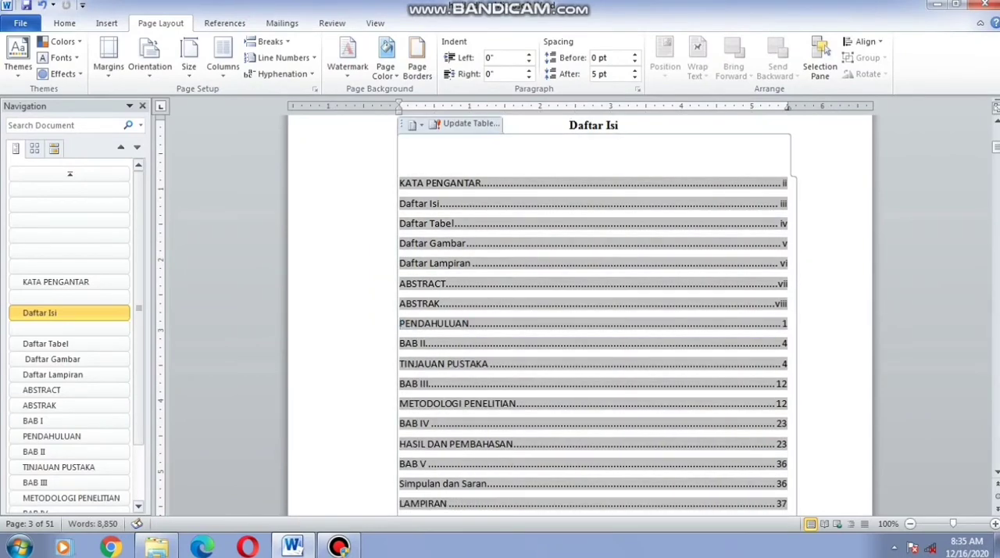
pyautogui.write('BAB ')
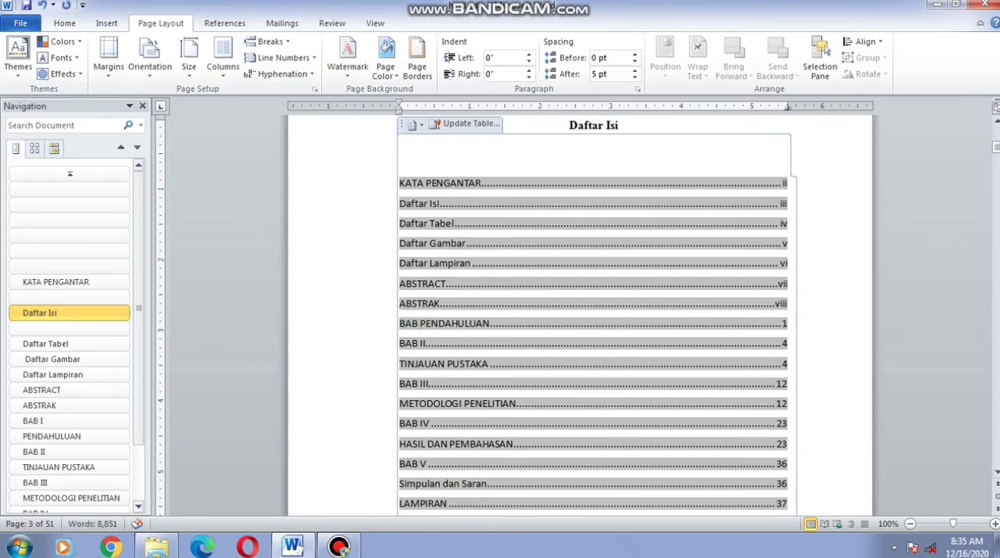
pyautogui.write('I')
# Remove the separate BAB II line from the table of contents and make the entry below read BAB II TINJAUAN PUSTAKA
pyautogui.moveTo(426, 343); pyautogui.dragTo(811, 345)
pyautogui.click(400, 343)
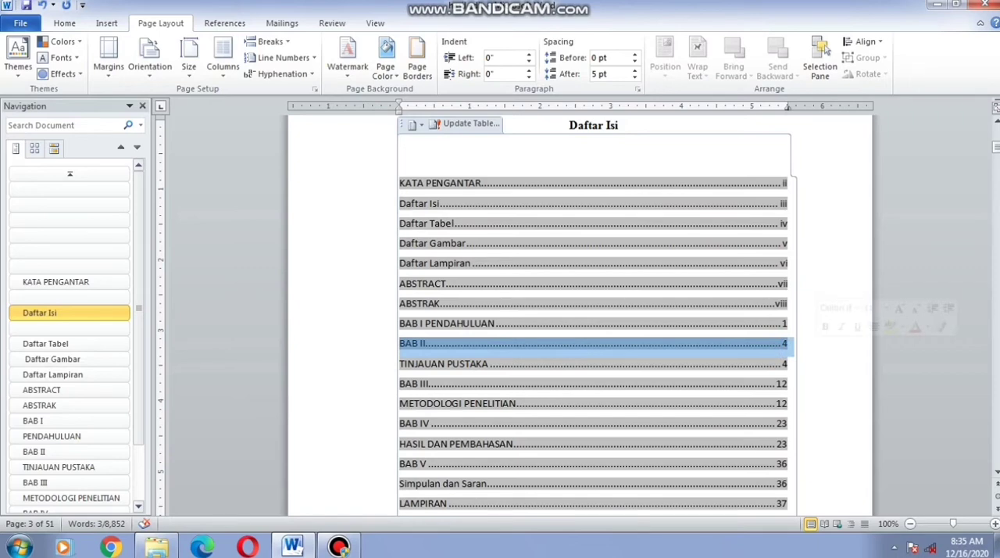
pyautogui.press('Delete')
pyautogui.write('BA')
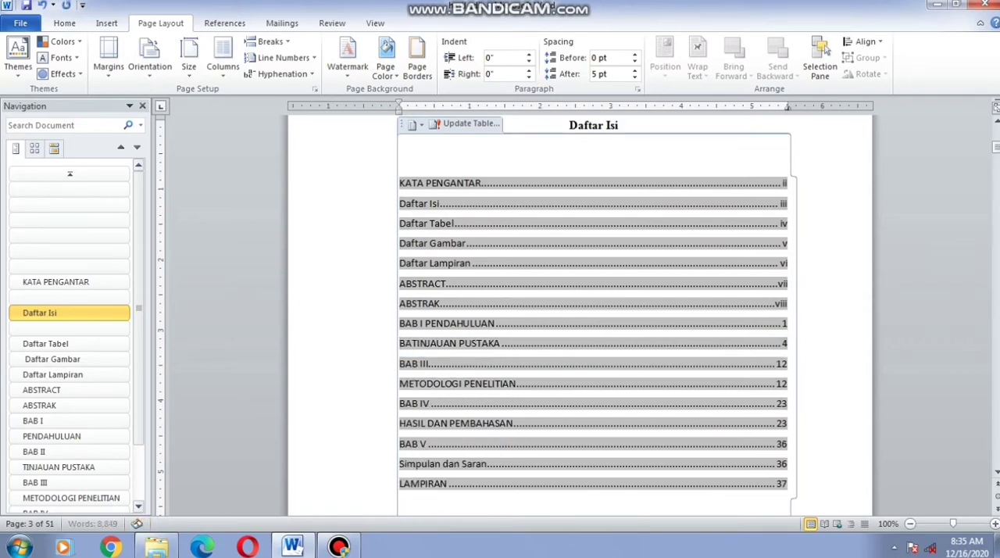
pyautogui.write('B I')
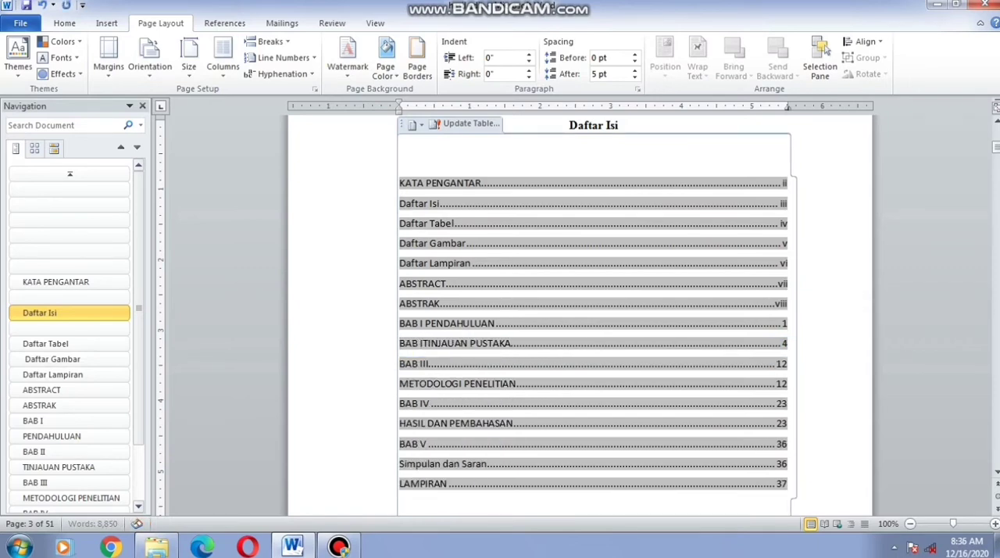
pyautogui.write('I')
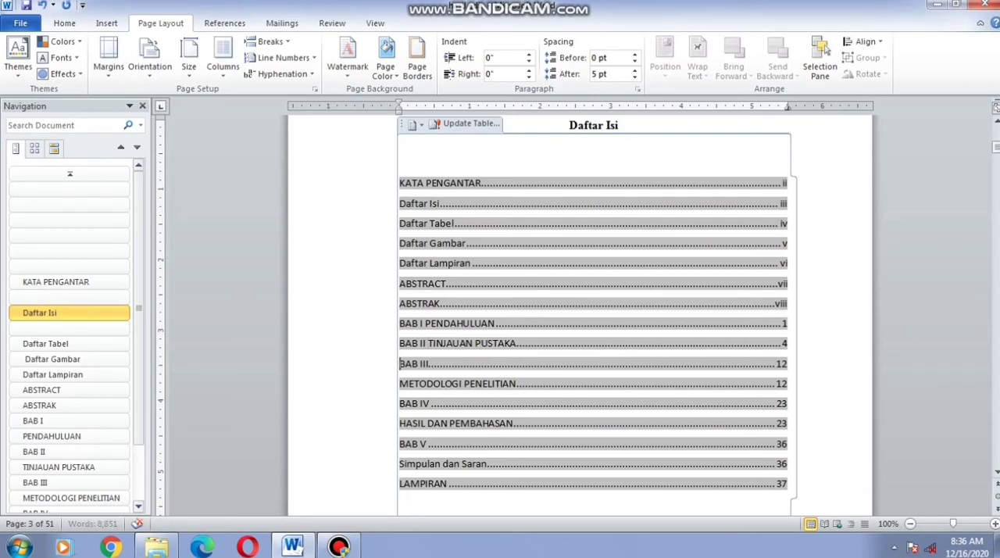
# Remove the separate BAB III line from the table of contents and make the entry below read BAB III METODOLOGI PENELITIAN
pyautogui.moveTo(789, 364); pyautogui.dragTo(735, 364)
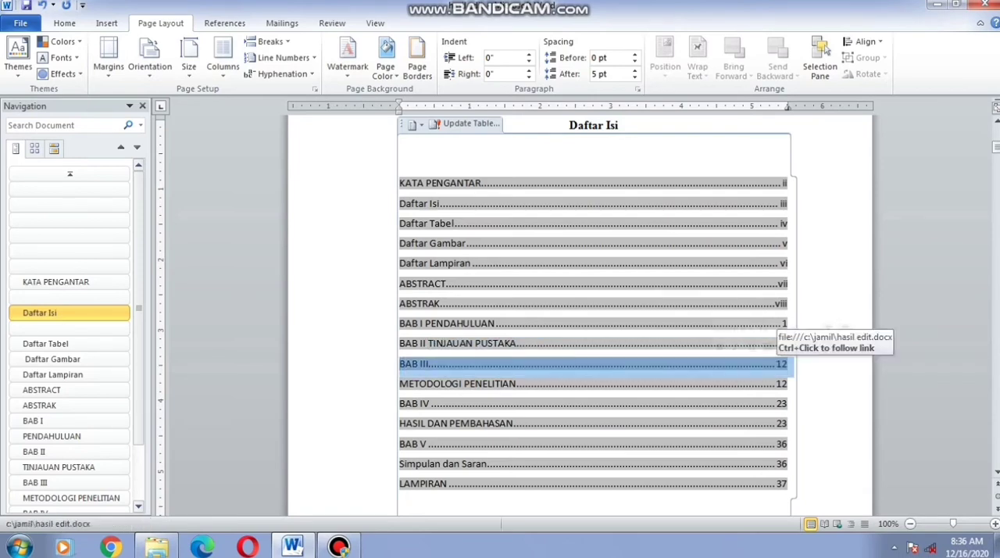
pyautogui.press('Delete')
pyautogui.write('BAB ')
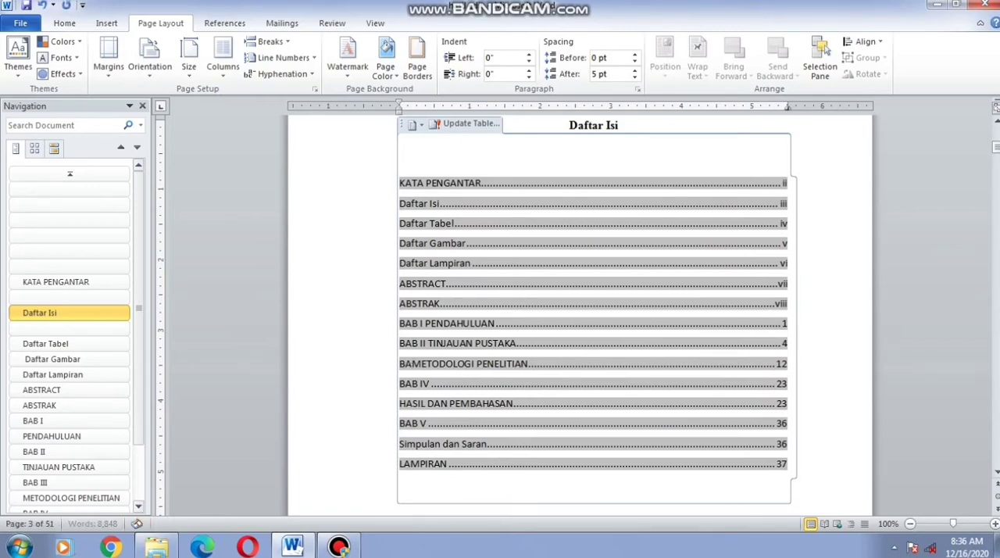
pyautogui.write('III')
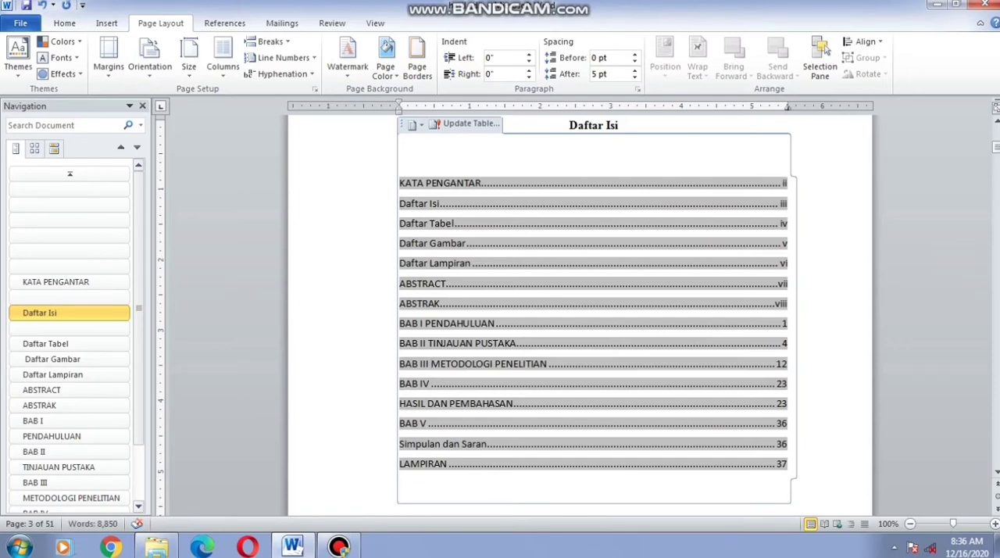
# Remove the separate BAB IV line from the table of contents and make the entry below read BAB IV HASIL DAN PEMBAHASAN
pyautogui.moveTo(400, 383); pyautogui.dragTo(790, 384)
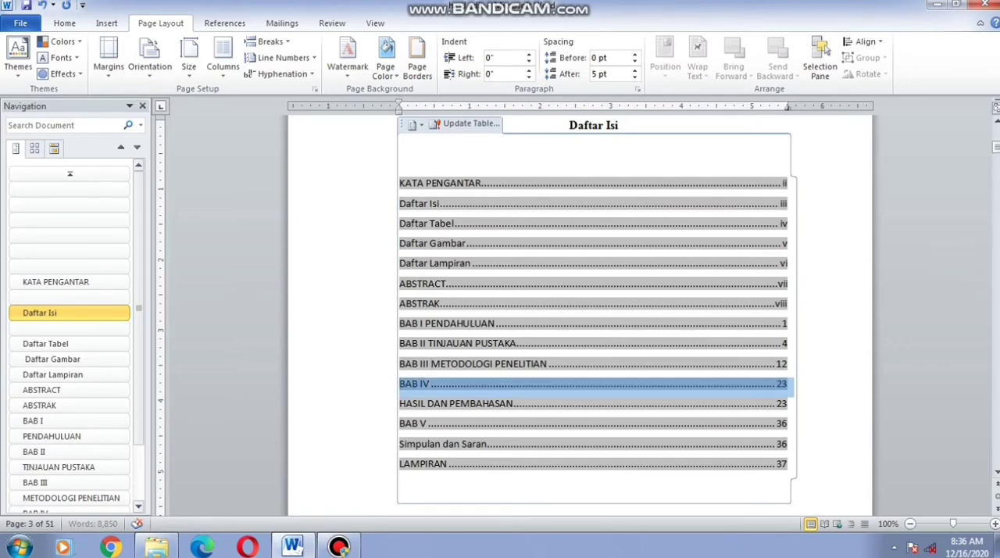
pyautogui.press('BackSpace')
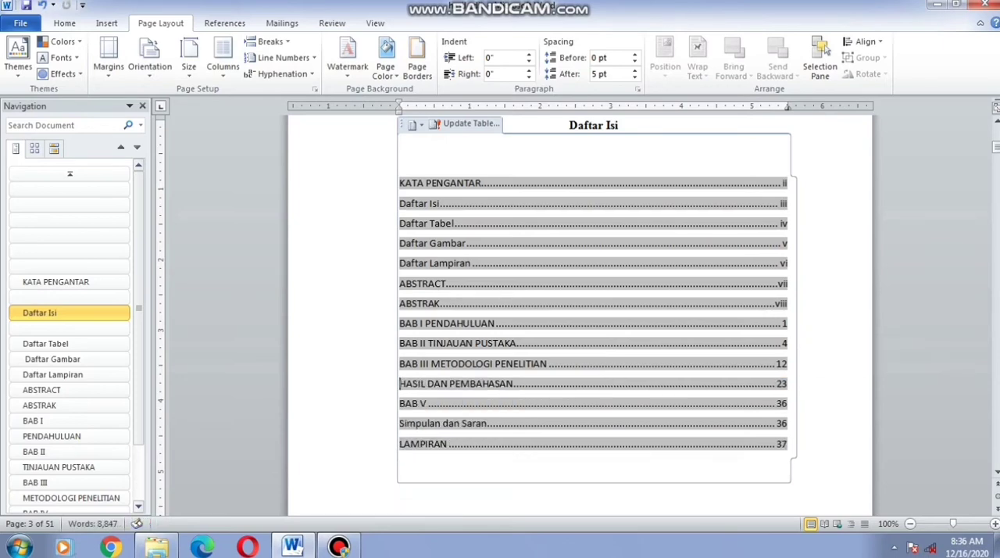
pyautogui.write('BAB IVV')
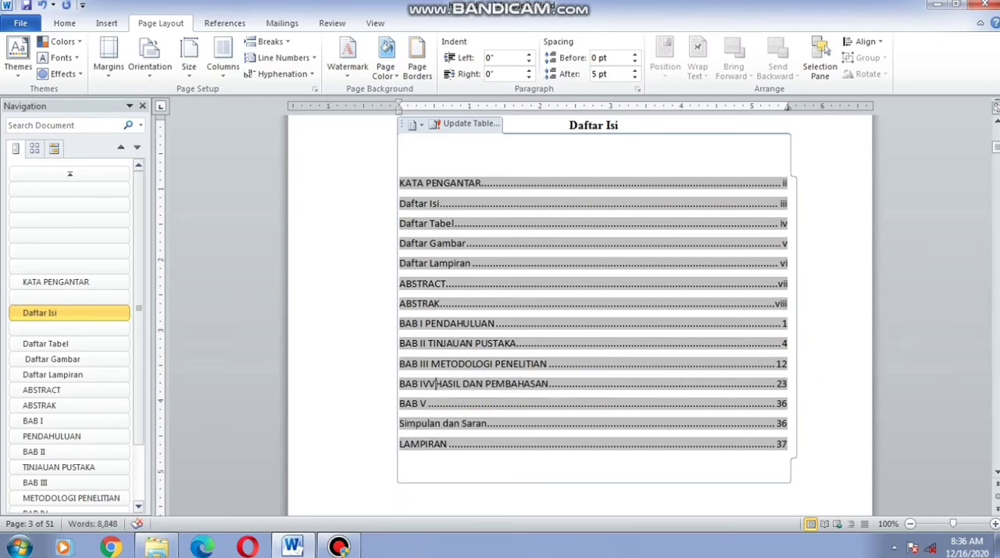
pyautogui.press('BackSpace')
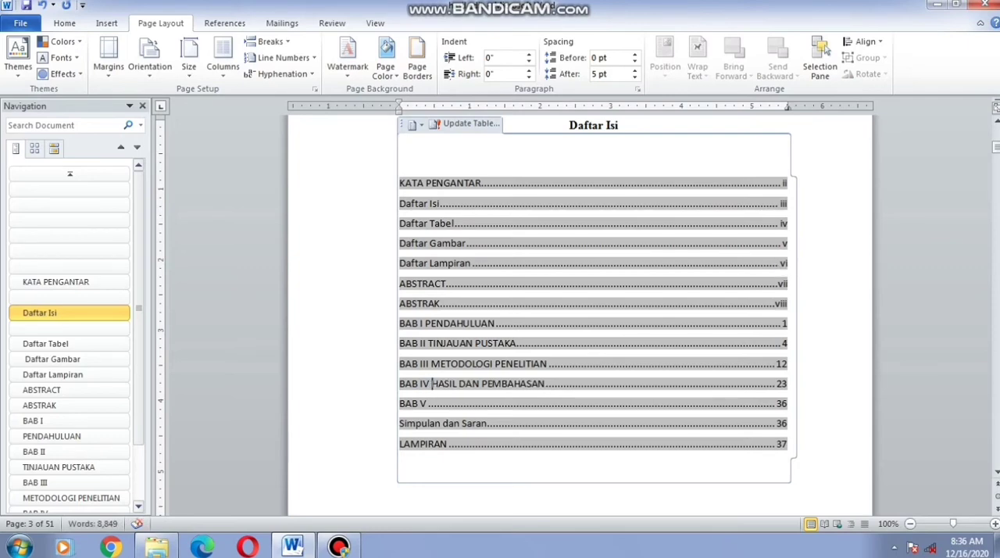
# Remove the separate BAB V line from the table of contents and make the entry below read BAB V Simpulan dan Saran
pyautogui.moveTo(420, 404); pyautogui.dragTo(783, 404)
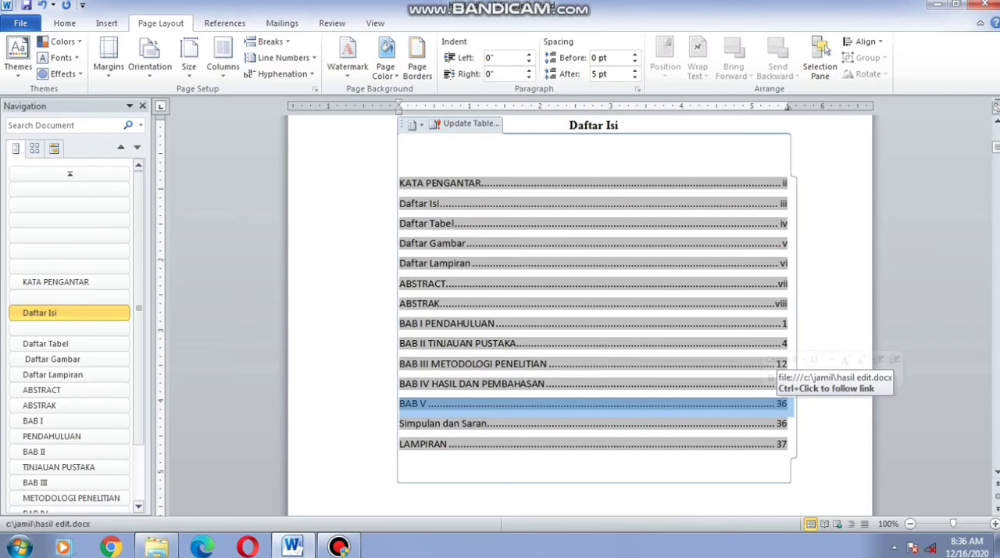
pyautogui.press('BackSpace')
pyautogui.write('BA')
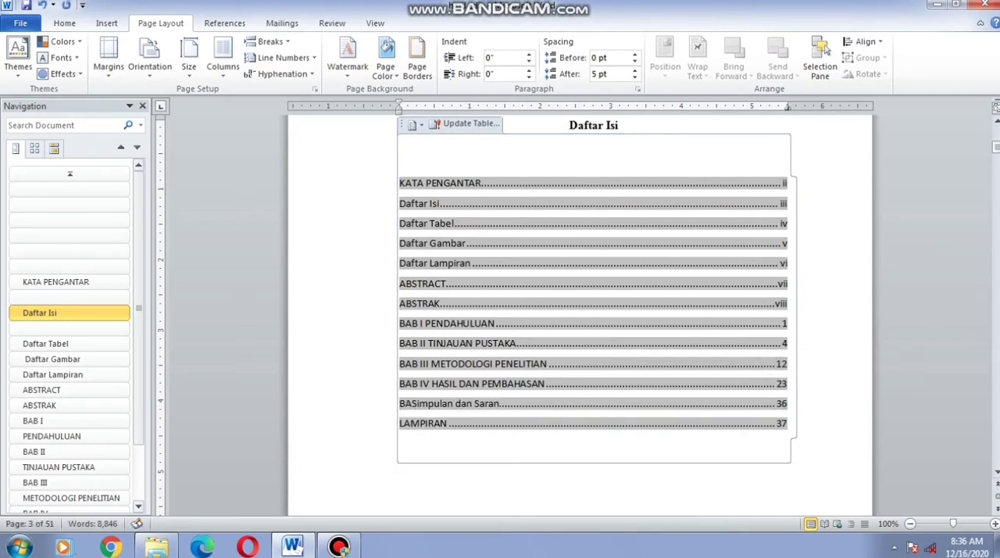
pyautogui.write('B V')
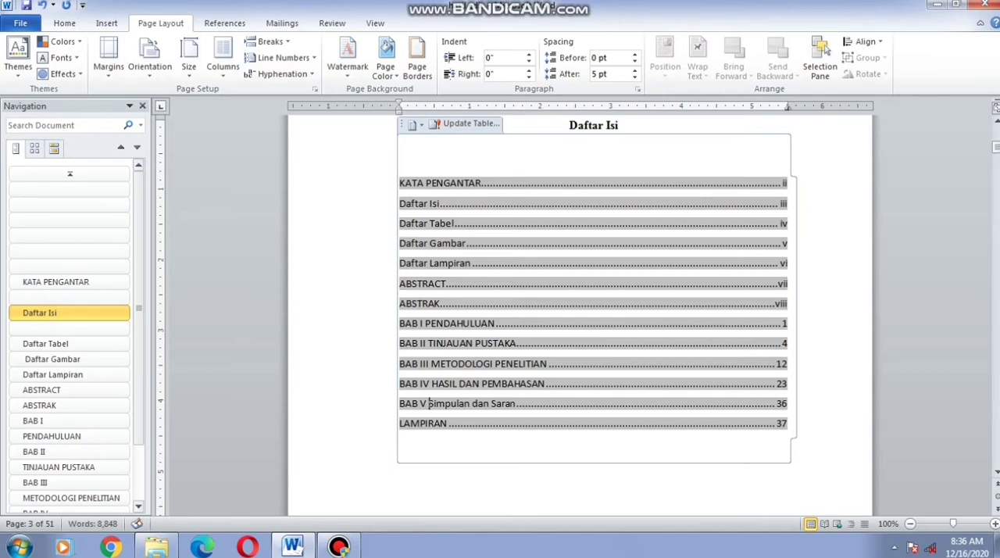
# Apply the Heading 2 style to the BAB I subheadings Latar Belakang, Perumusan Masalah, Tujuan Umum, Tujuan Khusus and Manfaat together
pyautogui.scroll(-3, 781, 320)
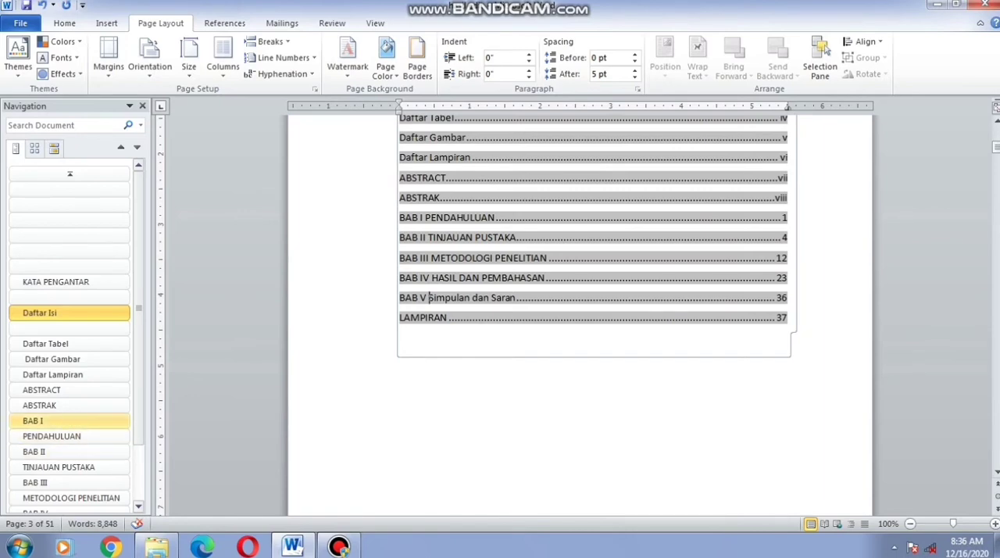
pyautogui.click(47, 420)
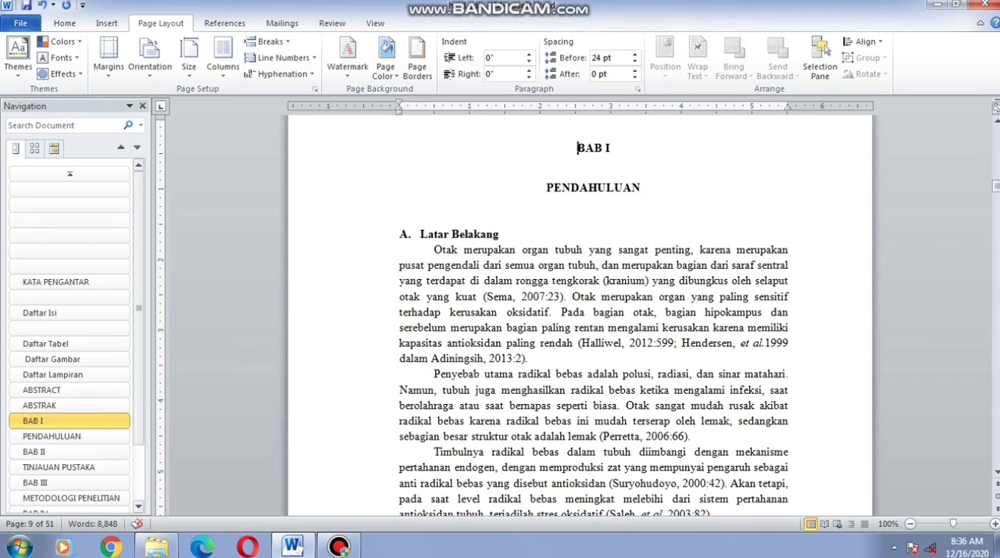
pyautogui.moveTo(404, 234); pyautogui.dragTo(508, 234)
pyautogui.click(400, 204)
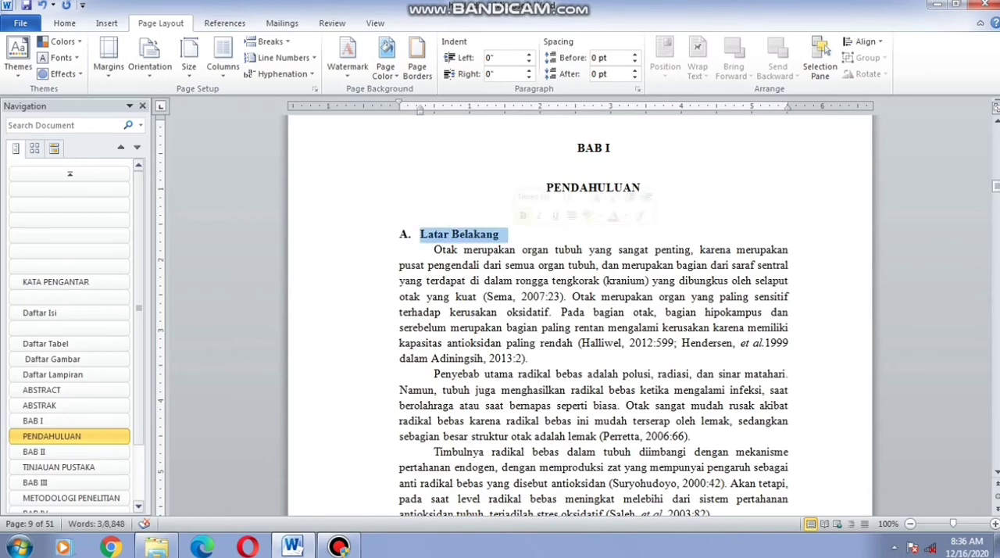
pyautogui.scroll(-5, 593, 313)
pyautogui.scroll(-8, 594, 312)
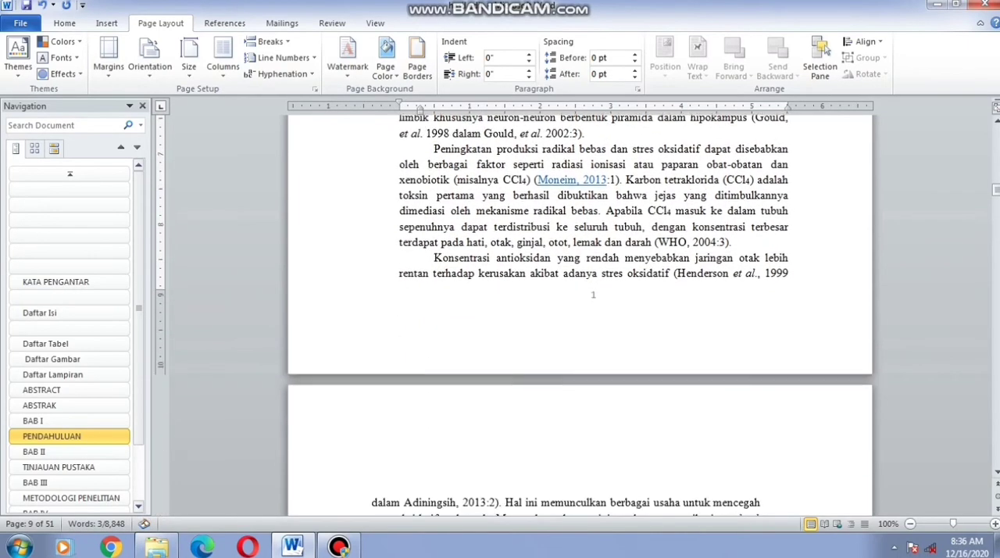
pyautogui.scroll(-10, 594, 118)
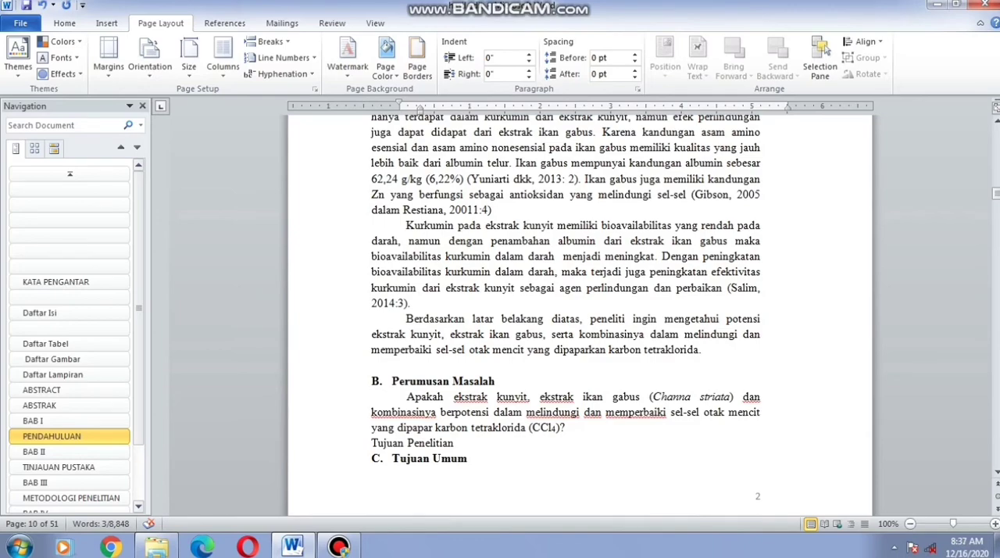
pyautogui.keyDown('ctrl'); pyautogui.click(355, 381); pyautogui.keyUp('ctrl')
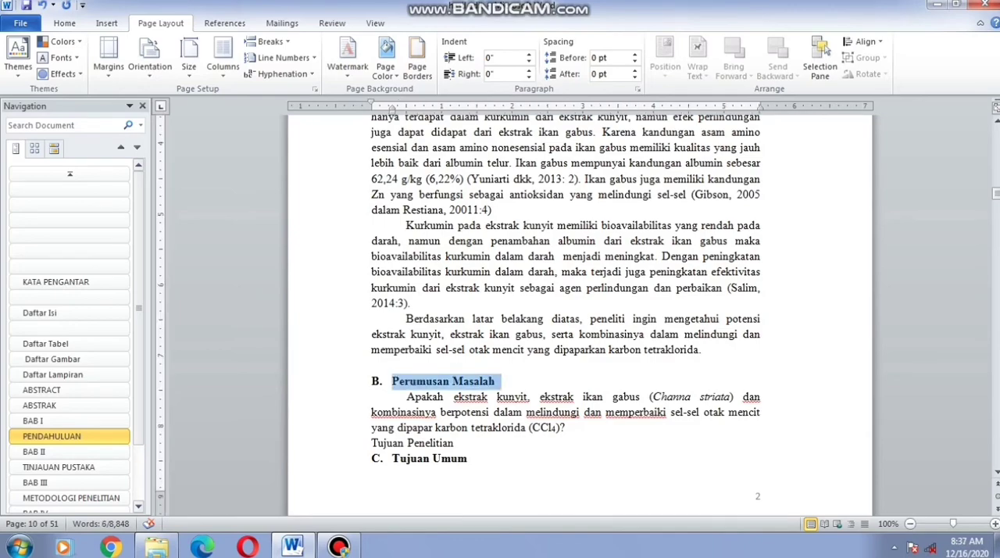
pyautogui.keyDown('ctrl'); pyautogui.click(355, 458); pyautogui.keyUp('ctrl')
pyautogui.scroll(-7, 580, 315)
pyautogui.scroll(-5, 579, 315)
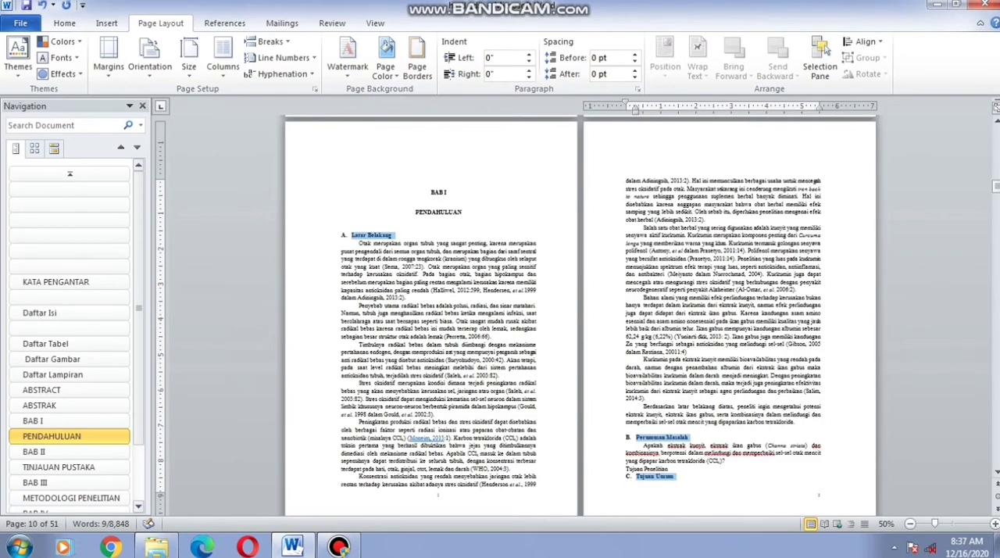
pyautogui.scroll(-3, 580, 315)
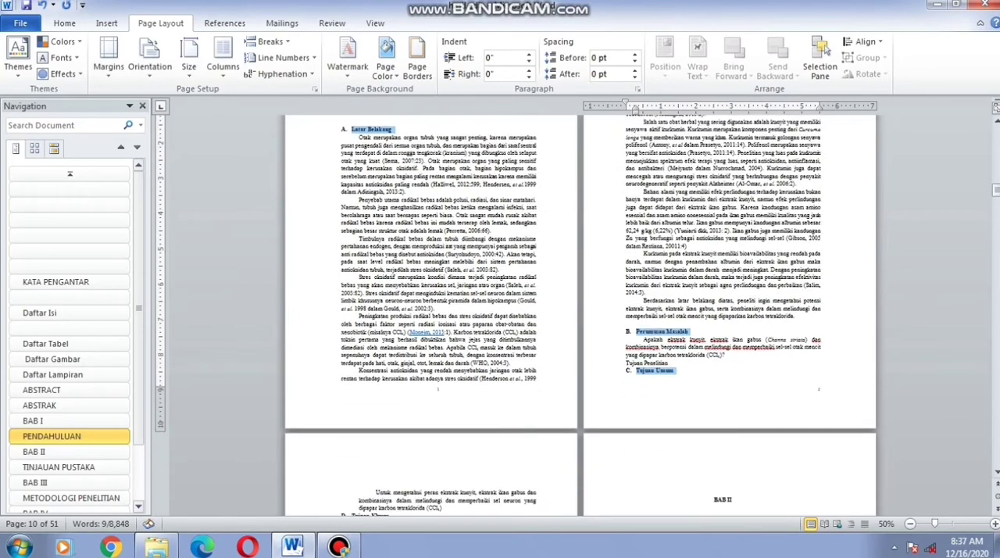
pyautogui.scroll(-3, 579, 315)
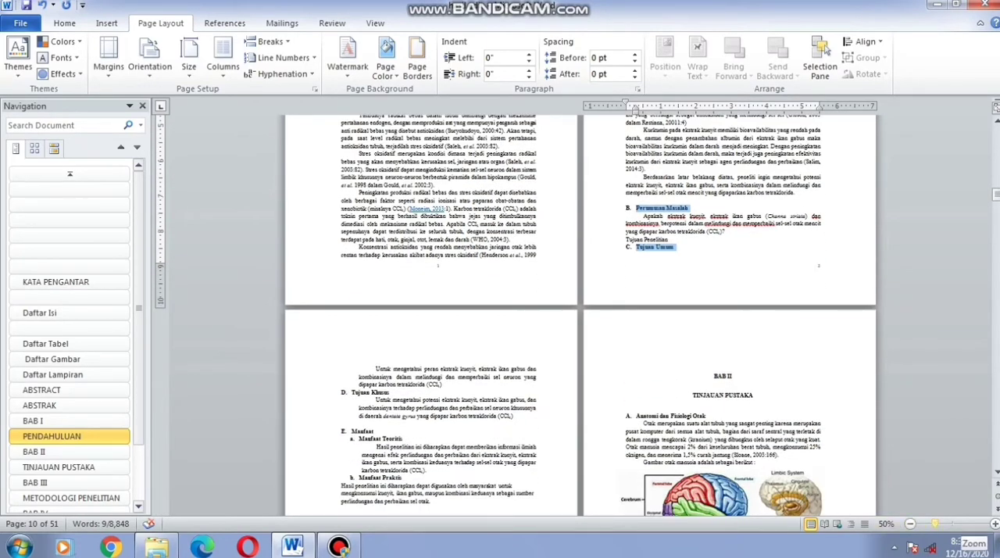
pyautogui.moveTo(936, 524); pyautogui.dragTo(949, 523)
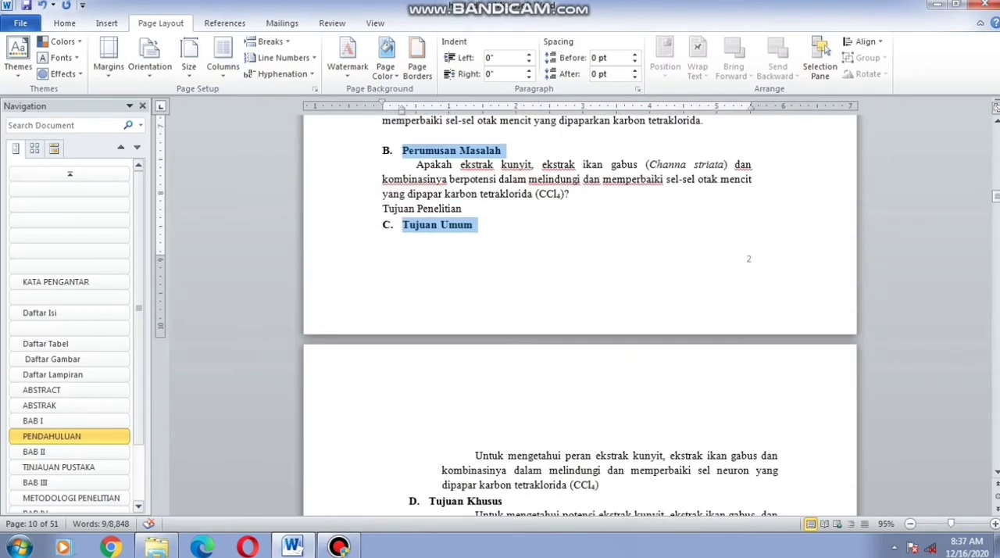
pyautogui.scroll(-3, 580, 315)
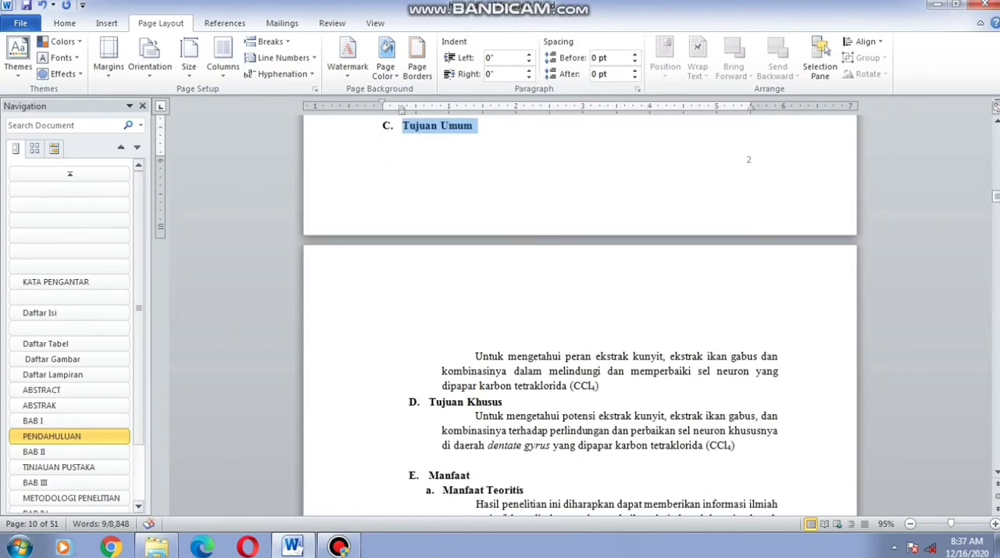
pyautogui.keyDown('ctrl'); pyautogui.click(343, 402); pyautogui.keyUp('ctrl')
pyautogui.keyDown('ctrl'); pyautogui.click(344, 474); pyautogui.keyUp('ctrl')
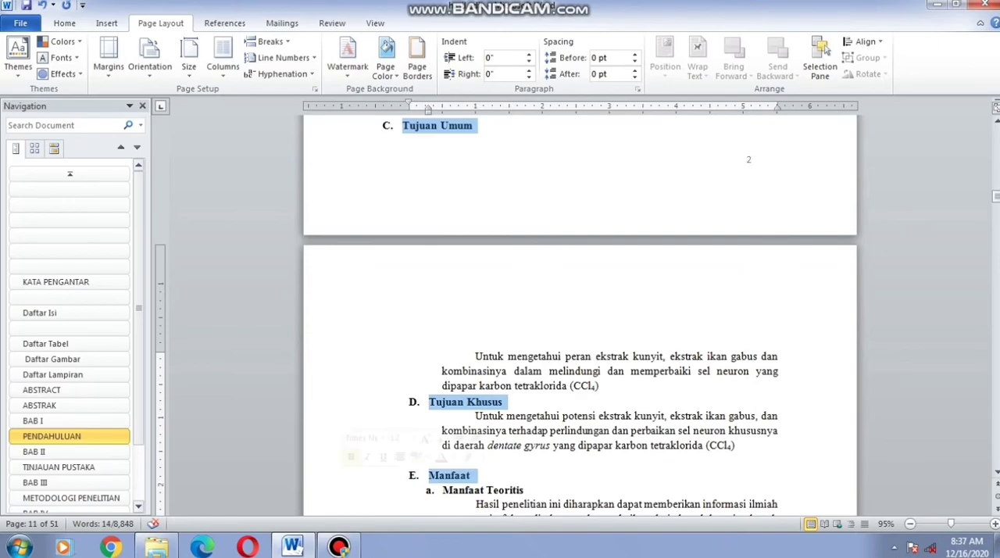
pyautogui.scroll(-3, 580, 313)
pyautogui.scroll(-8, 580, 313)
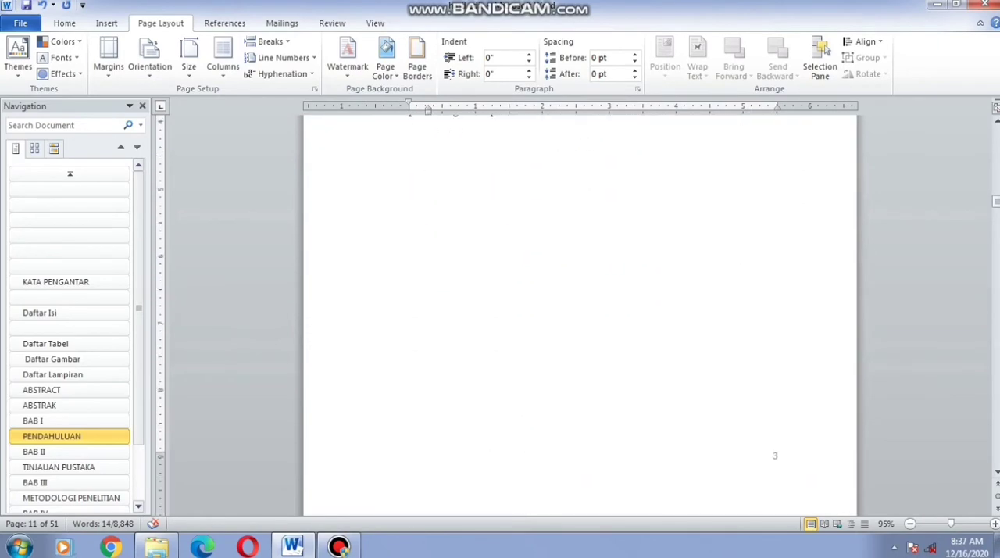
pyautogui.scroll(-6, 580, 312)
pyautogui.scroll(10, 579, 313)
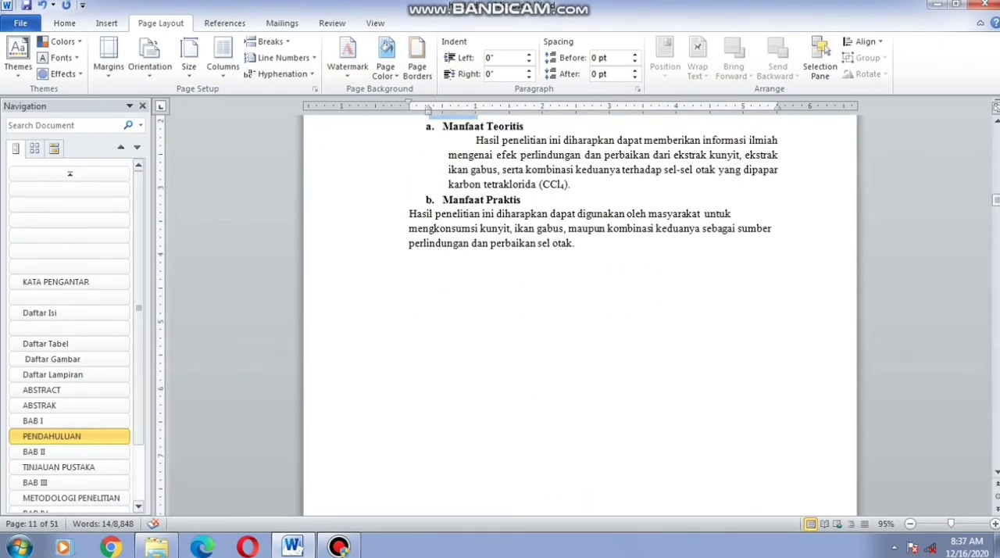
pyautogui.click(64, 23)
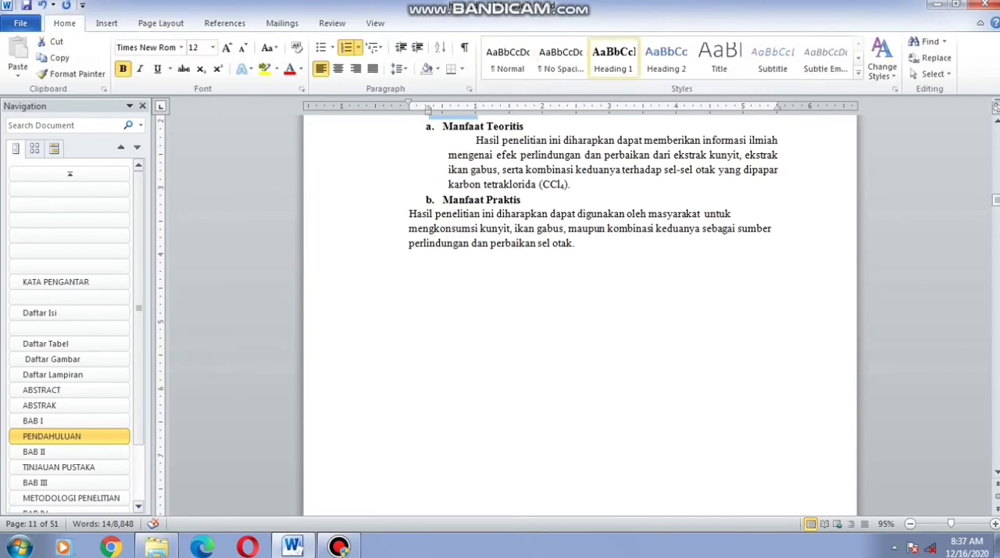
pyautogui.click(666, 59)
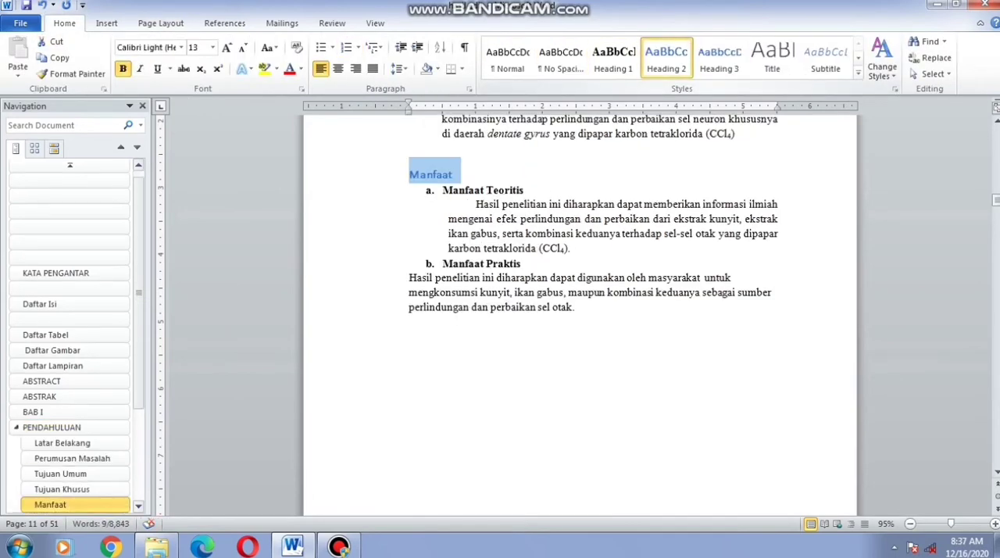
# Modify the Heading 2 style to use Times New Roman, 12 pt, justified alignment and black font colour
pyautogui.scroll(-1, 579, 313)
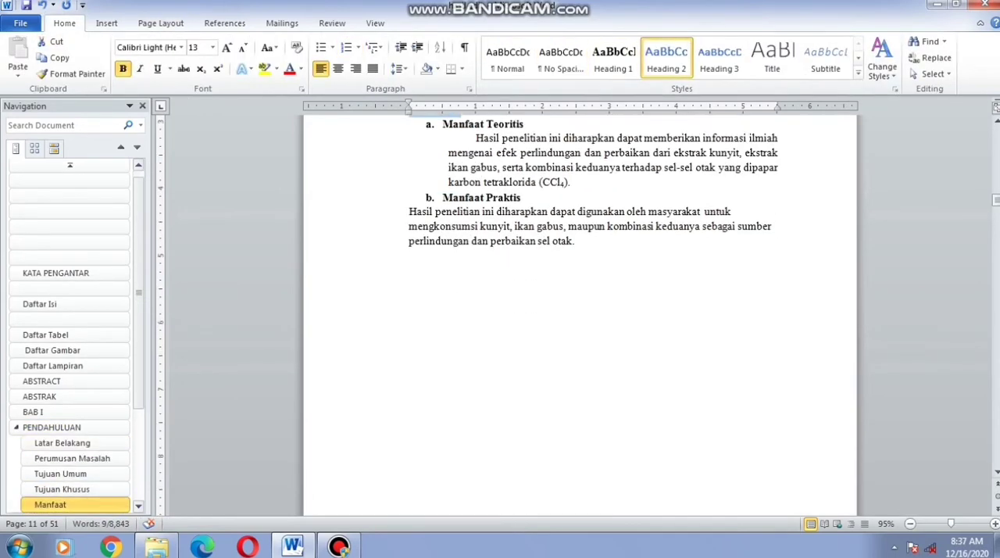
pyautogui.scroll(1, 579, 313)
pyautogui.click(138, 506)
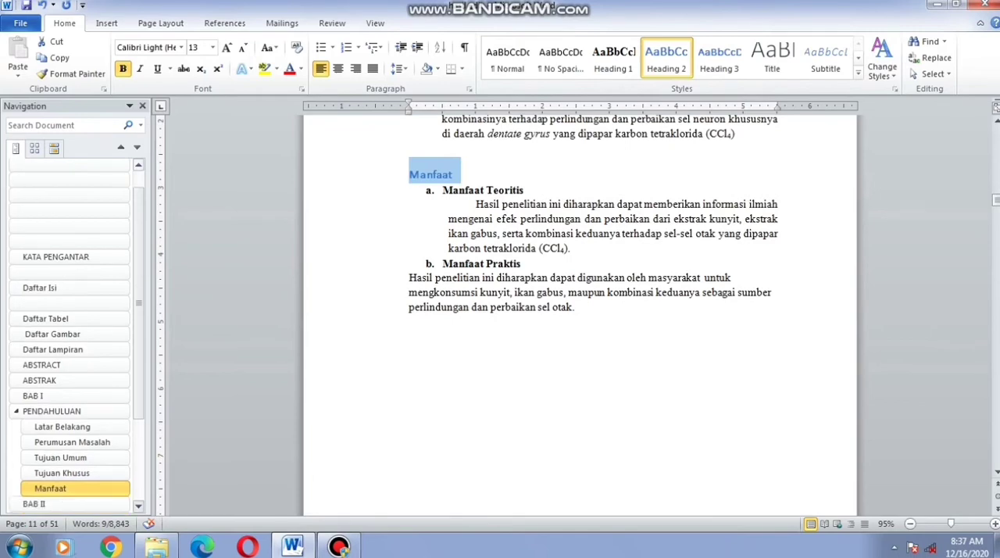
pyautogui.click(139, 506)
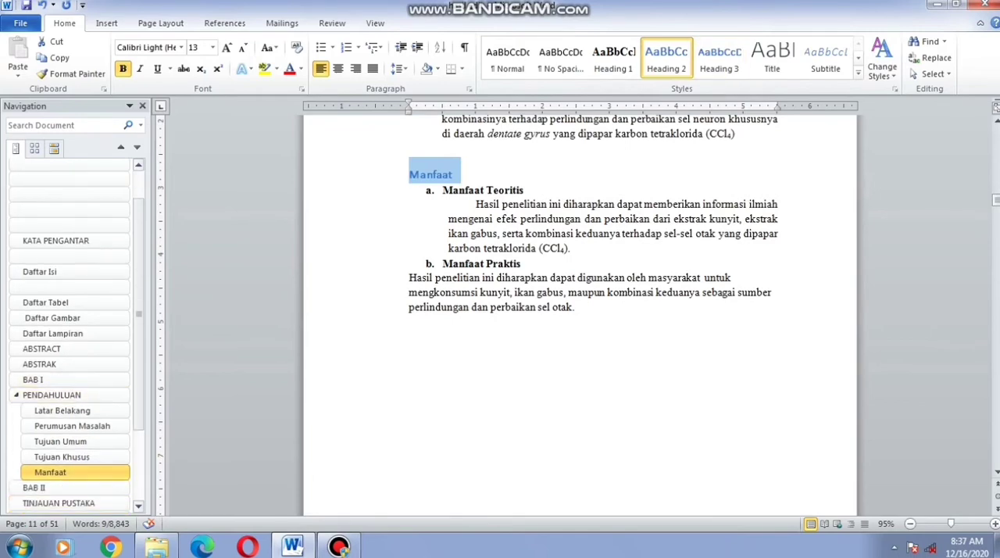
pyautogui.rightClick(667, 53)
pyautogui.click(703, 76)
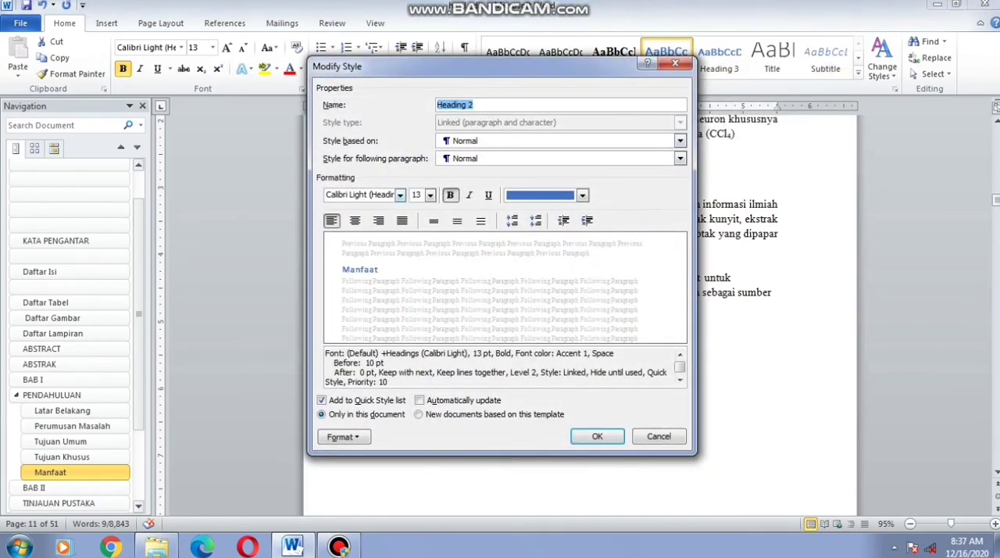
pyautogui.click(400, 195)
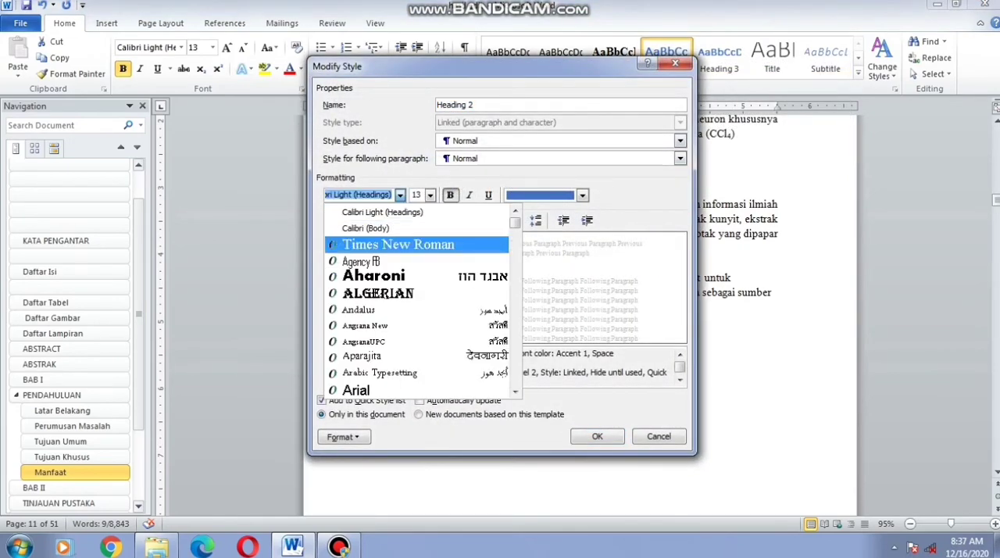
pyautogui.click(399, 245)
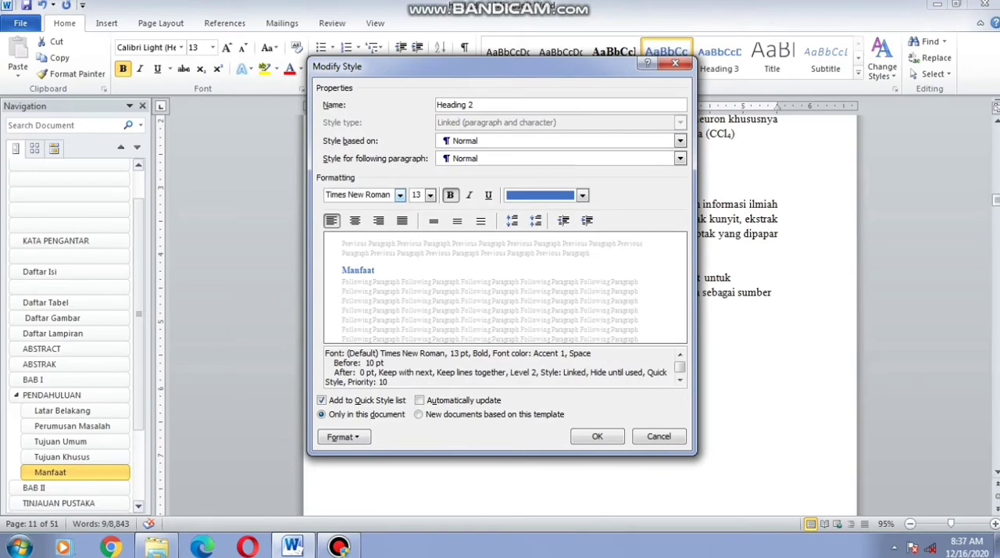
pyautogui.click(430, 196)
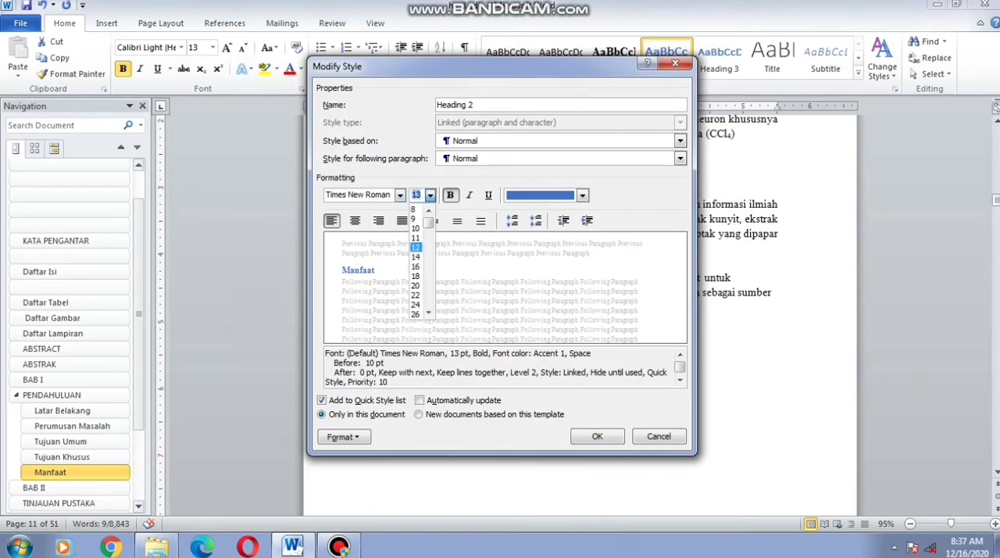
pyautogui.click(415, 246)
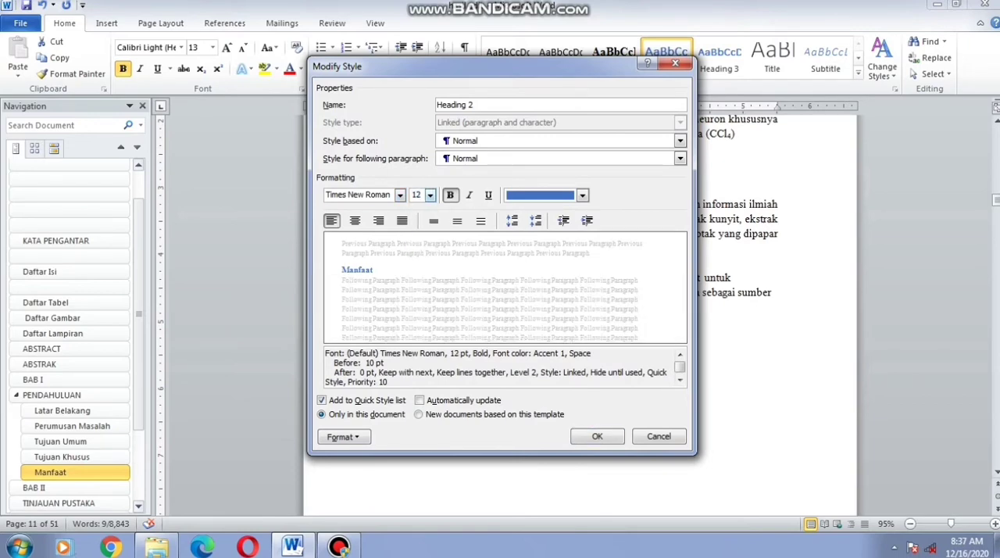
pyautogui.click(401, 220)
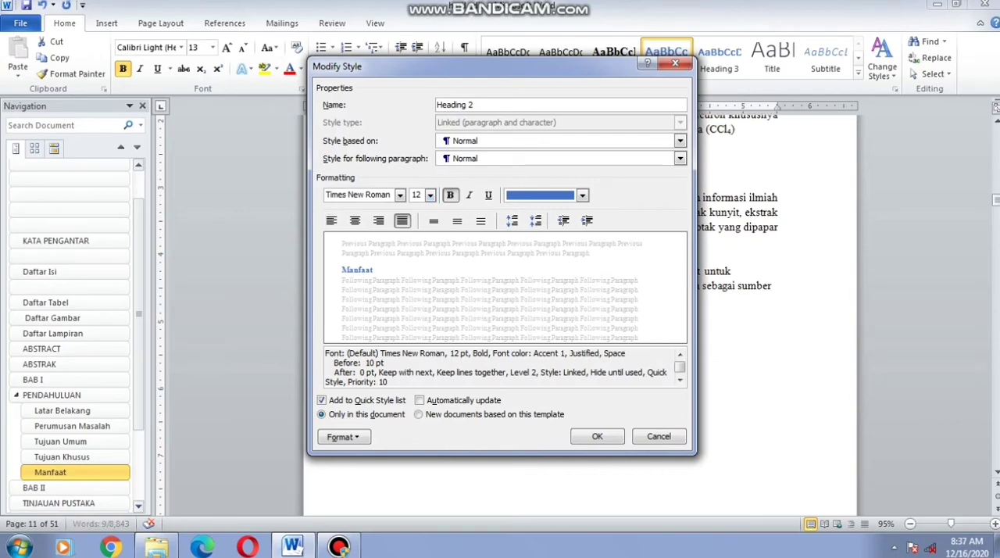
pyautogui.click(582, 195)
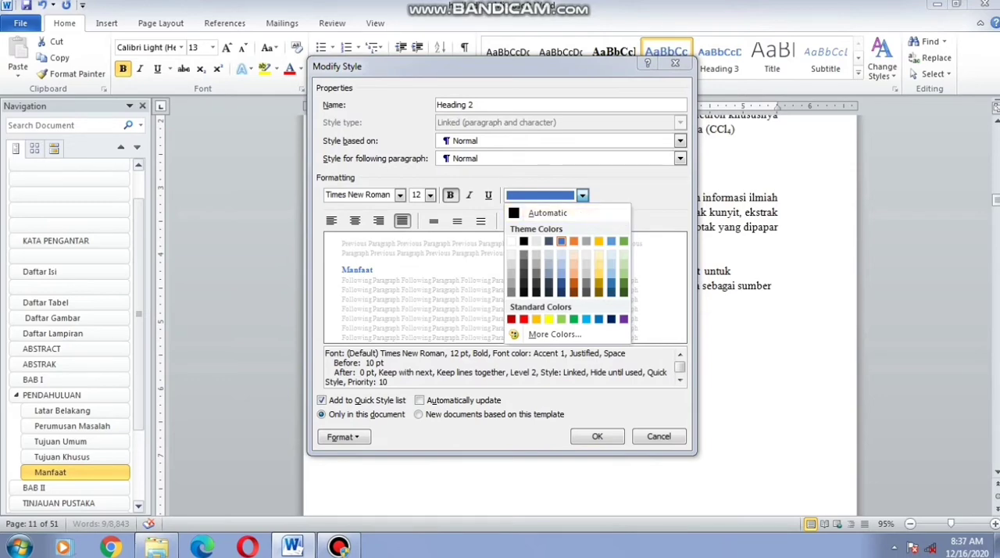
pyautogui.click(523, 240)
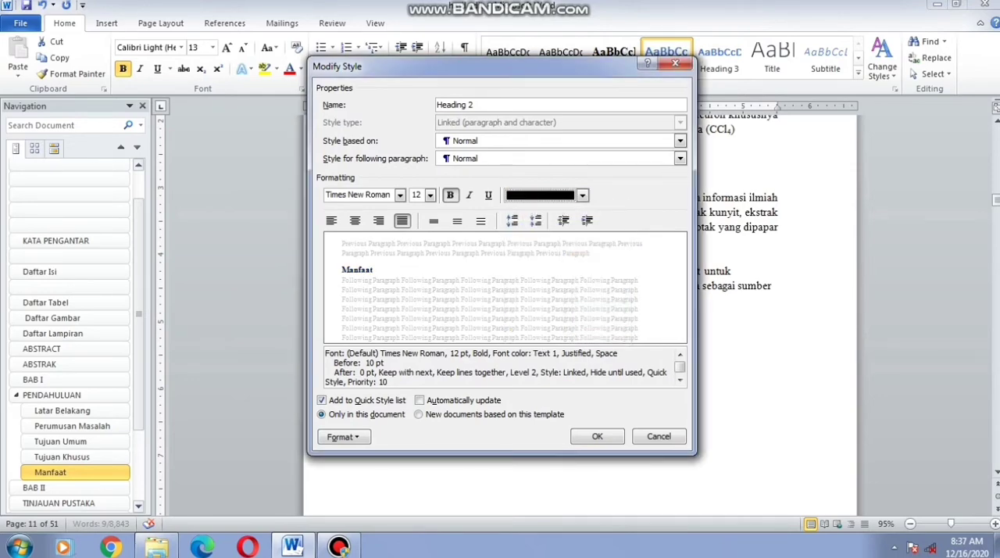
pyautogui.click(597, 437)
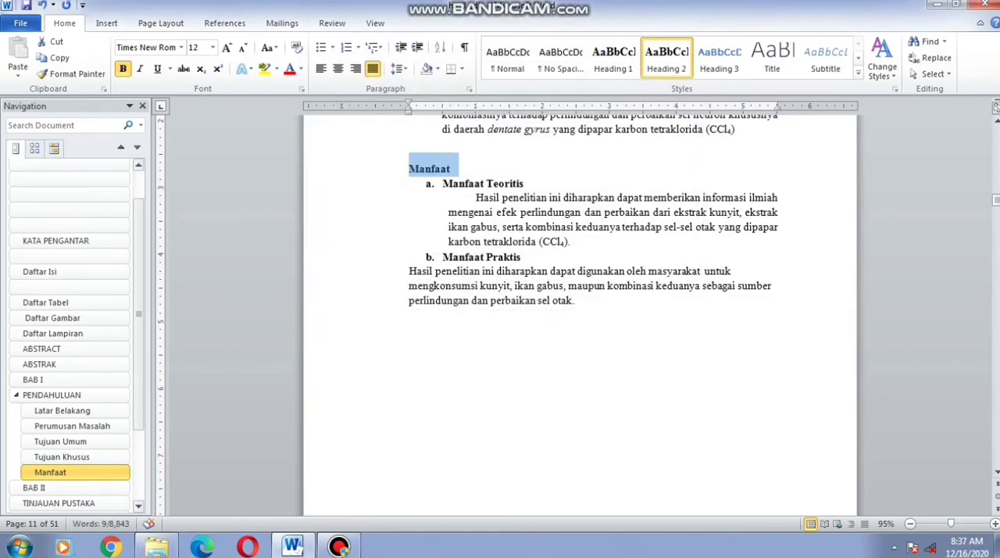
# Apply A., B., C. lettered numbering to the five selected BAB I subheadings and clear the selection
pyautogui.click(359, 47)
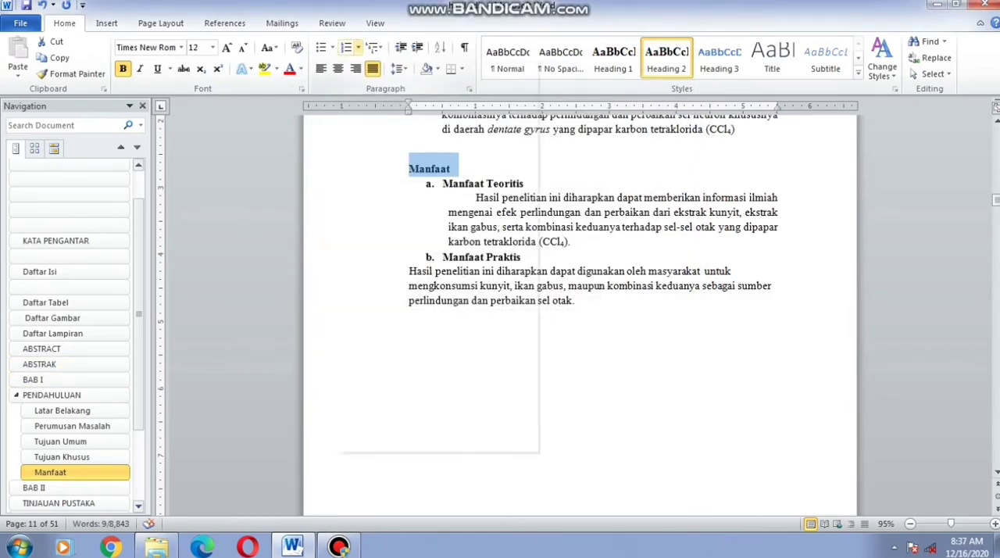
pyautogui.click(433, 163)
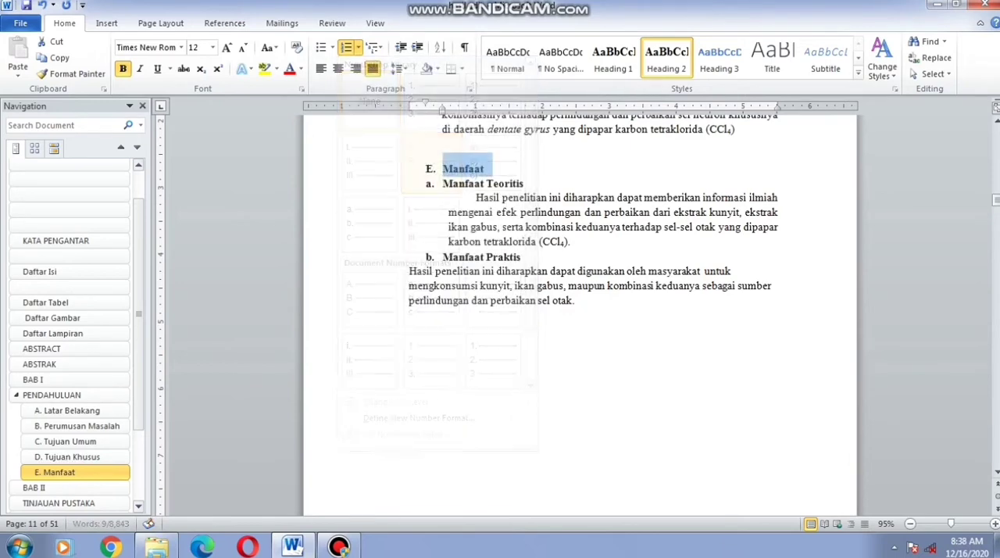
pyautogui.doubleClick(594, 330)
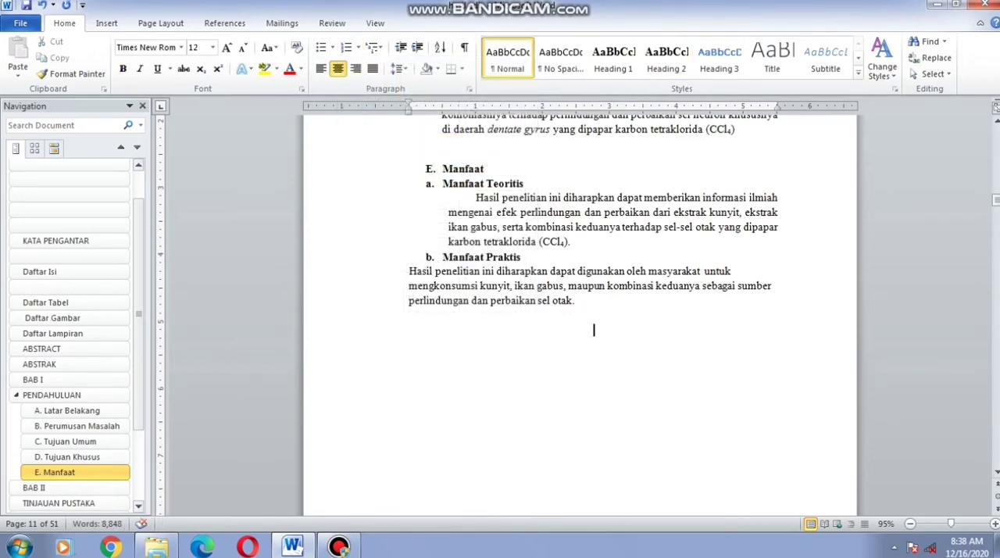
pyautogui.scroll(12, 580, 313)
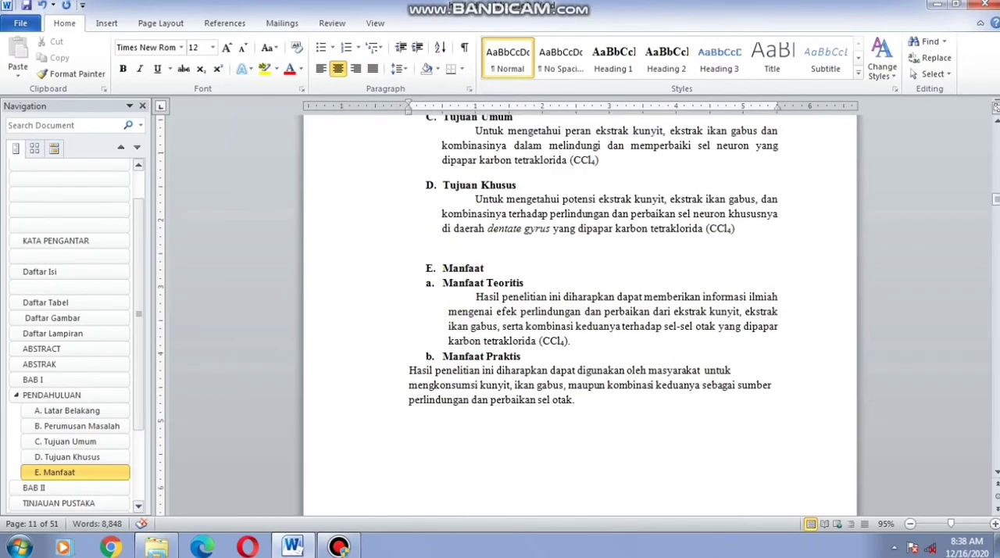
# Update the entire table of contents under Daftar Isi so it includes the lettered BAB I subheadings
pyautogui.scroll(15, 580, 313)
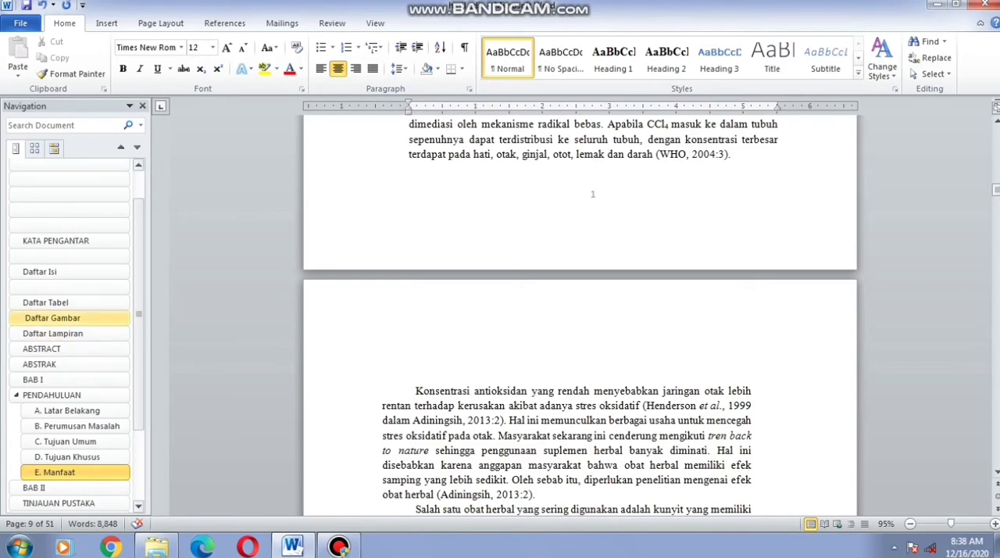
pyautogui.click(47, 271)
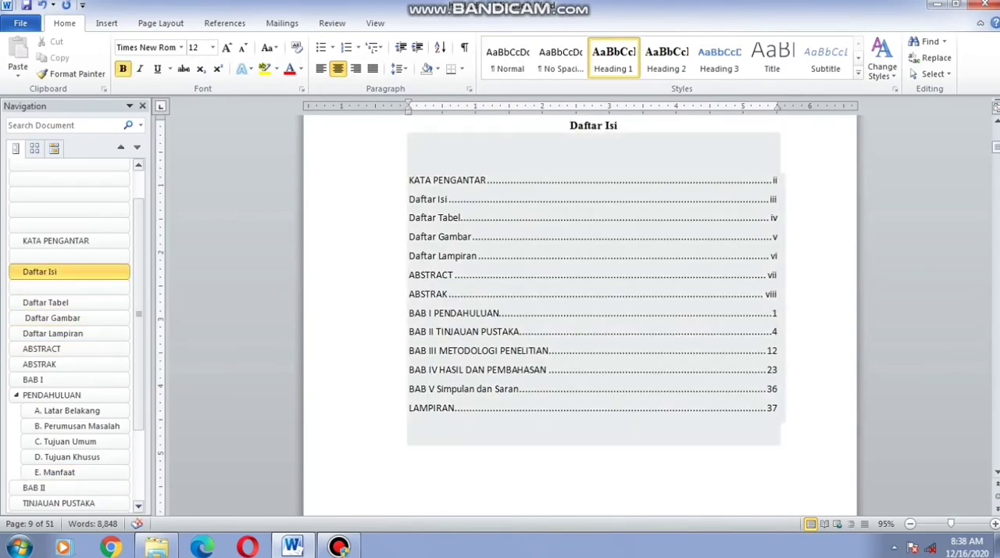
pyautogui.click(410, 199)
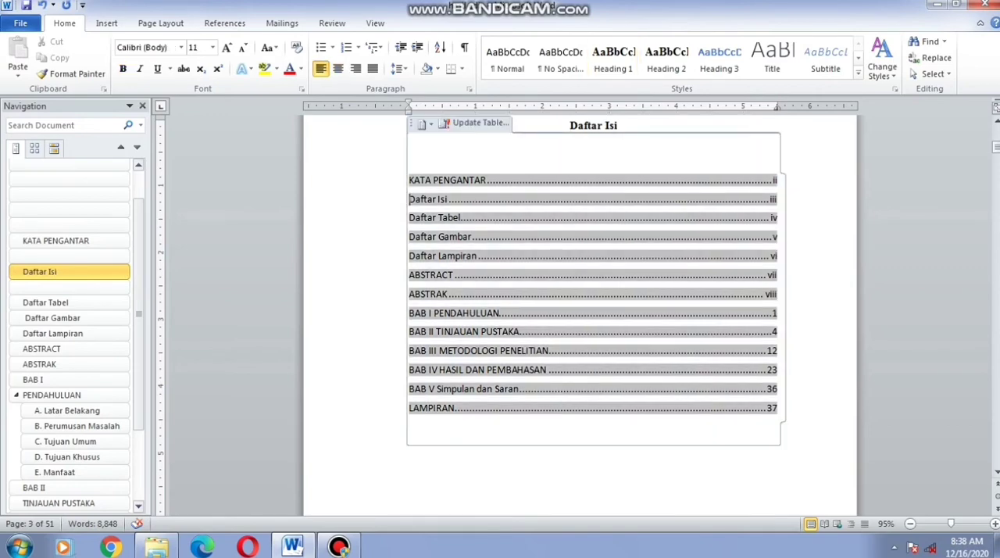
pyautogui.rightClick(511, 240)
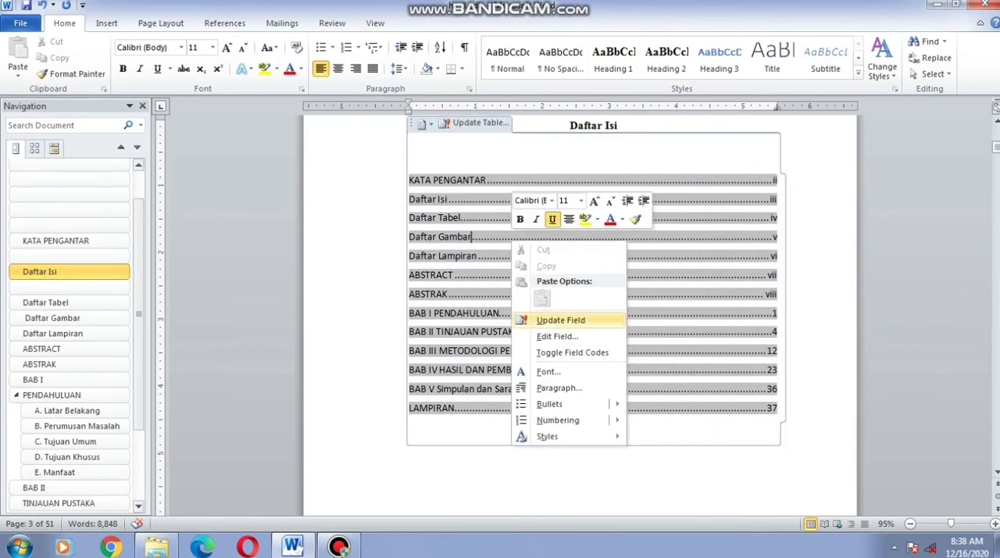
pyautogui.click(560, 319)
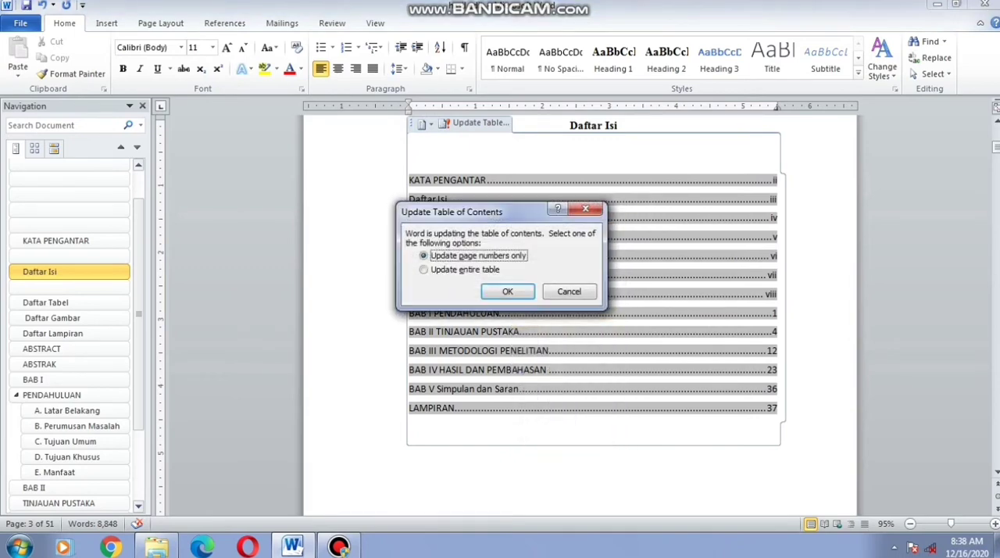
pyautogui.click(447, 269)
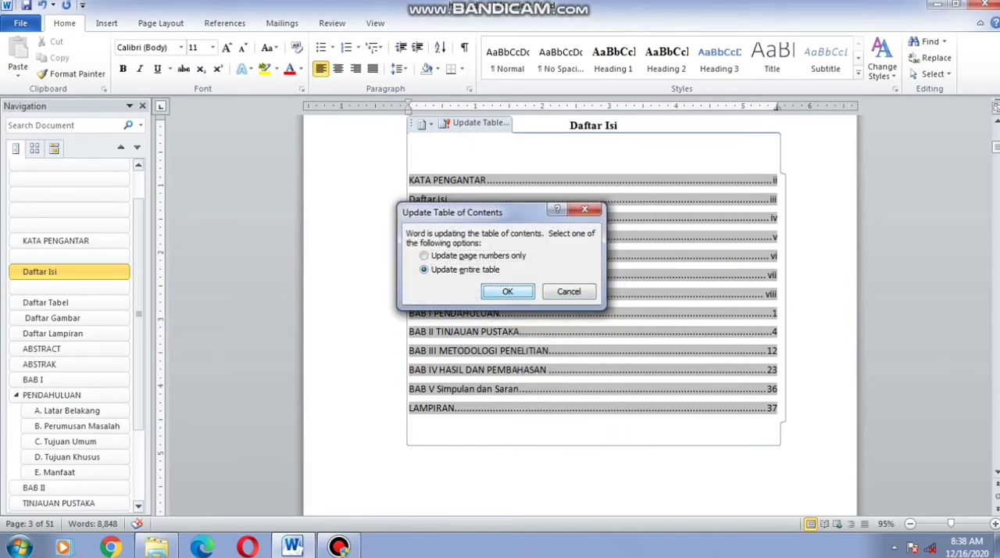
pyautogui.press('Return')
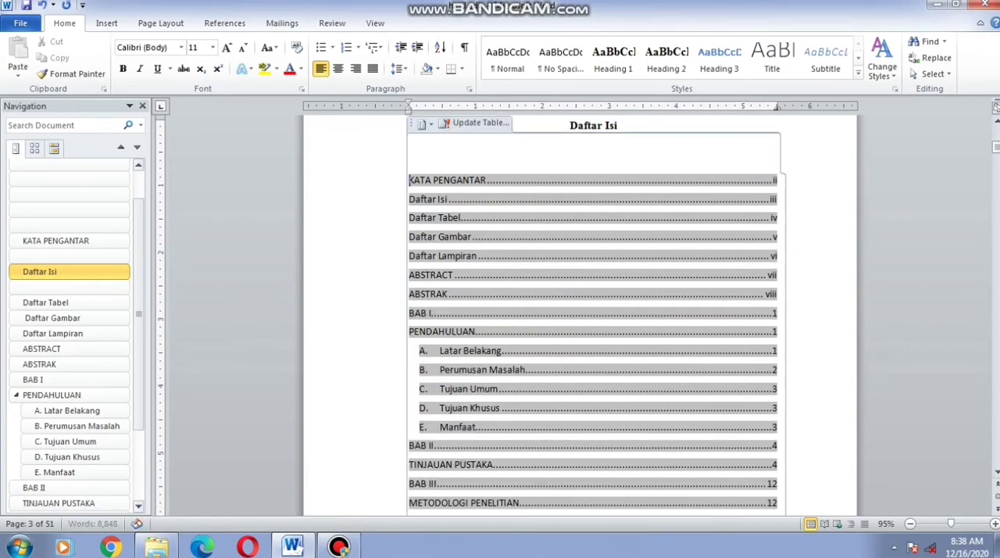
pyautogui.click(375, 410)
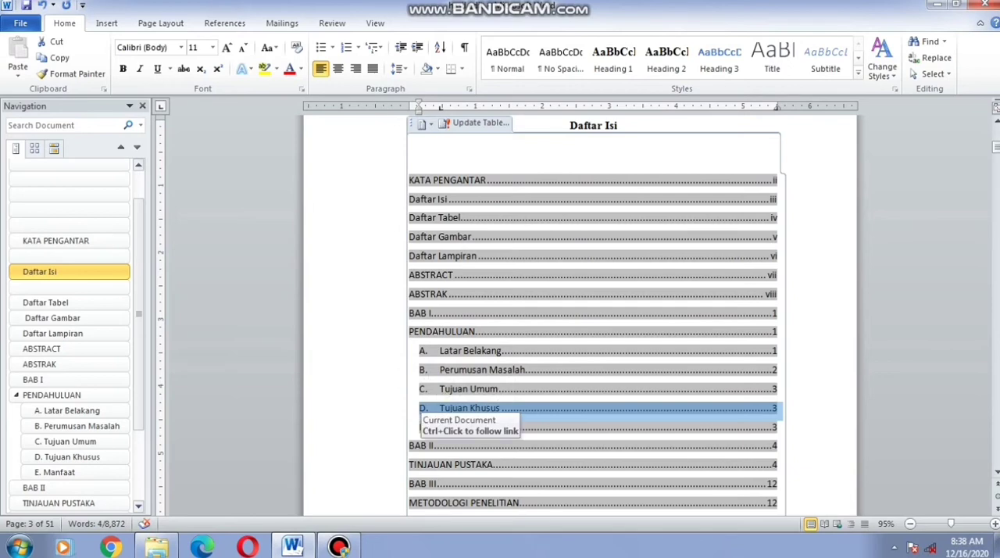
# Select the brain lobes picture above Gambar 2.1 in the Anatomi dan Fisiologi Otak section and bring up the caption commands
pyautogui.scroll(-3, 426, 406)
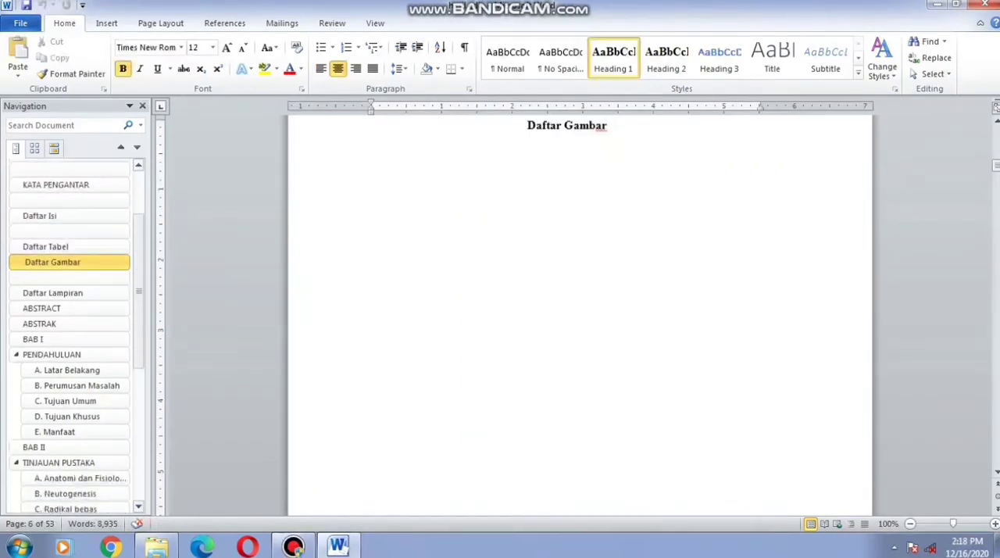
pyautogui.scroll(-5, 69, 336)
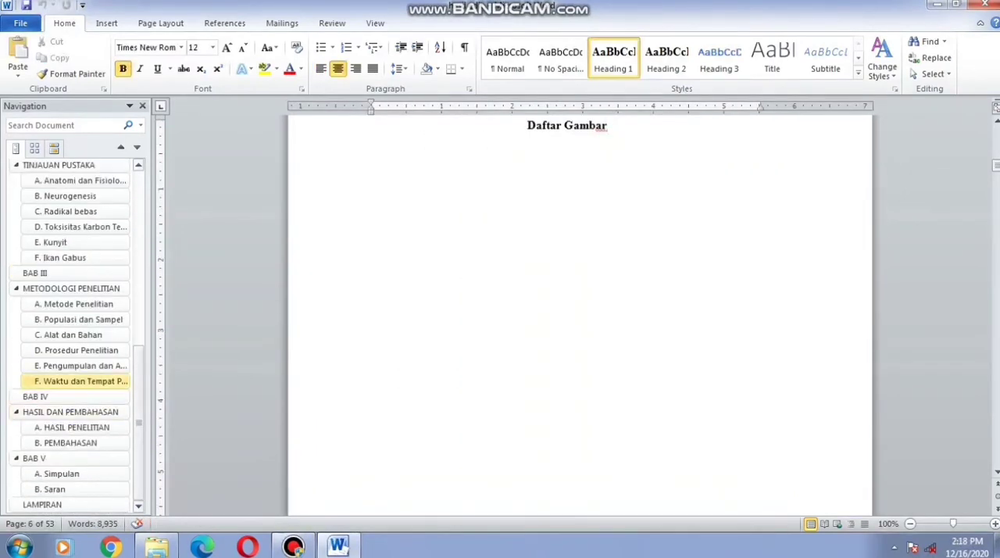
pyautogui.click(80, 180)
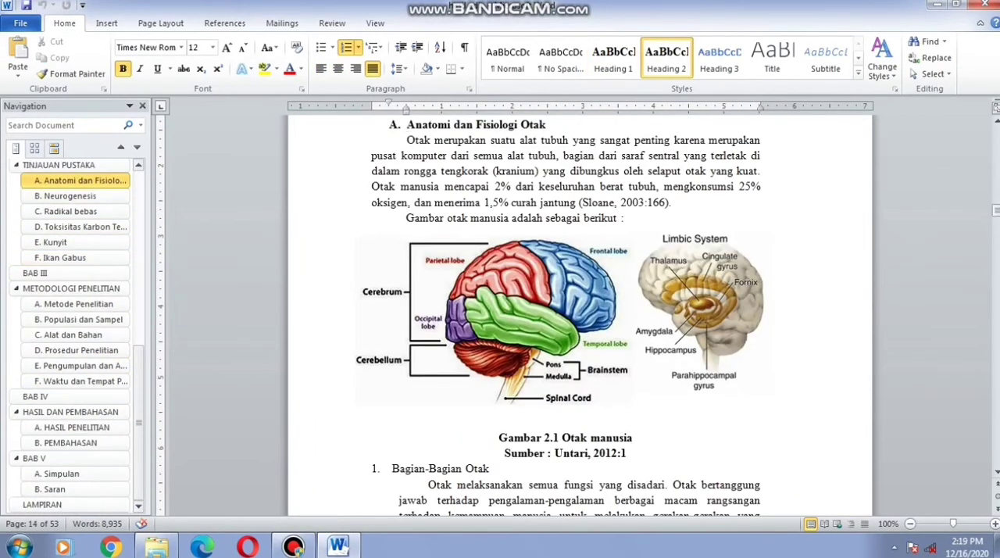
pyautogui.click(493, 321)
pyautogui.click(225, 23)
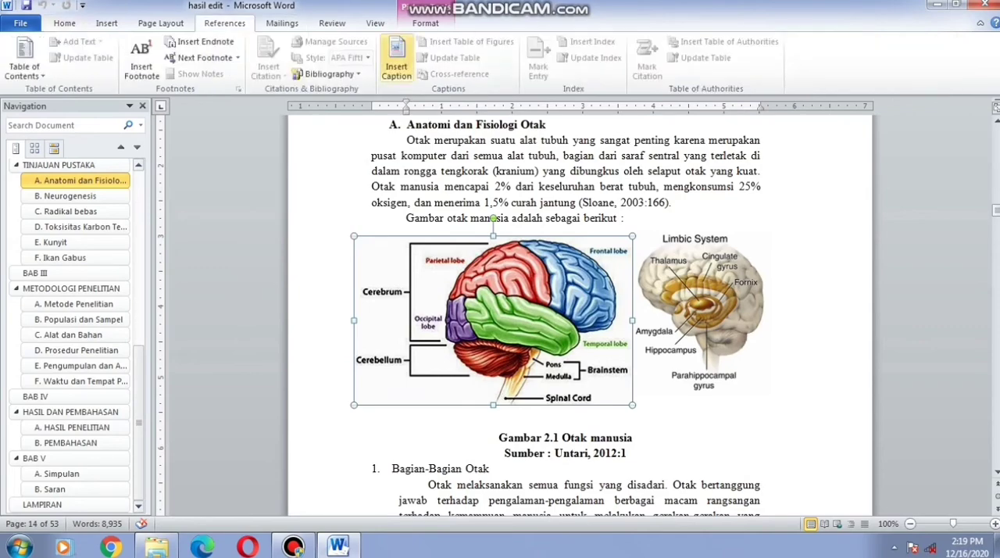